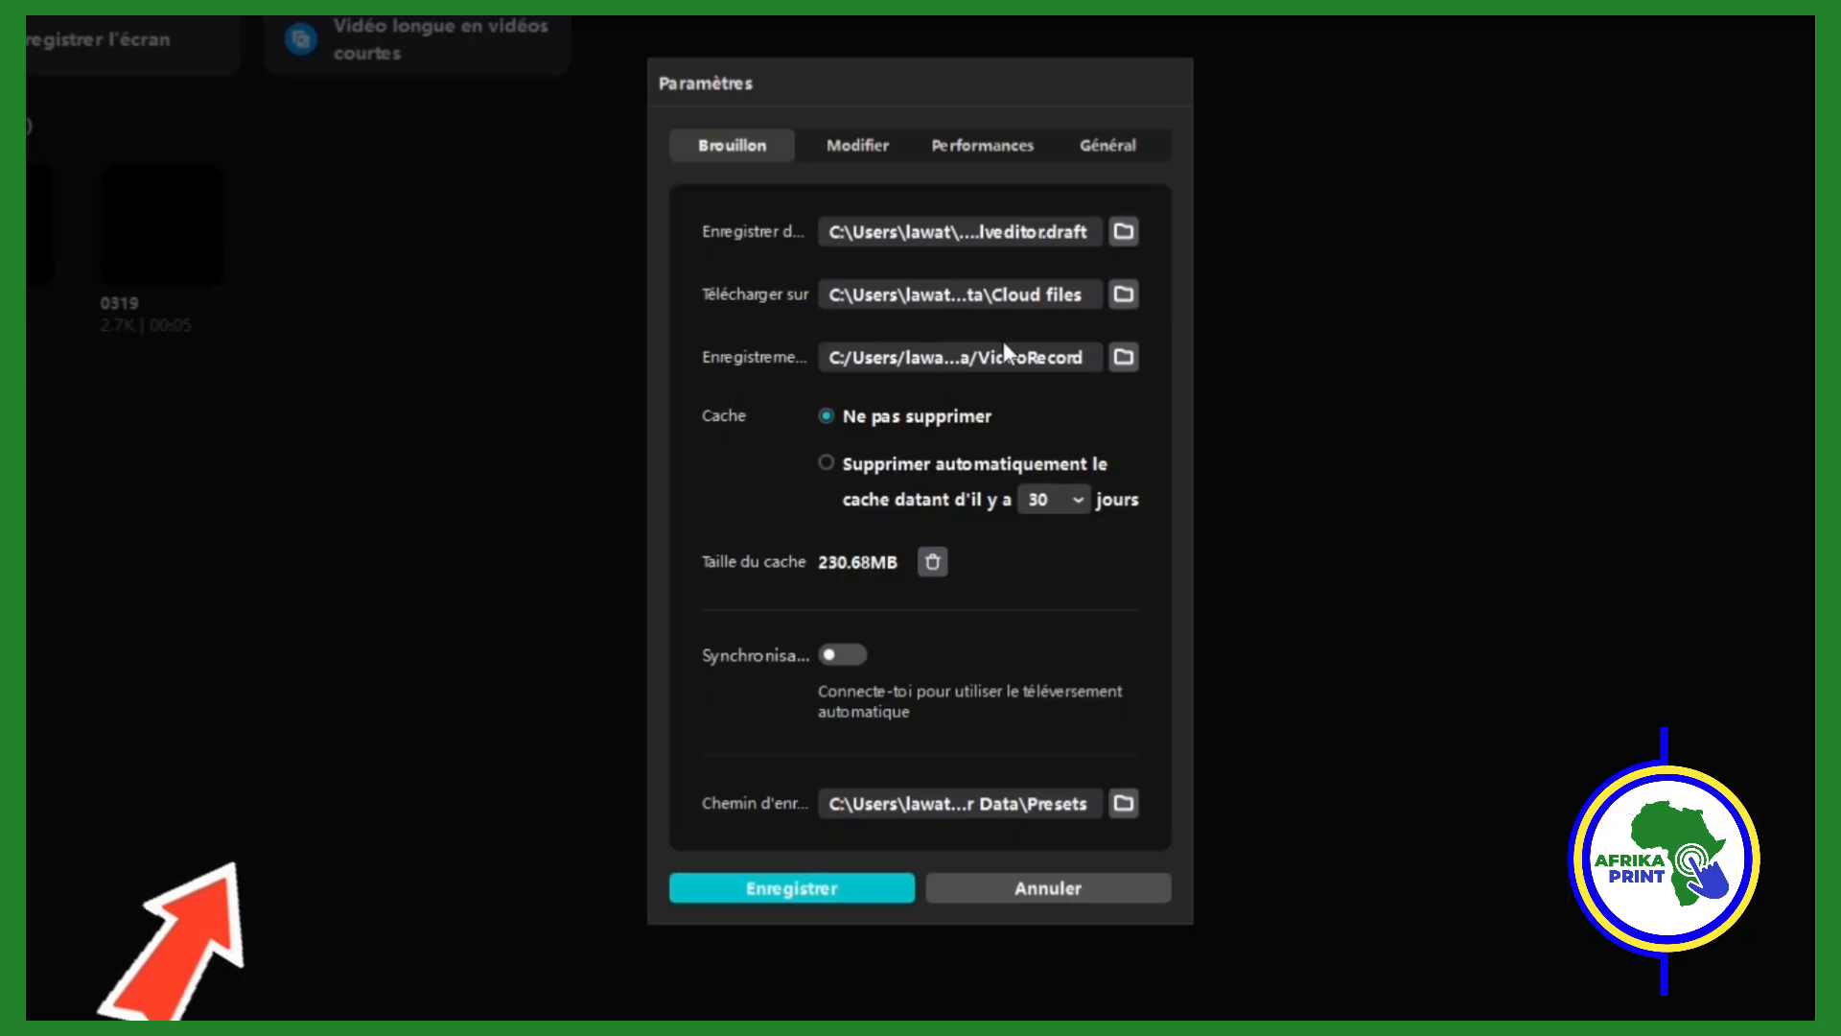
Step: Start changing the draft save location and browse to the Téléchargements folder under Ce PC
{"action": "left_click", "coordinate": [1124, 231]}
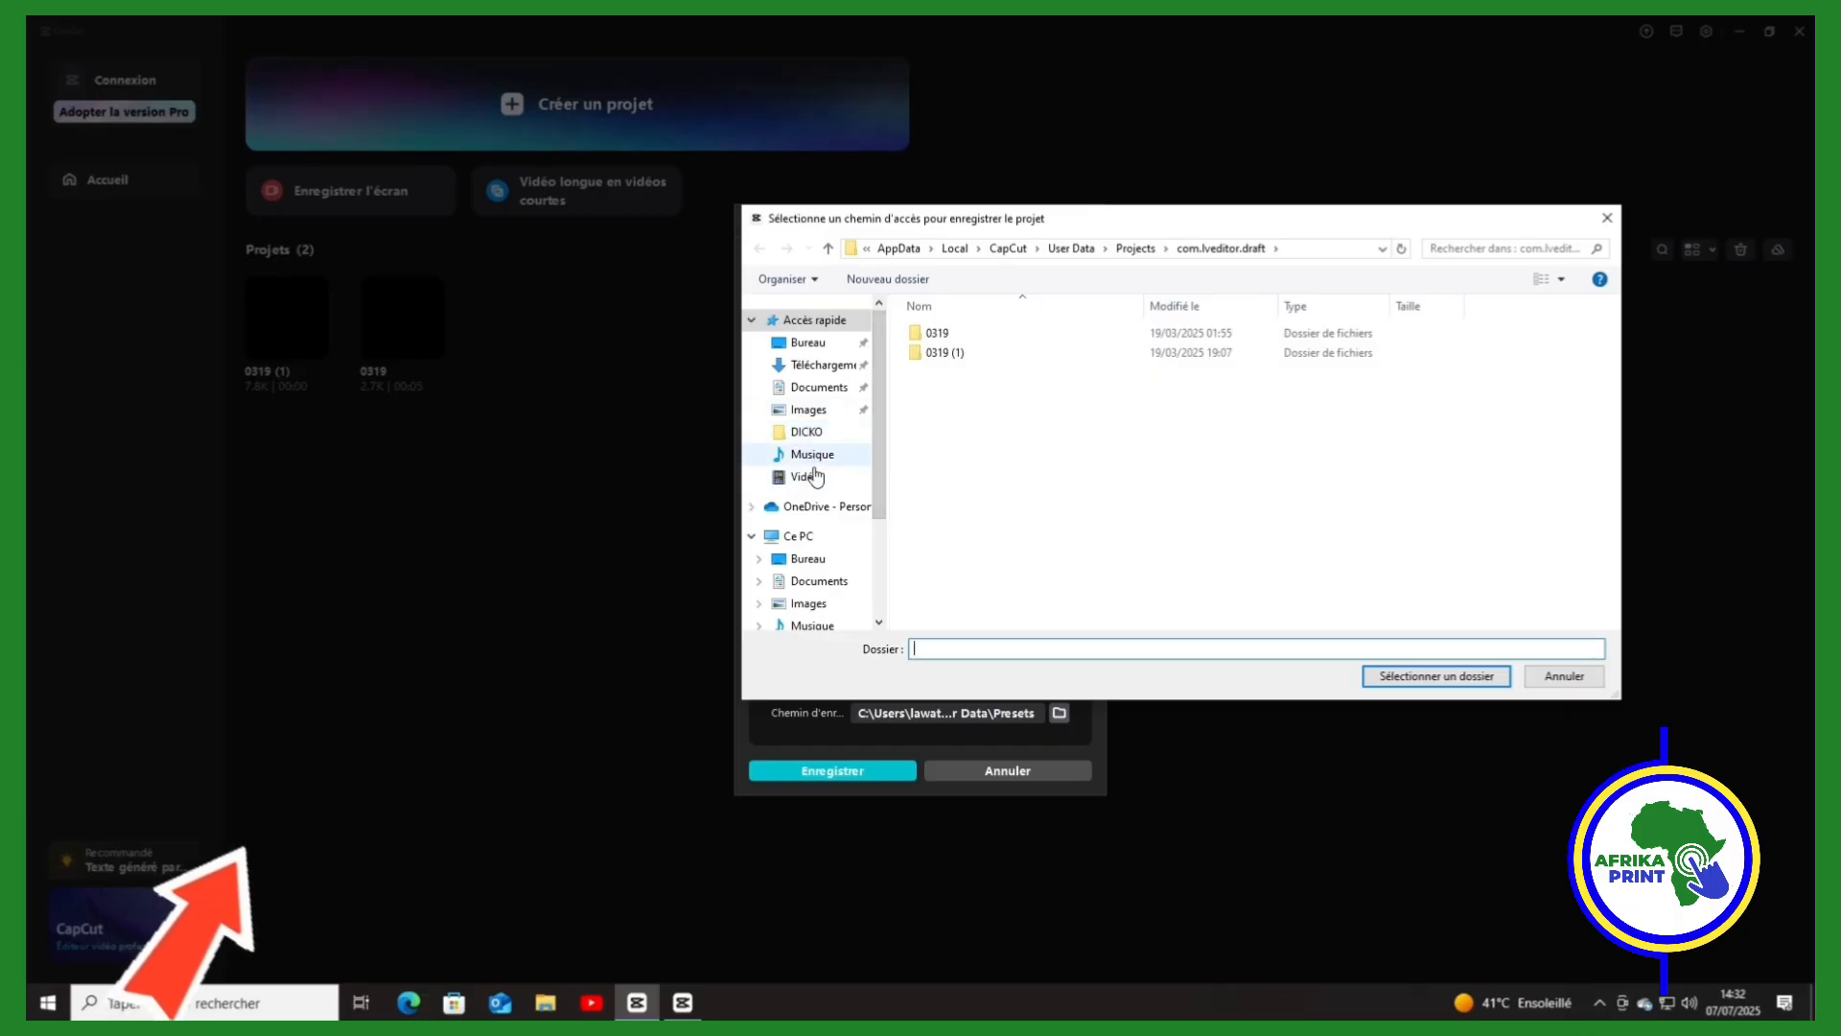
{"action": "scroll", "coordinate": [795, 533], "scroll_direction": "down", "scroll_amount": 1}
{"action": "scroll", "coordinate": [803, 511], "scroll_direction": "down", "scroll_amount": 3}
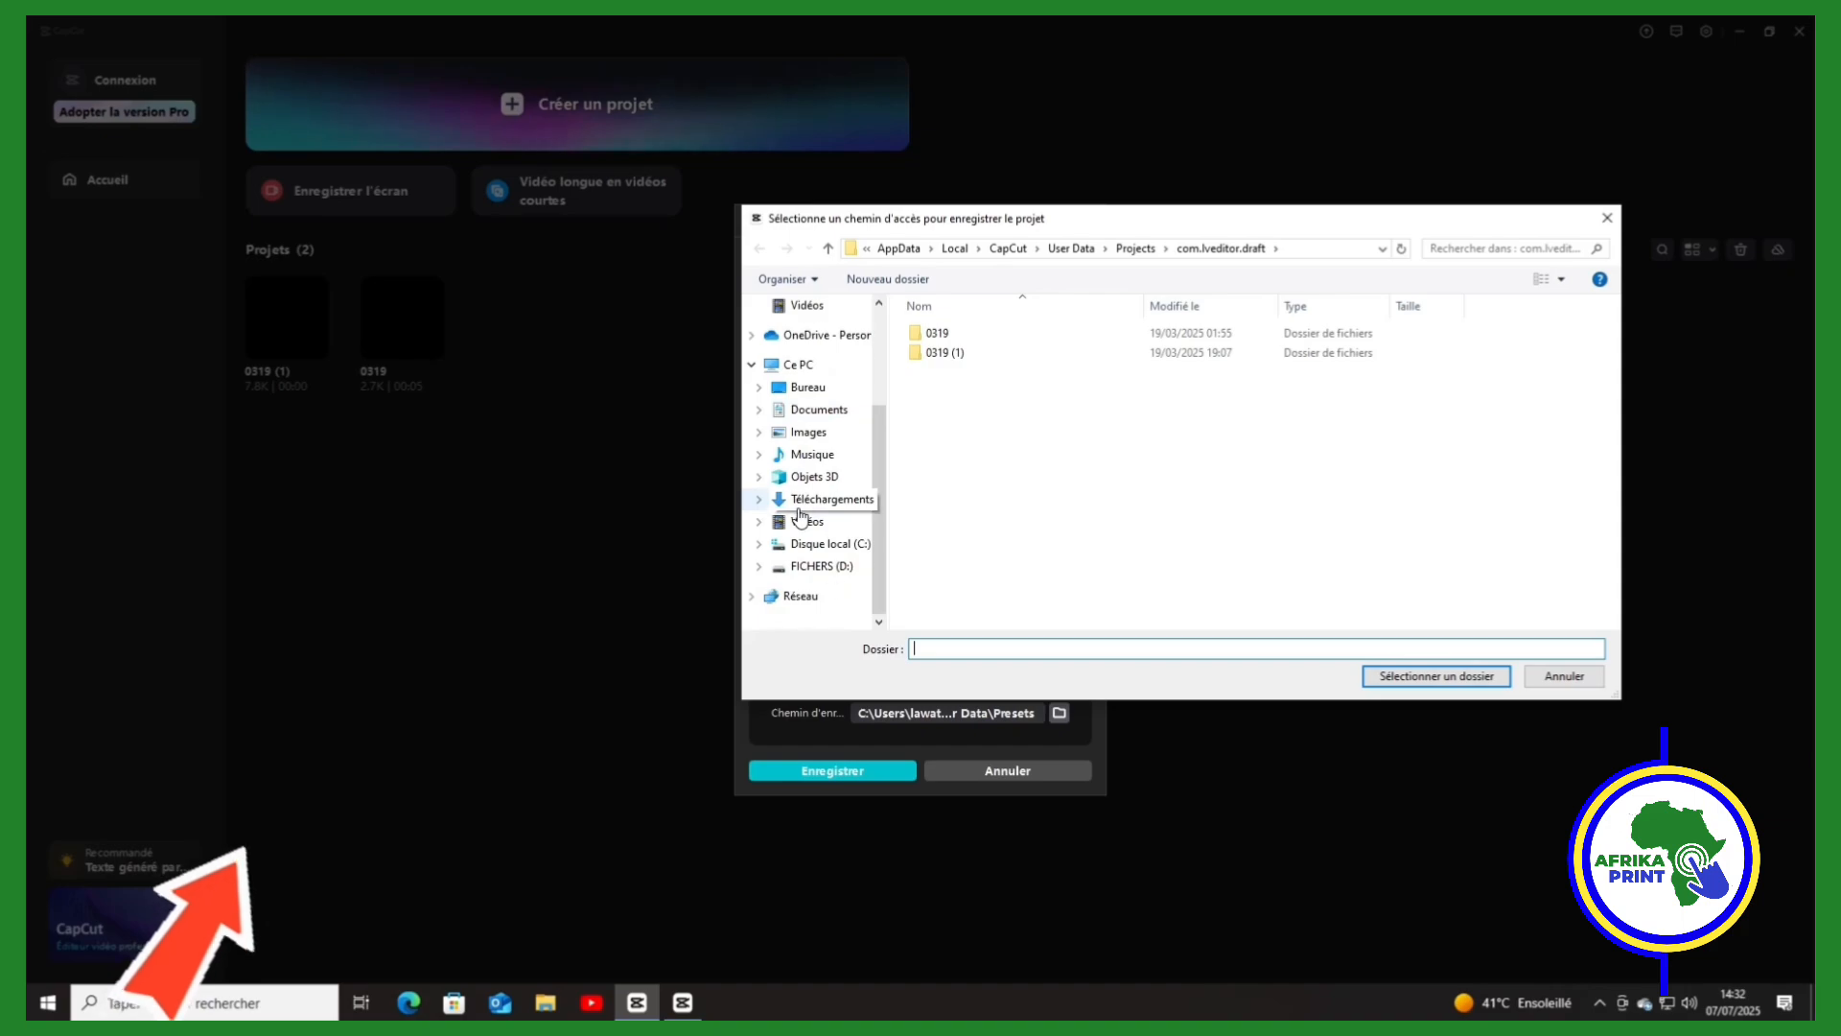
{"action": "scroll", "coordinate": [798, 516], "scroll_direction": "up", "scroll_amount": 1}
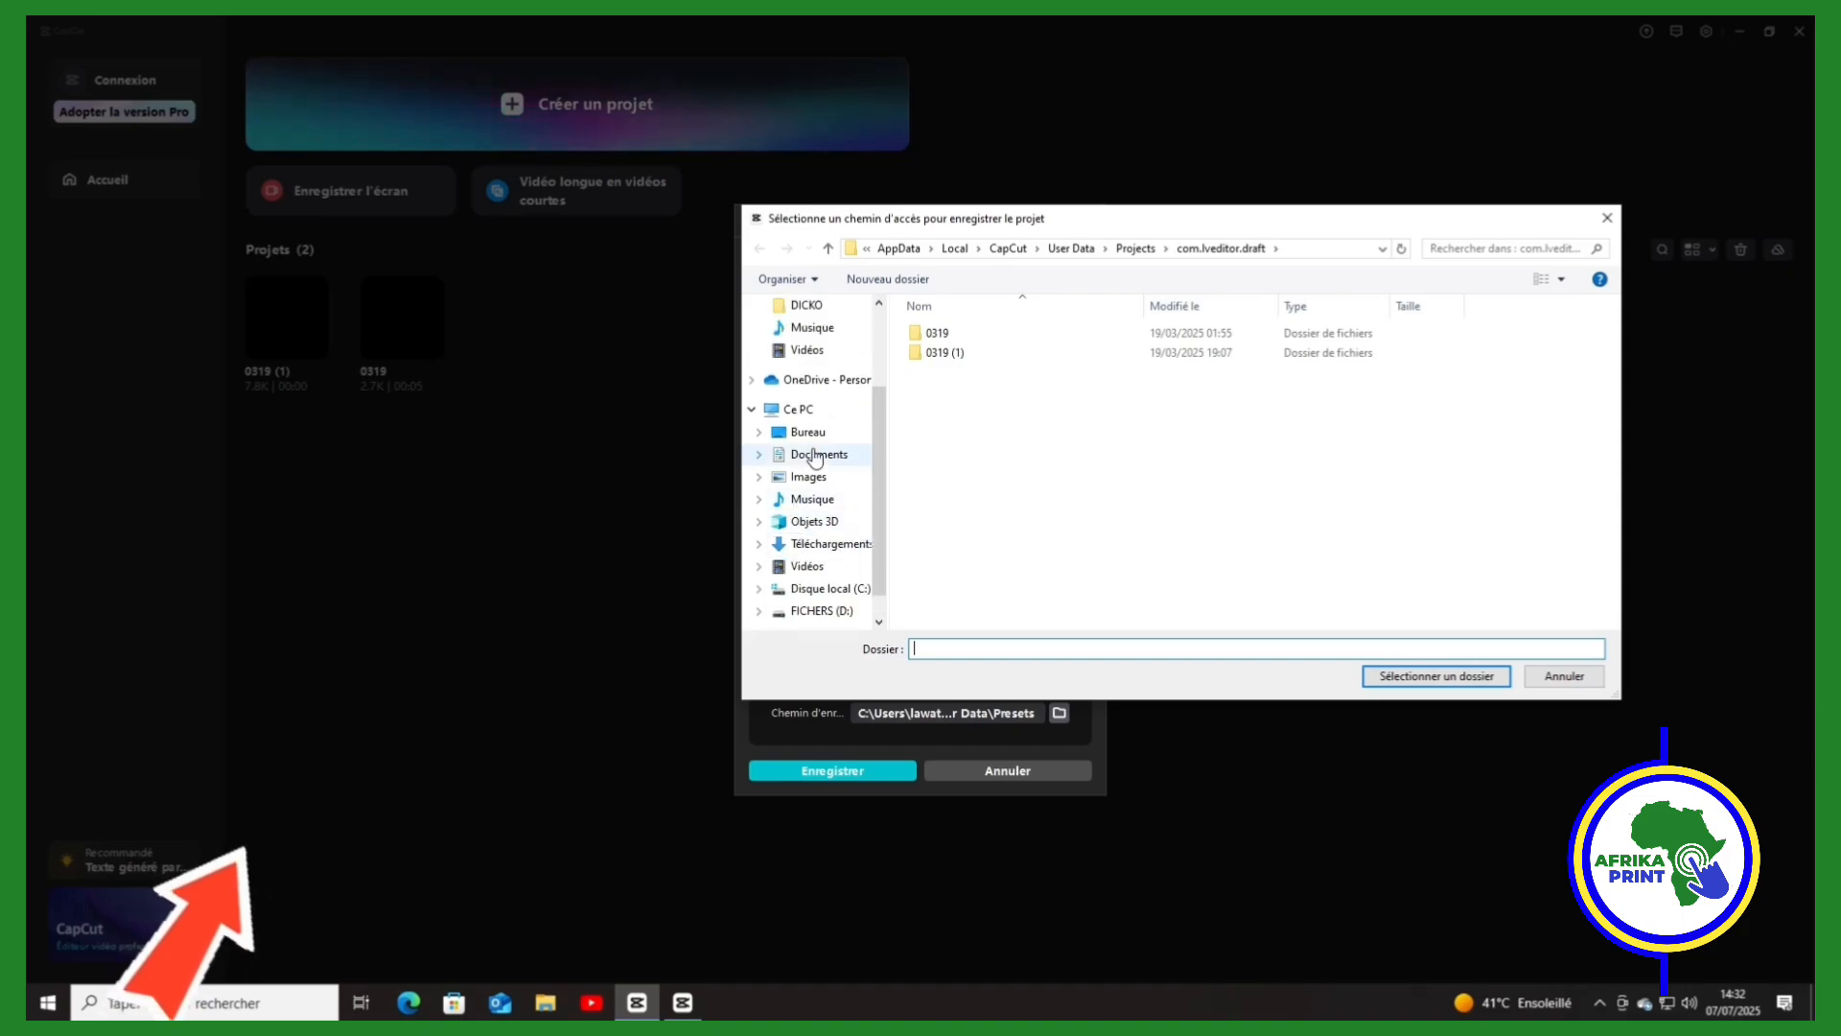
{"action": "left_click", "coordinate": [831, 544]}
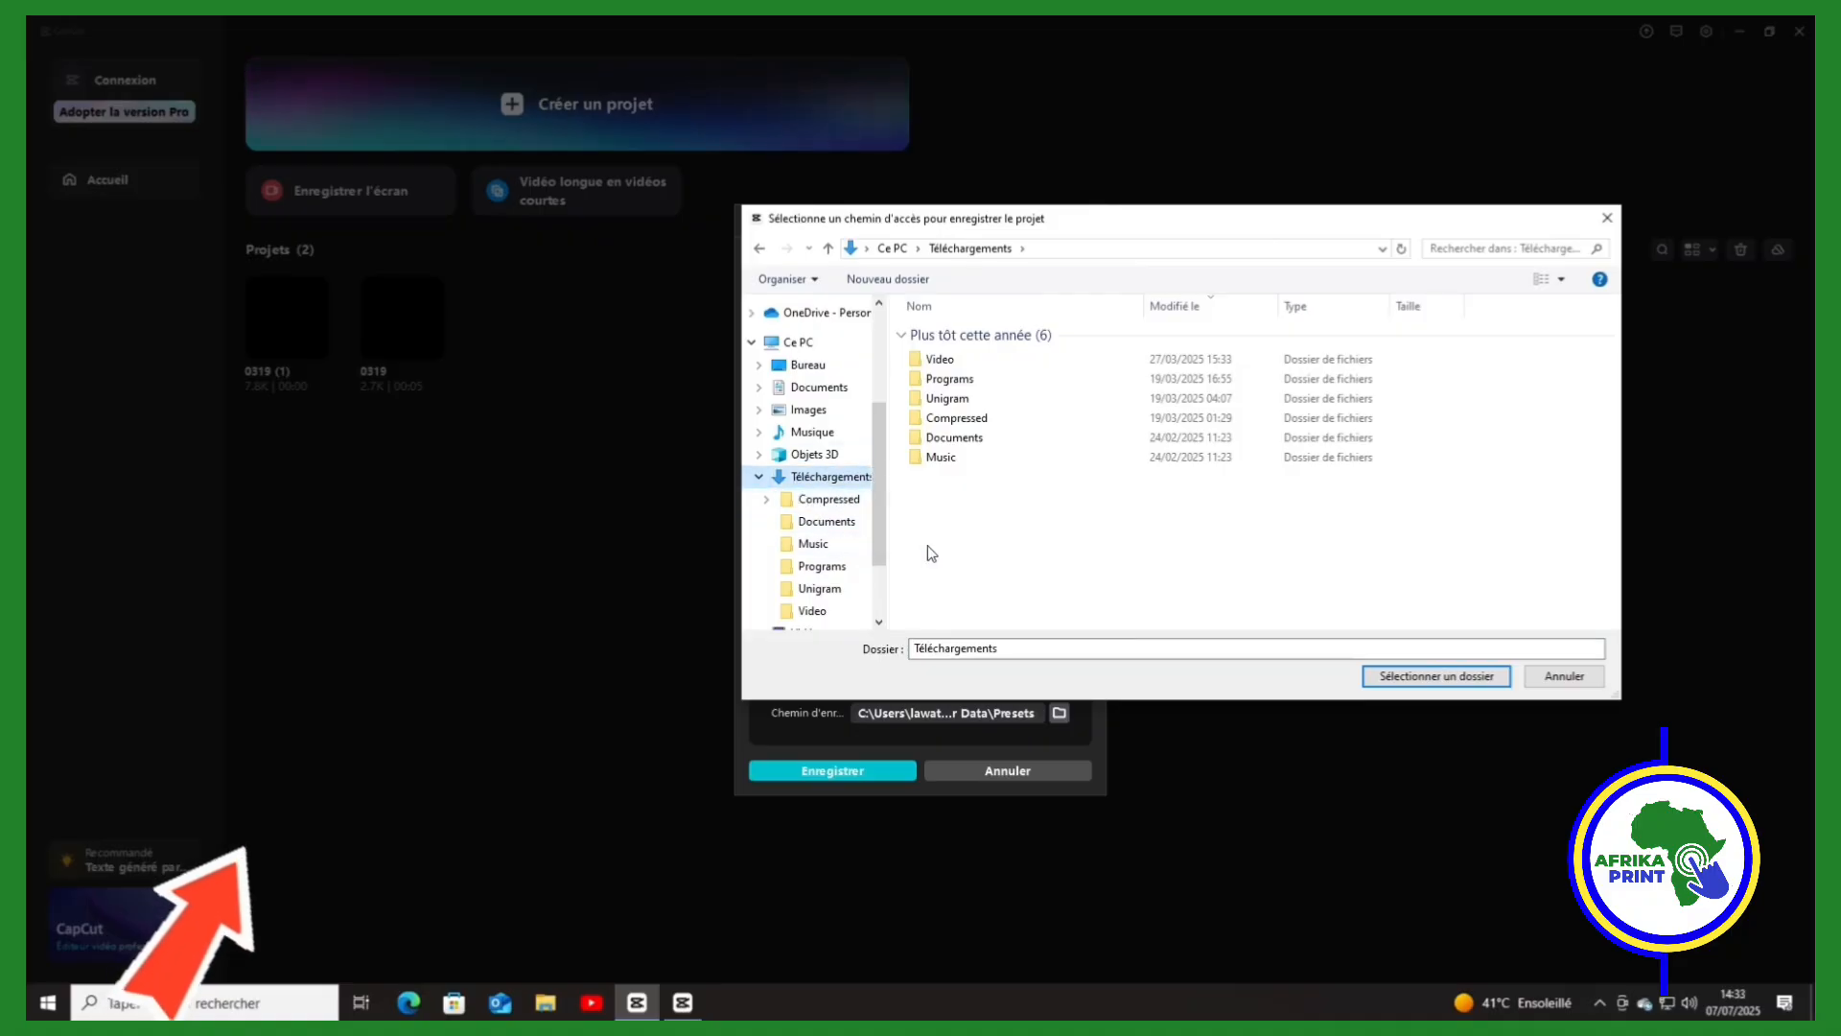
{"action": "scroll", "coordinate": [854, 568], "scroll_direction": "down", "scroll_amount": 2}
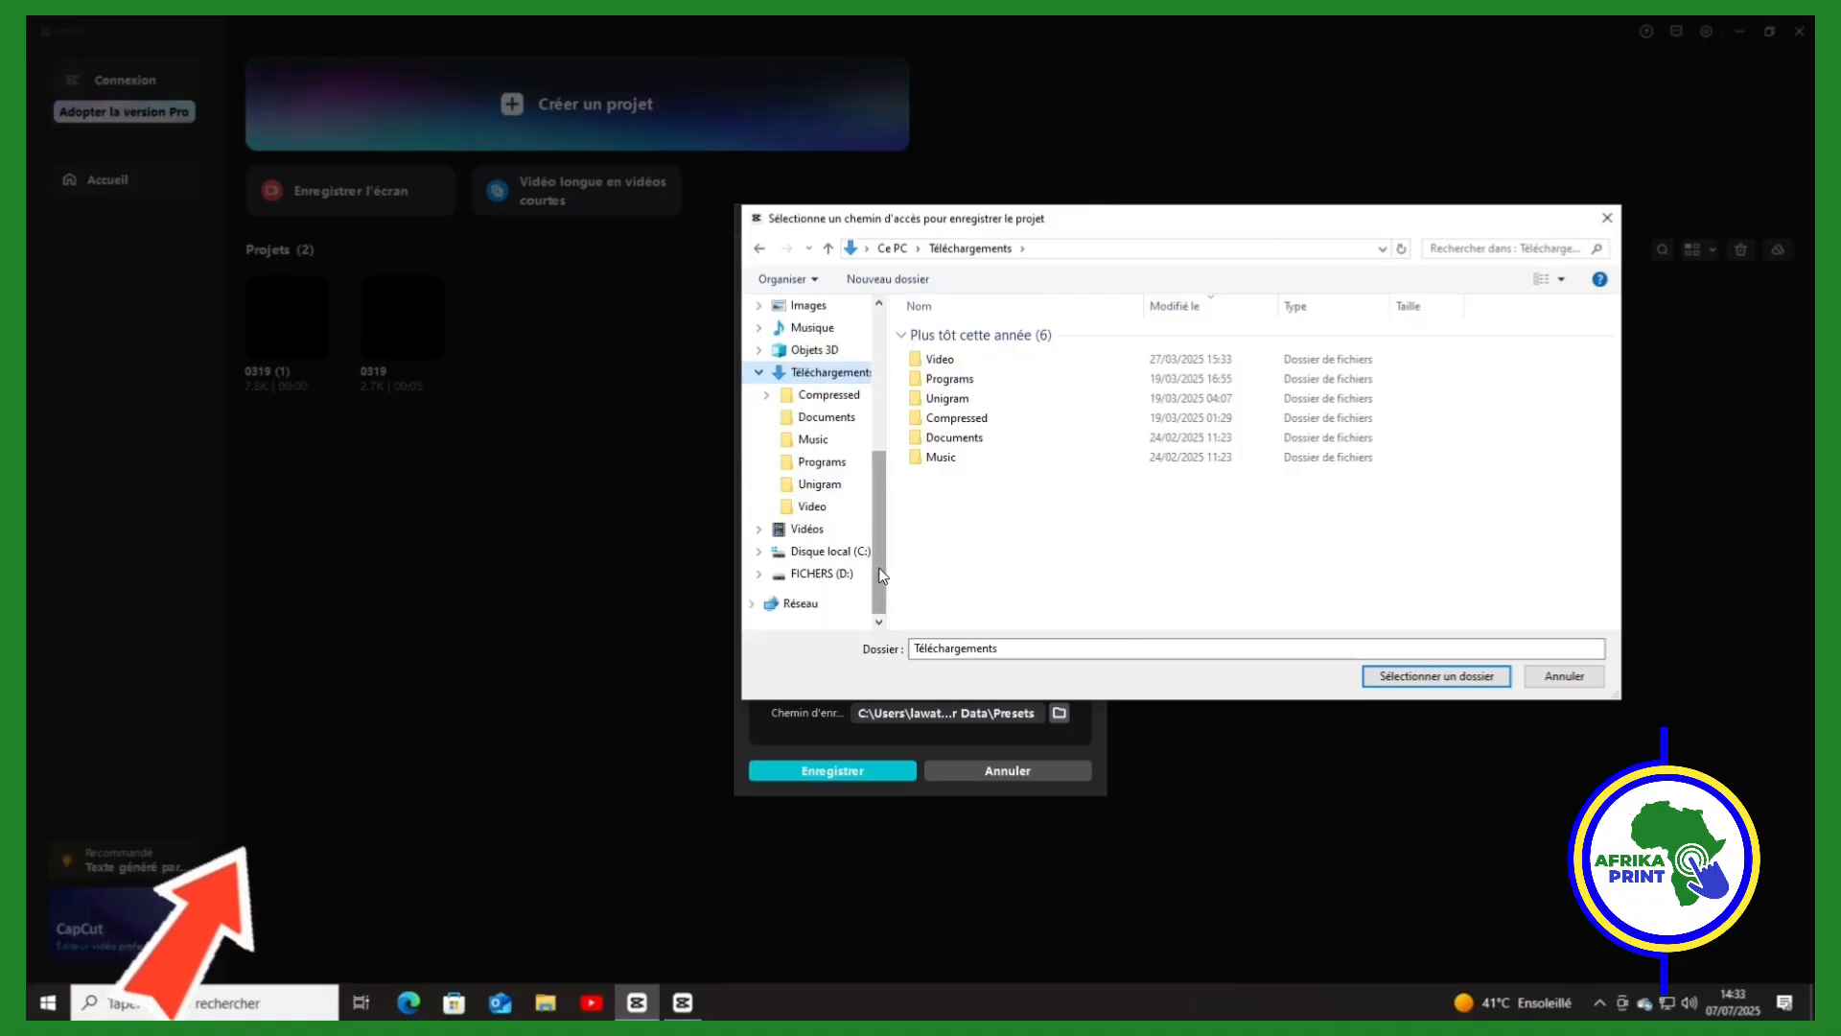
{"action": "left_click", "coordinate": [823, 552]}
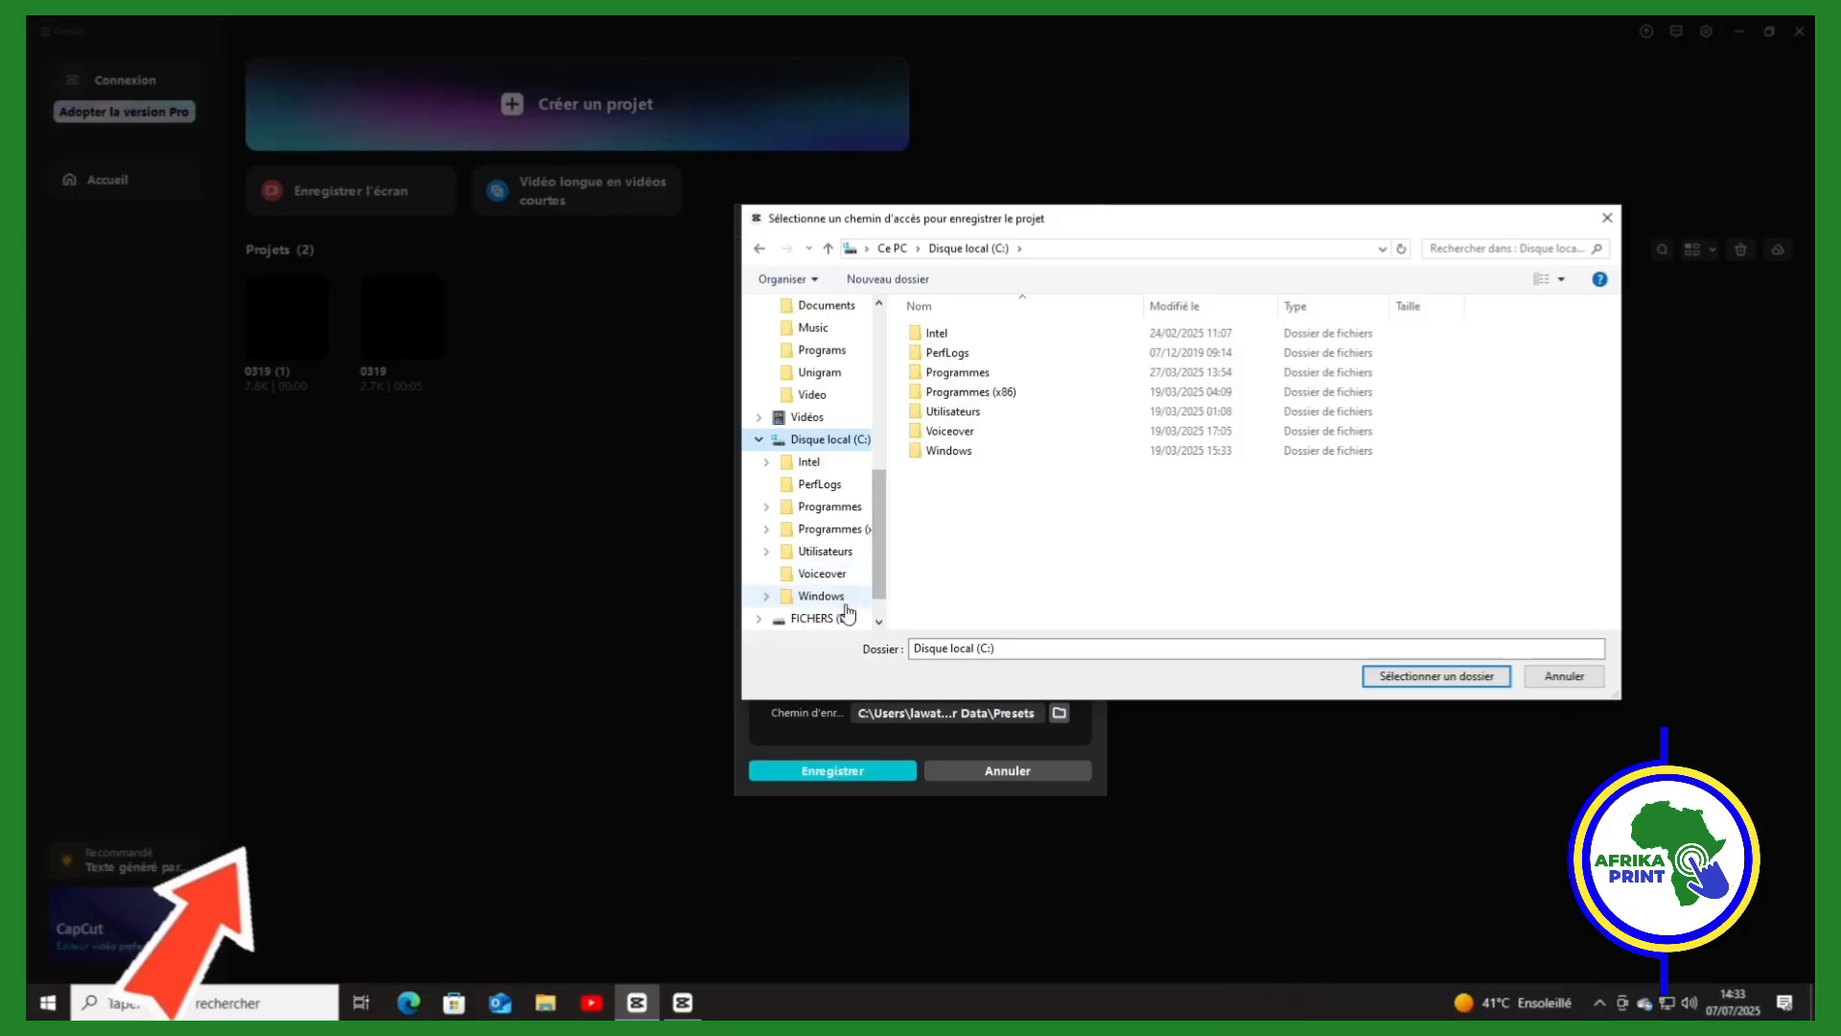
{"action": "scroll", "coordinate": [863, 537], "scroll_direction": "up", "scroll_amount": 1}
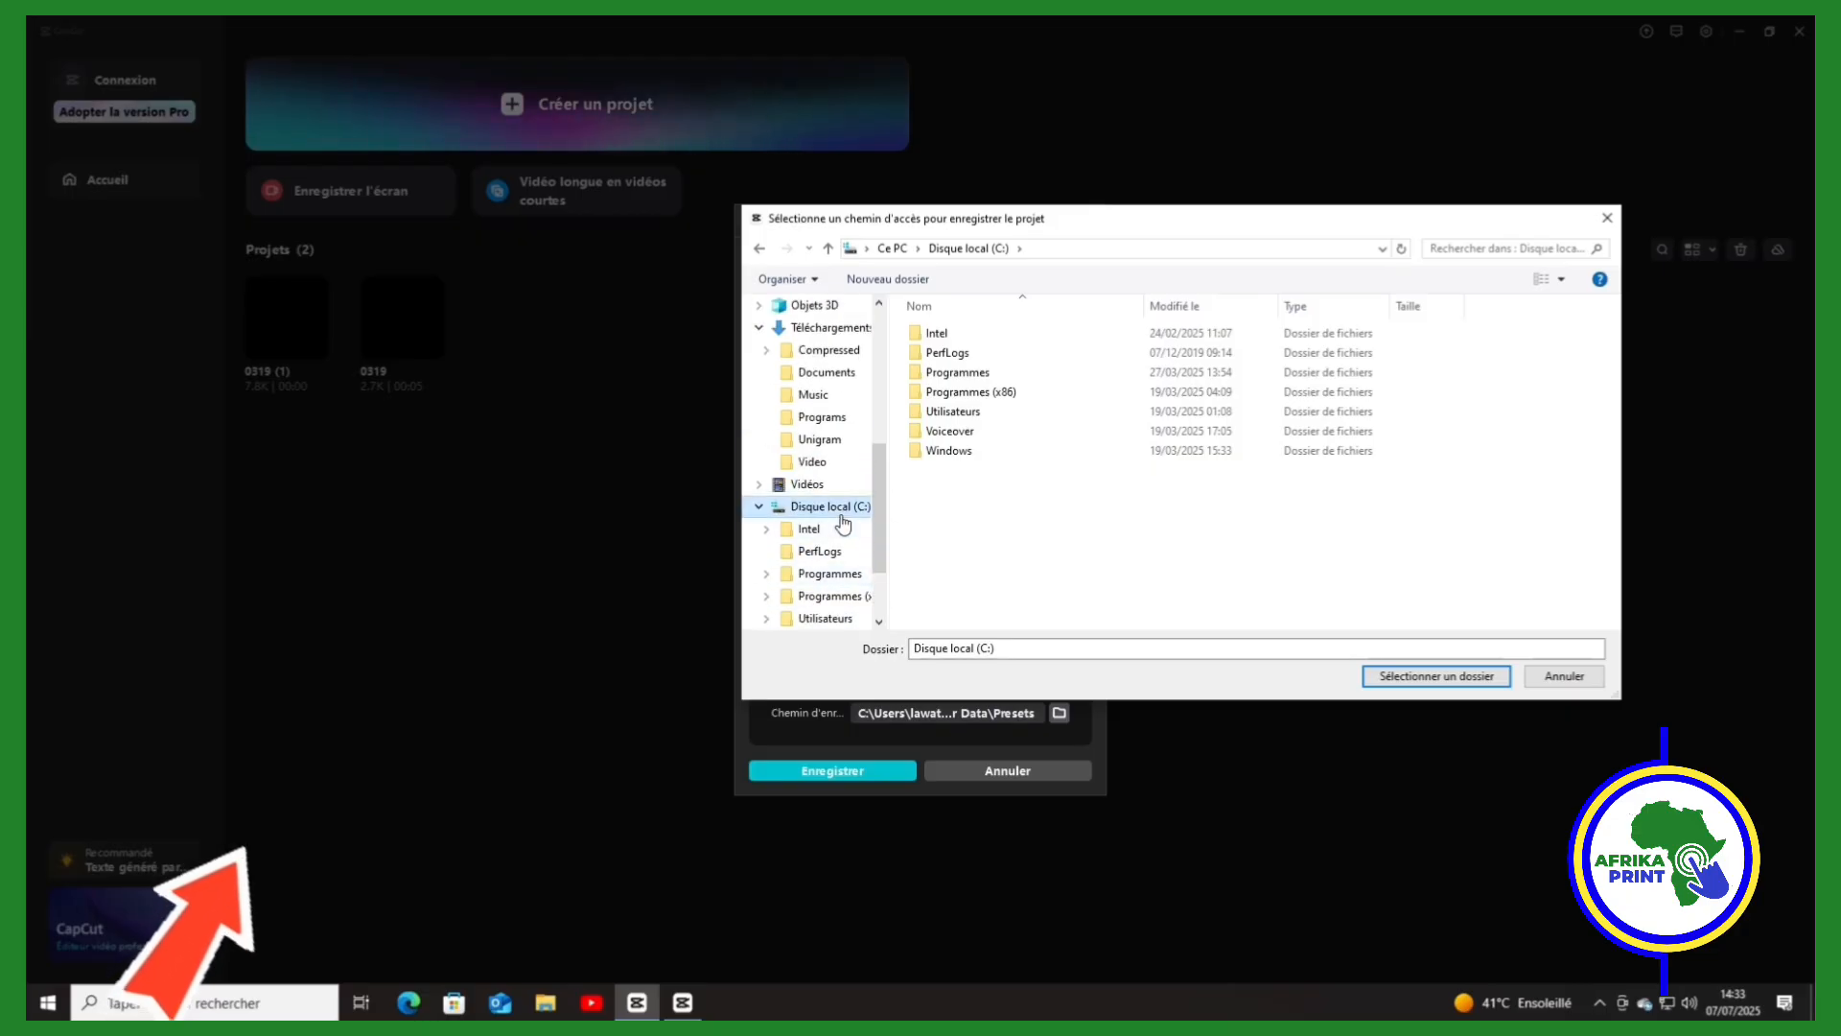
{"action": "scroll", "coordinate": [839, 523], "scroll_direction": "up", "scroll_amount": 3}
{"action": "left_click", "coordinate": [831, 508]}
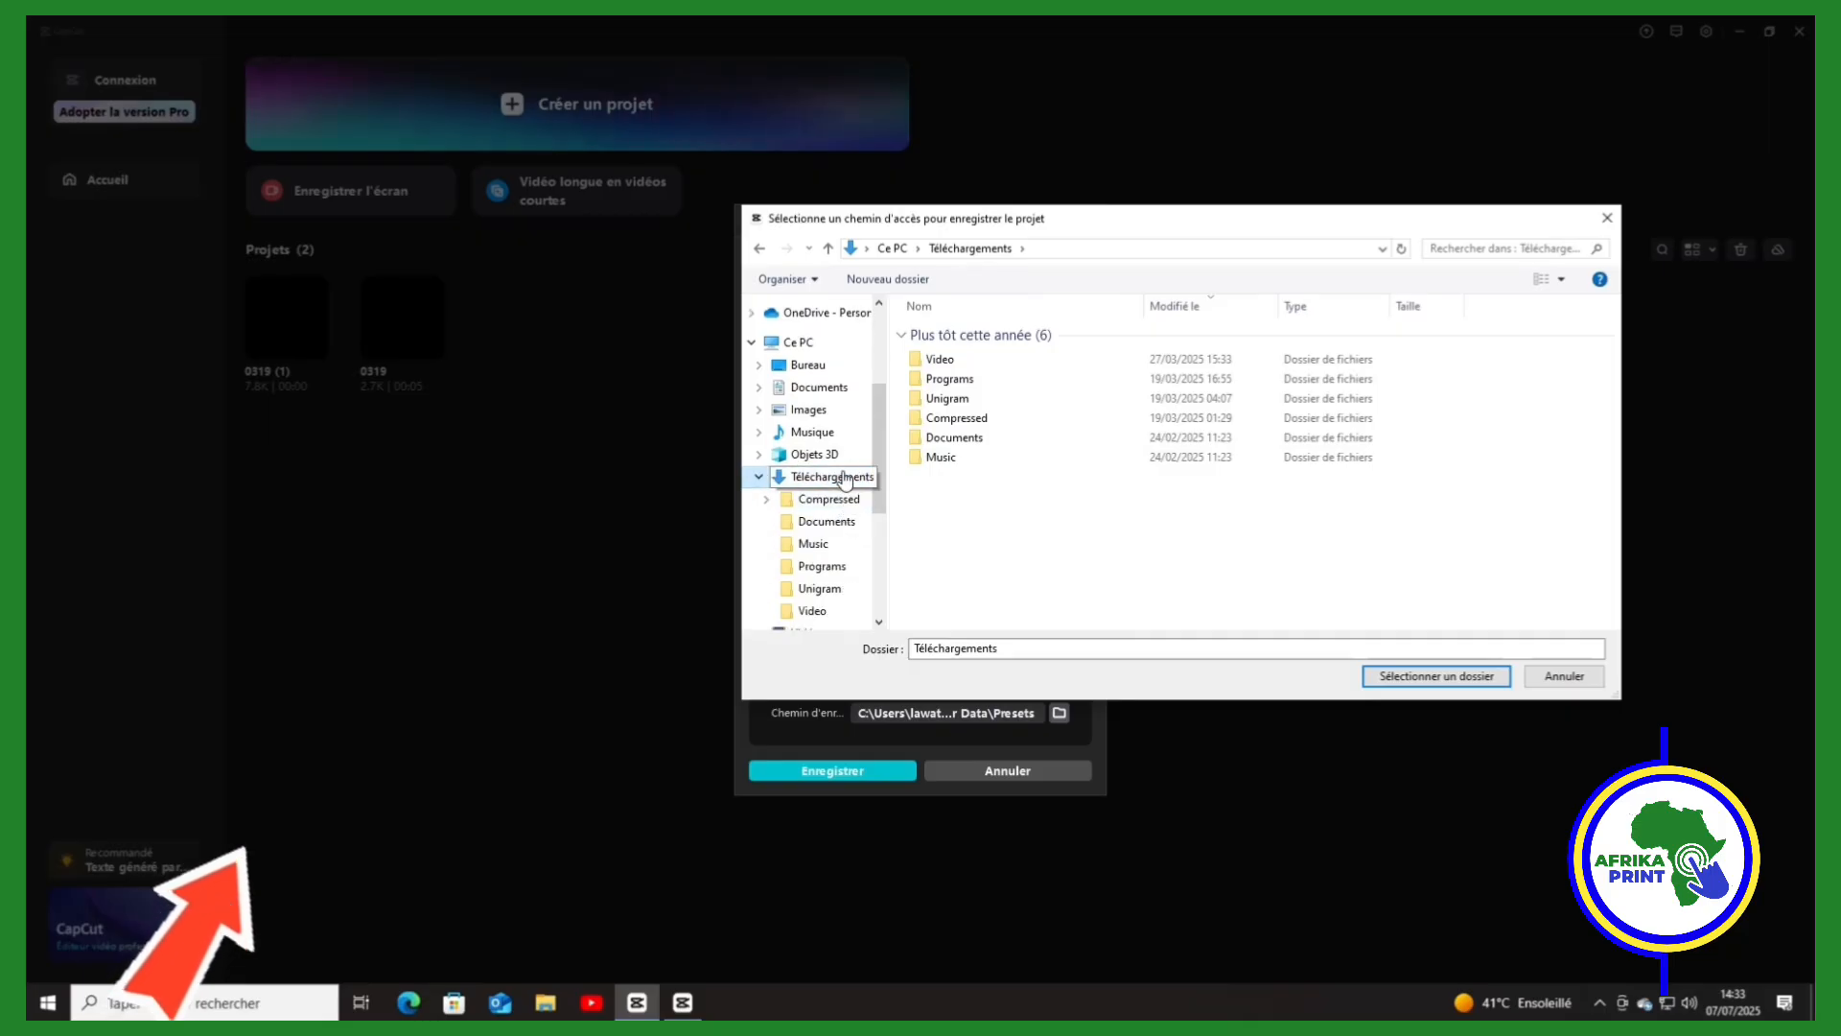
{"action": "double_click", "coordinate": [835, 477]}
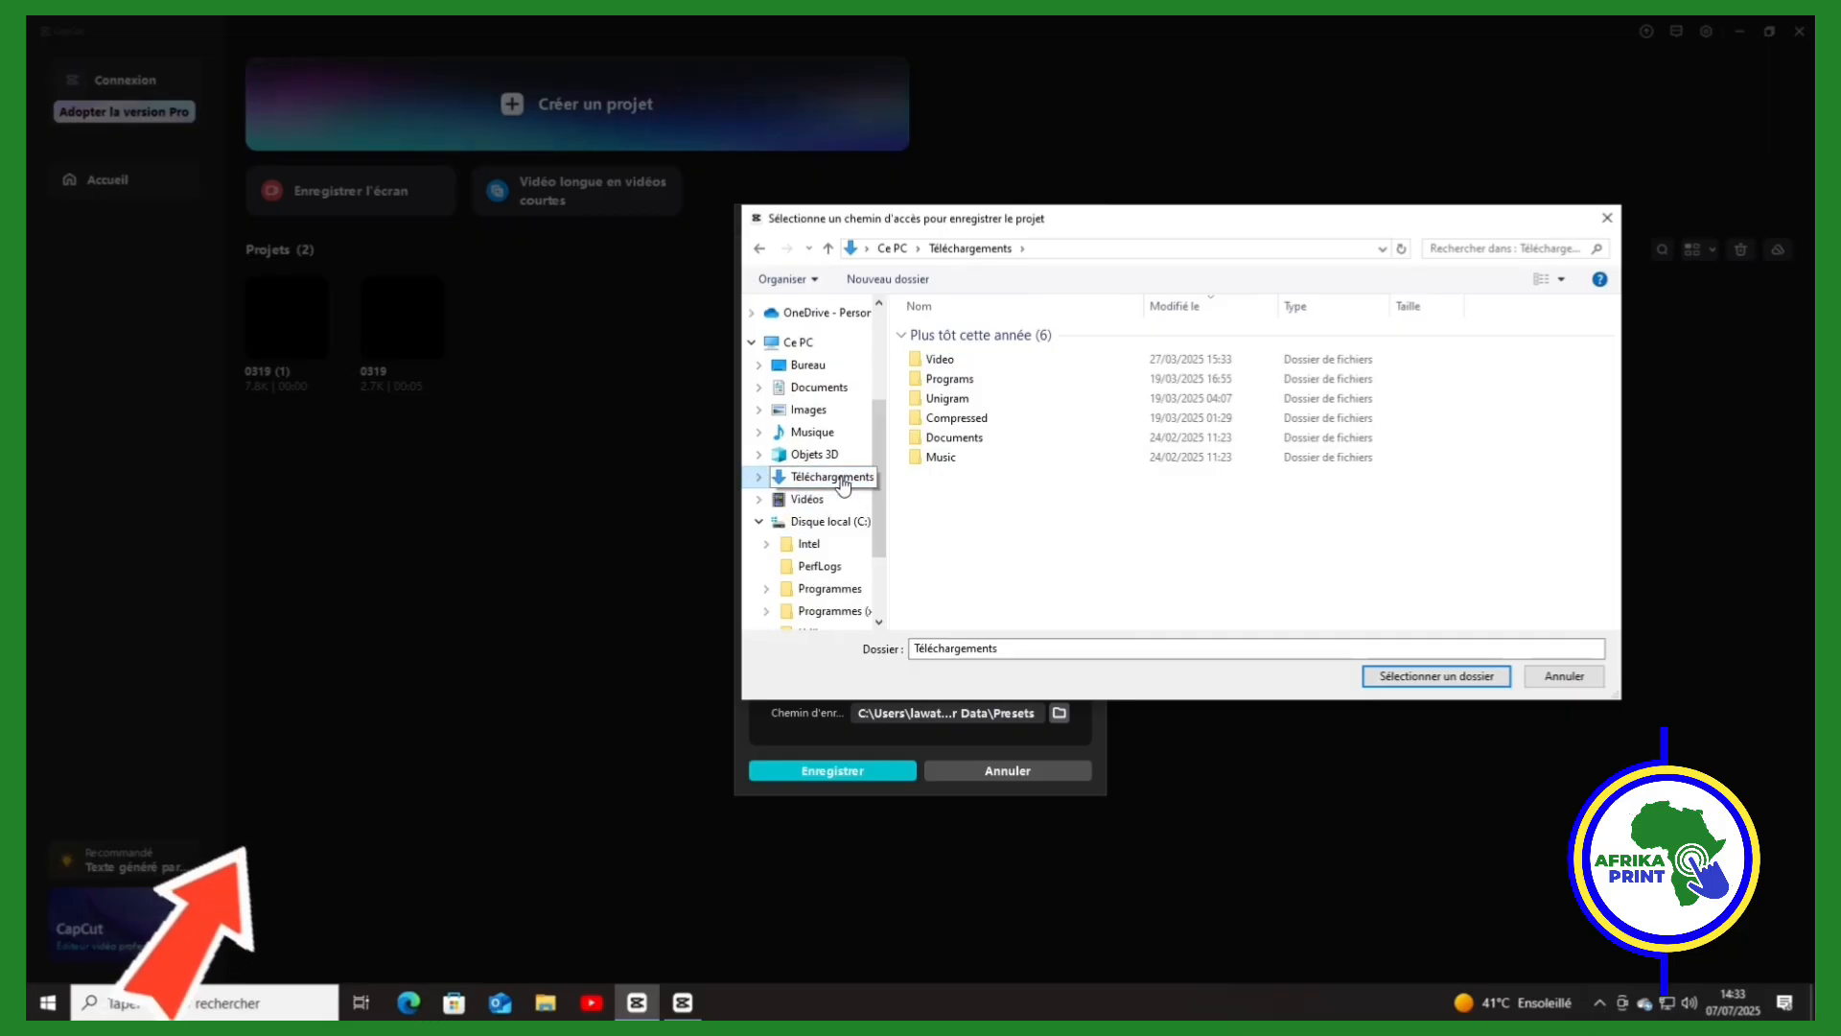
Step: Create a folder named "Capcut Pro" in Téléchargements and set it as the project draft save location
{"action": "right_click", "coordinate": [981, 510]}
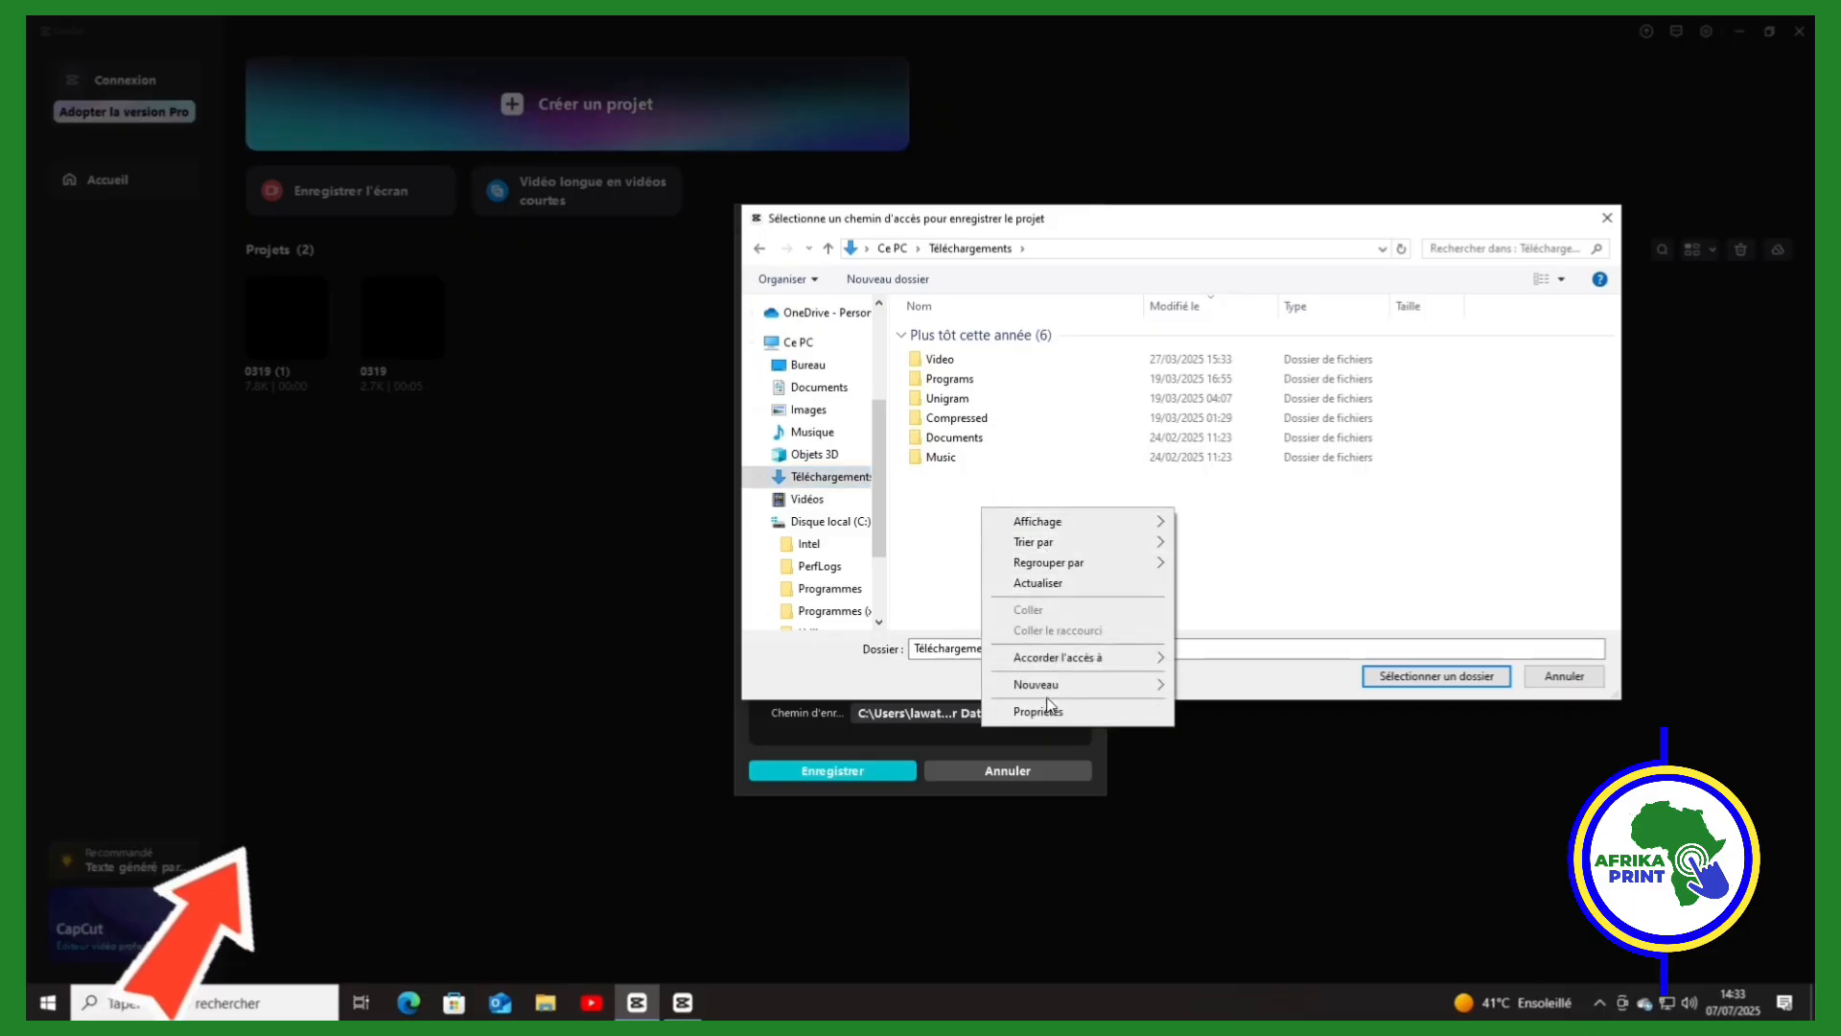
{"action": "mouse_move", "coordinate": [1055, 684]}
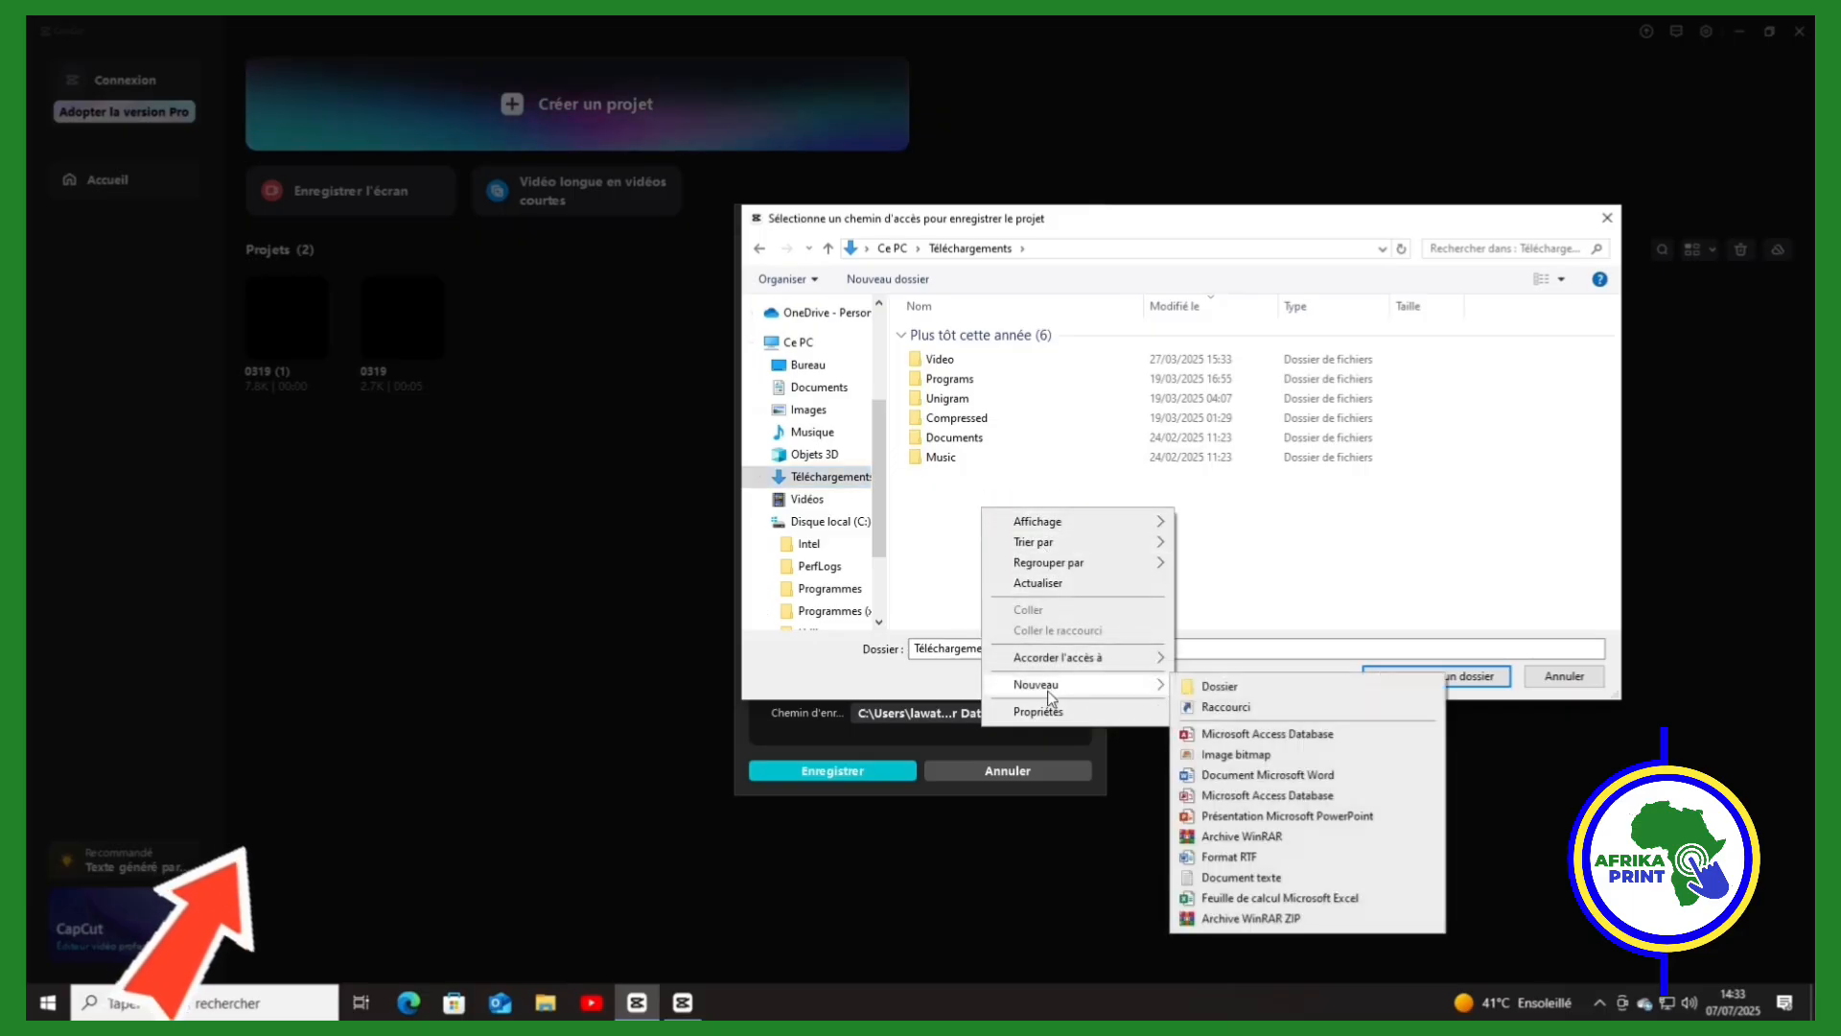
{"action": "left_click", "coordinate": [1228, 694]}
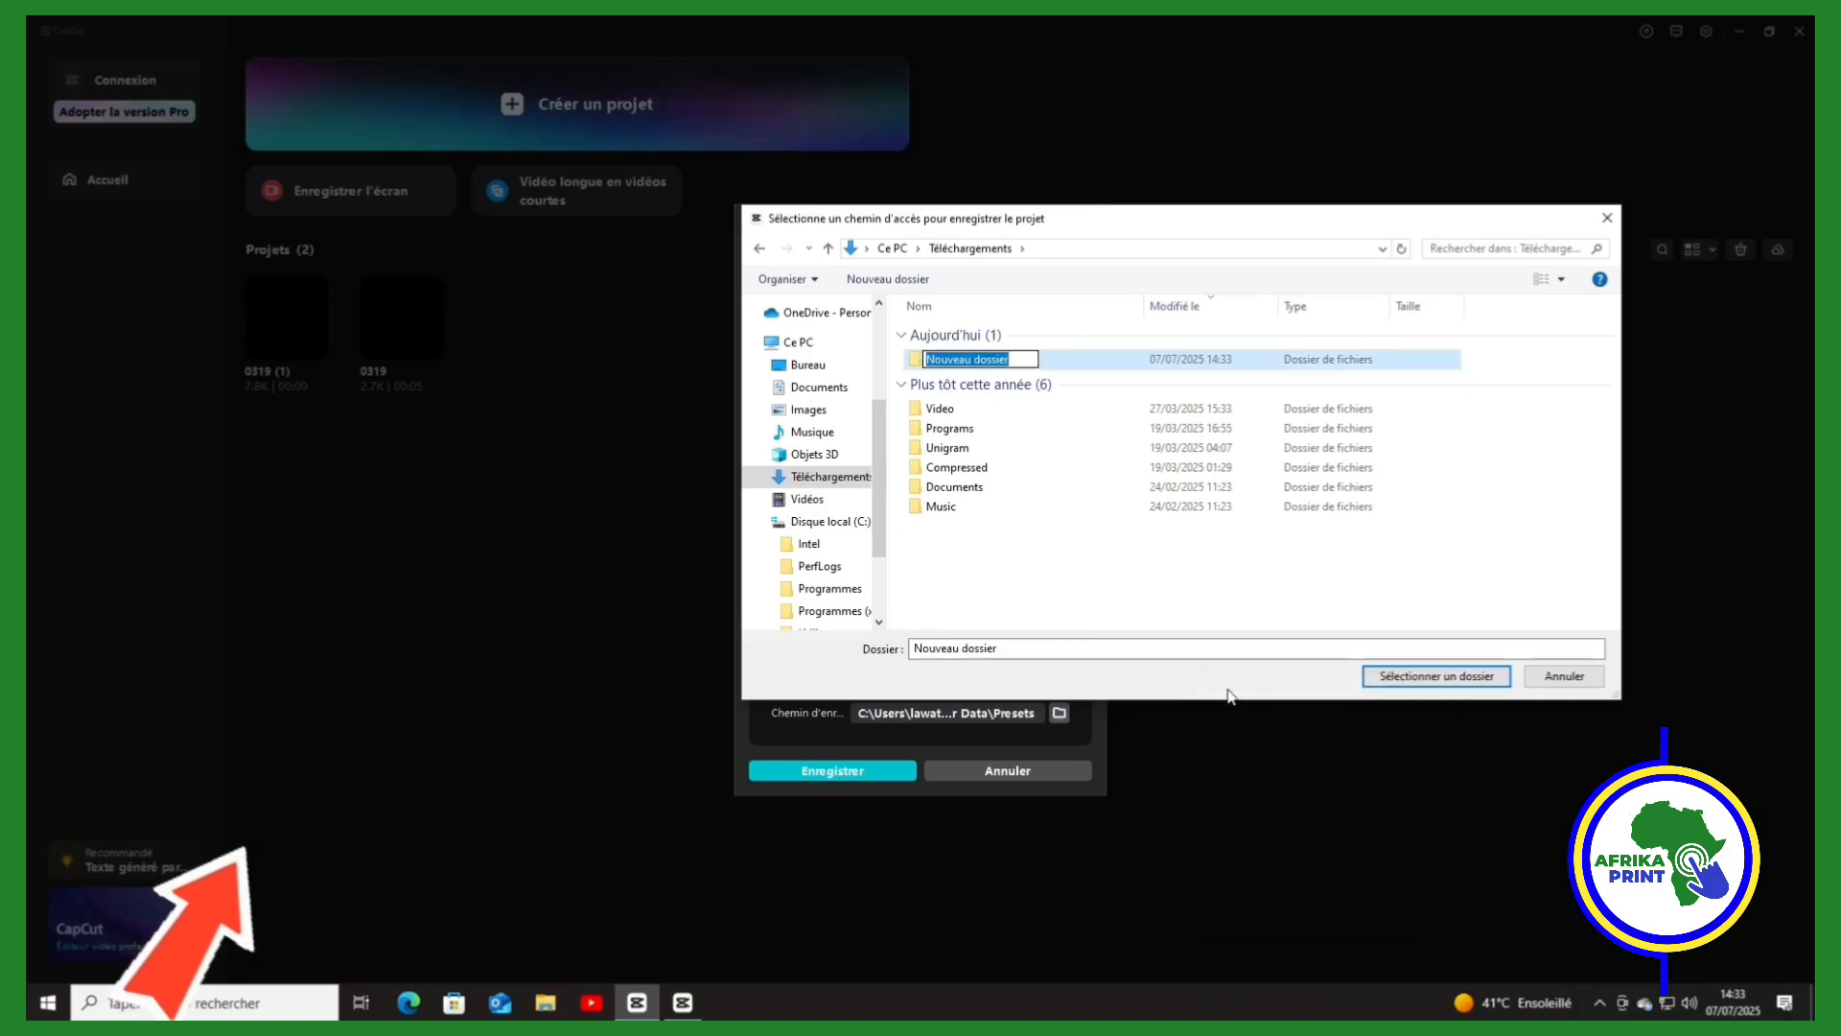
{"action": "key", "text": "BackSpace"}
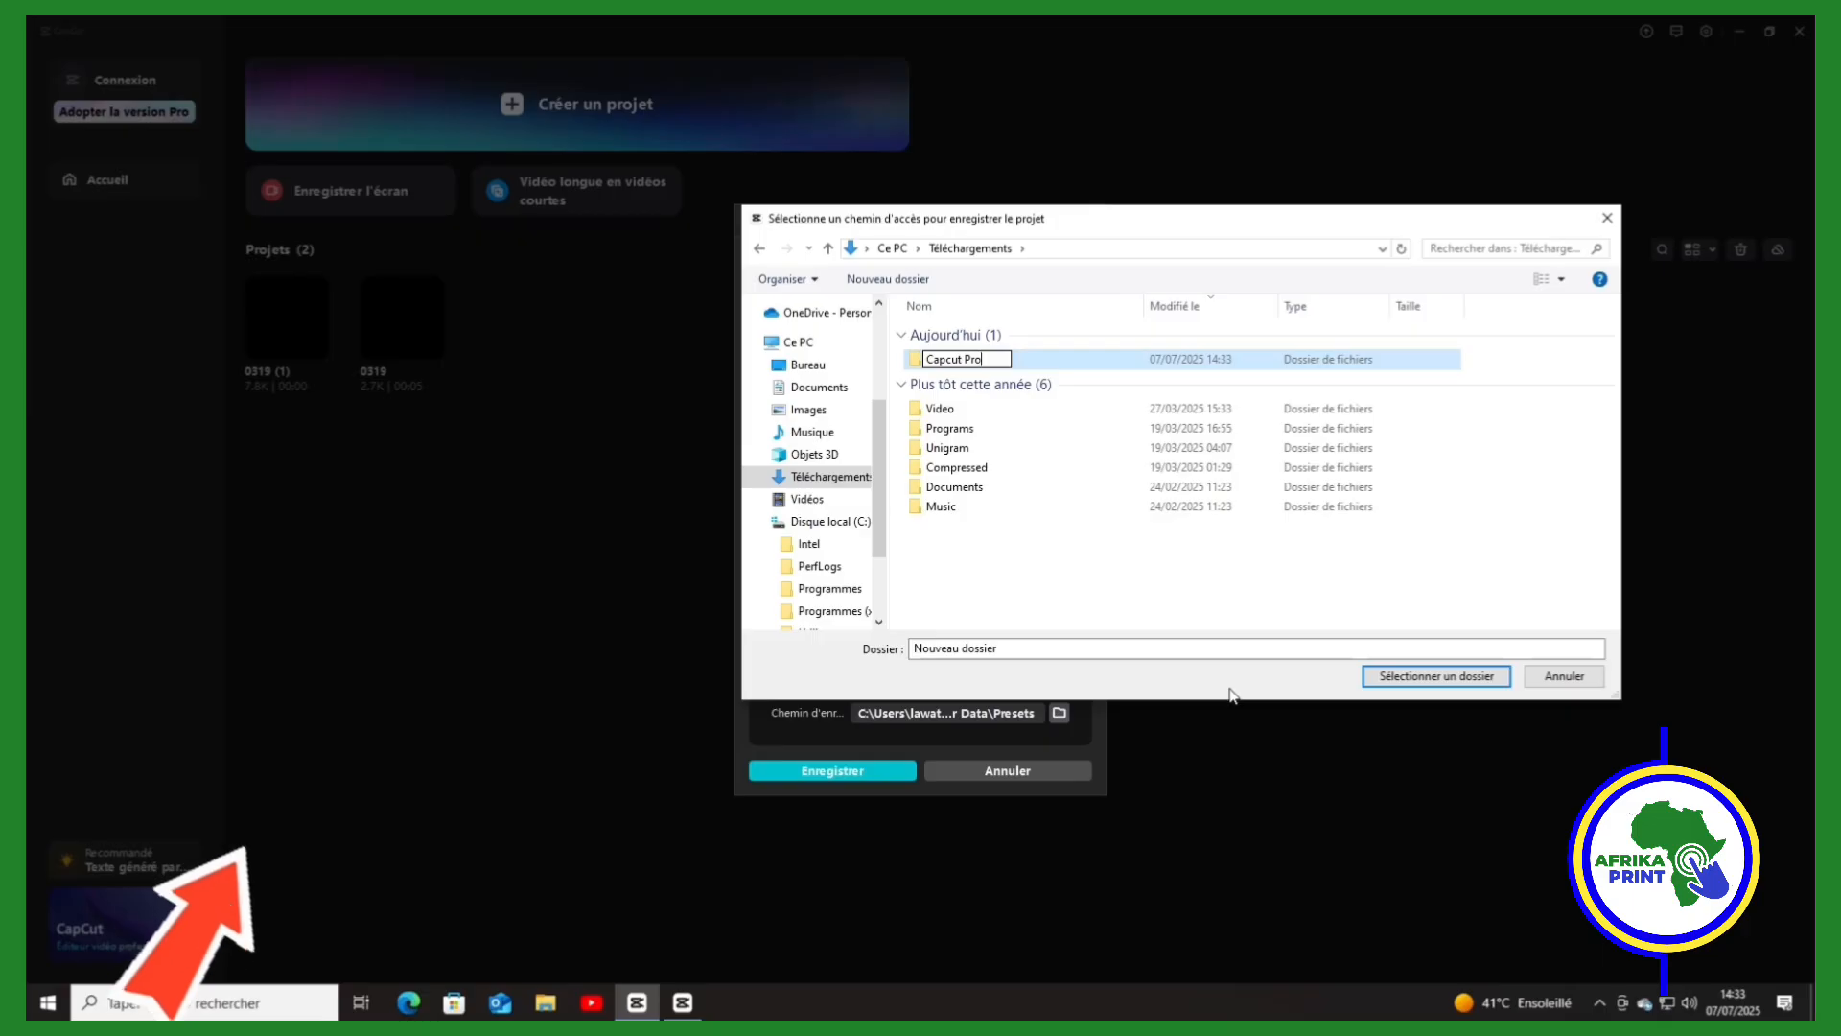
{"action": "key", "text": "Return"}
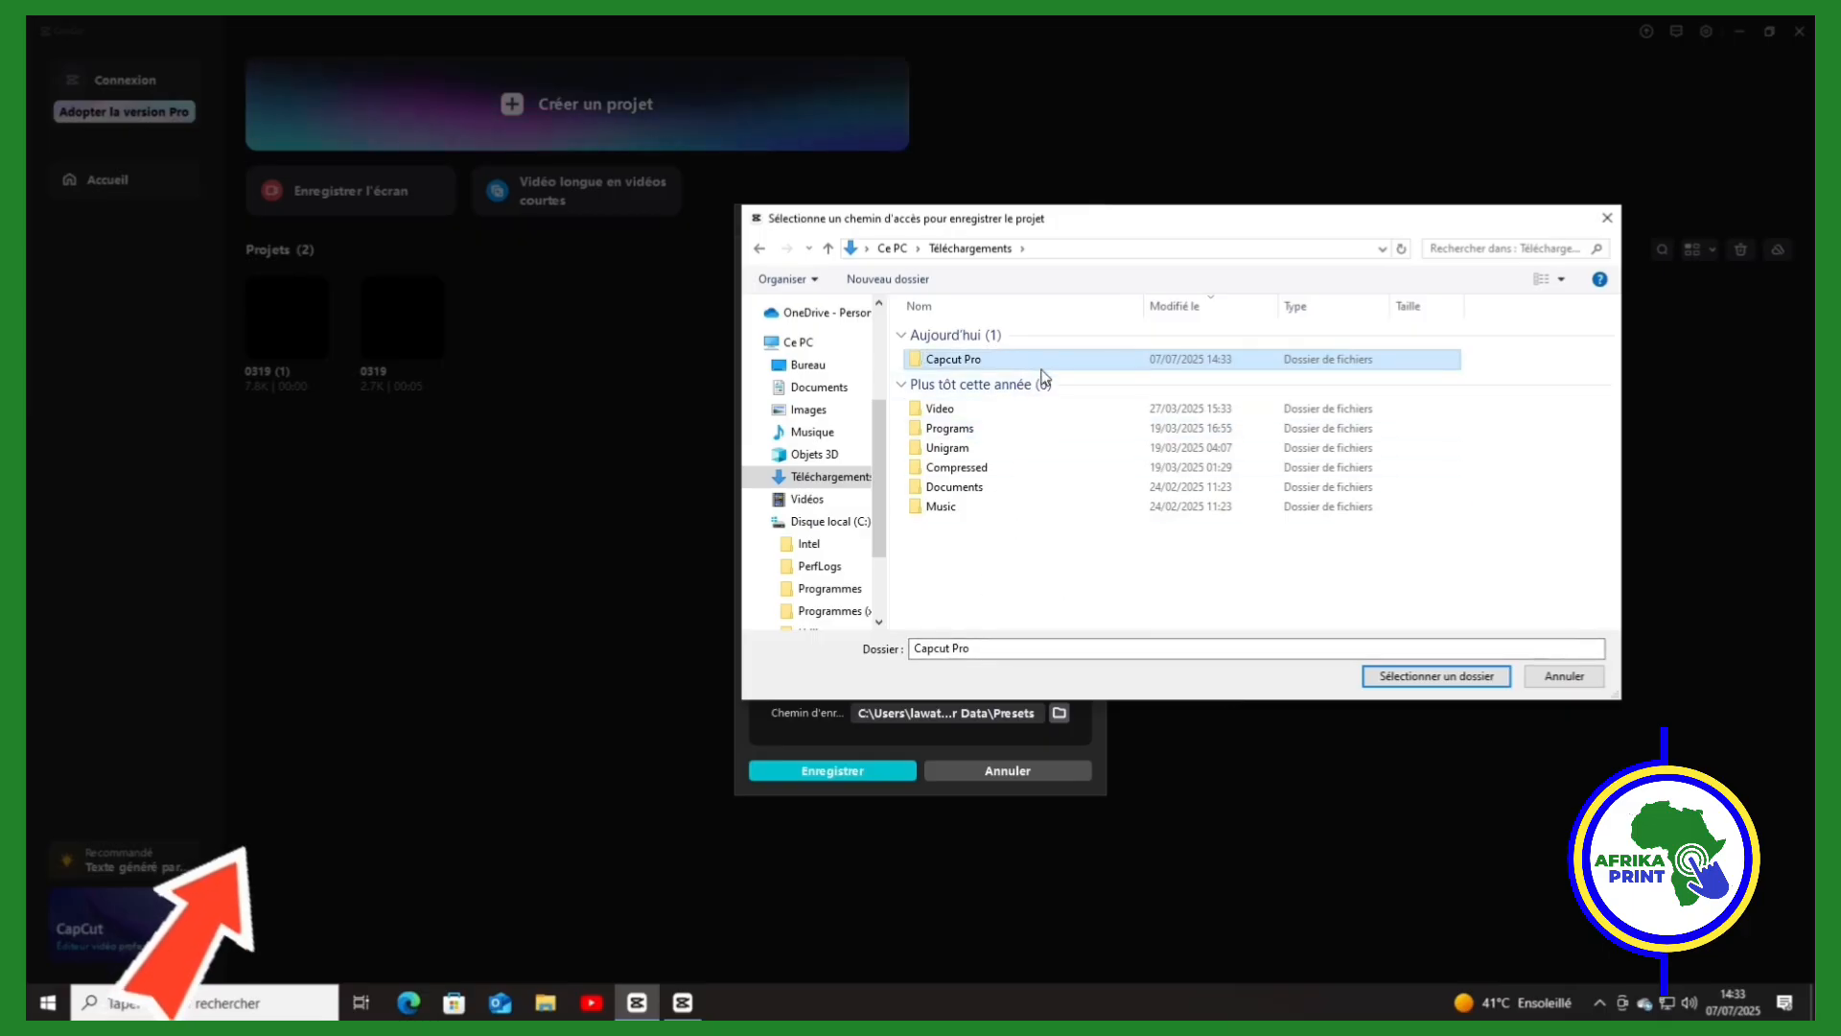
{"action": "left_click", "coordinate": [1434, 679]}
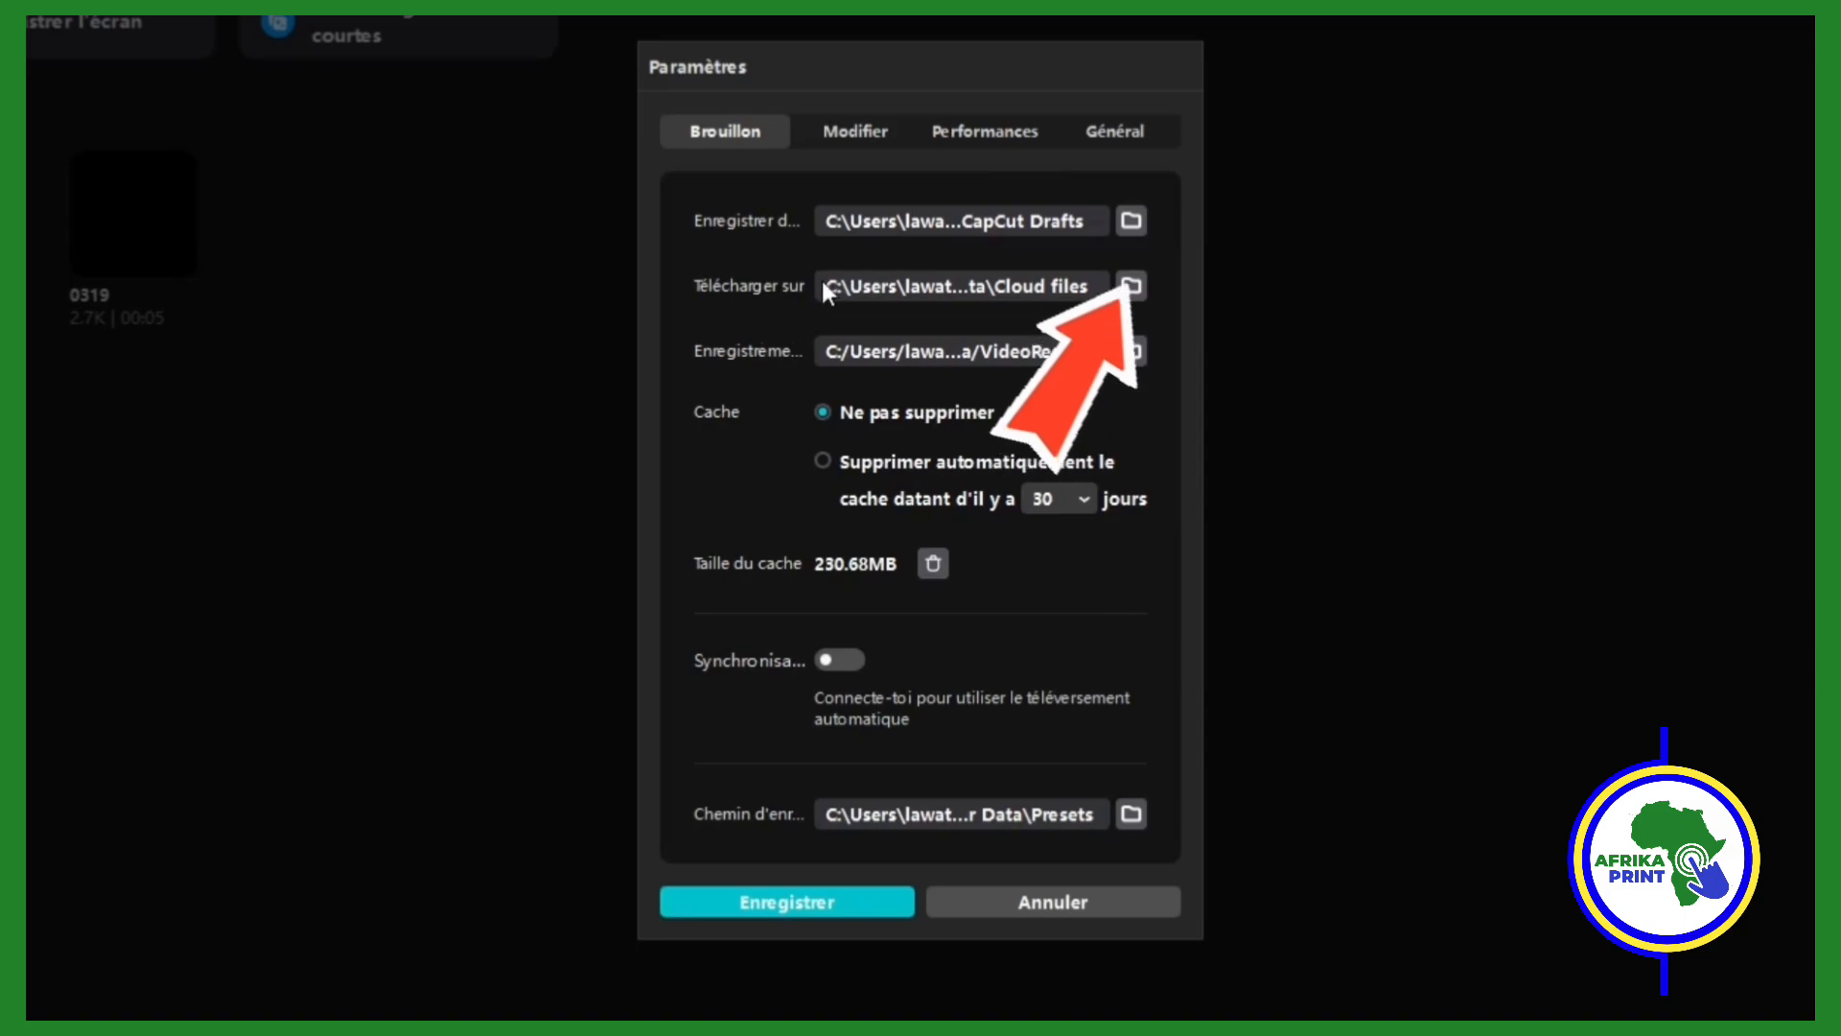
Step: Set the download location for resources to the Capcut Pro folder in Téléchargements
{"action": "left_click", "coordinate": [1137, 289]}
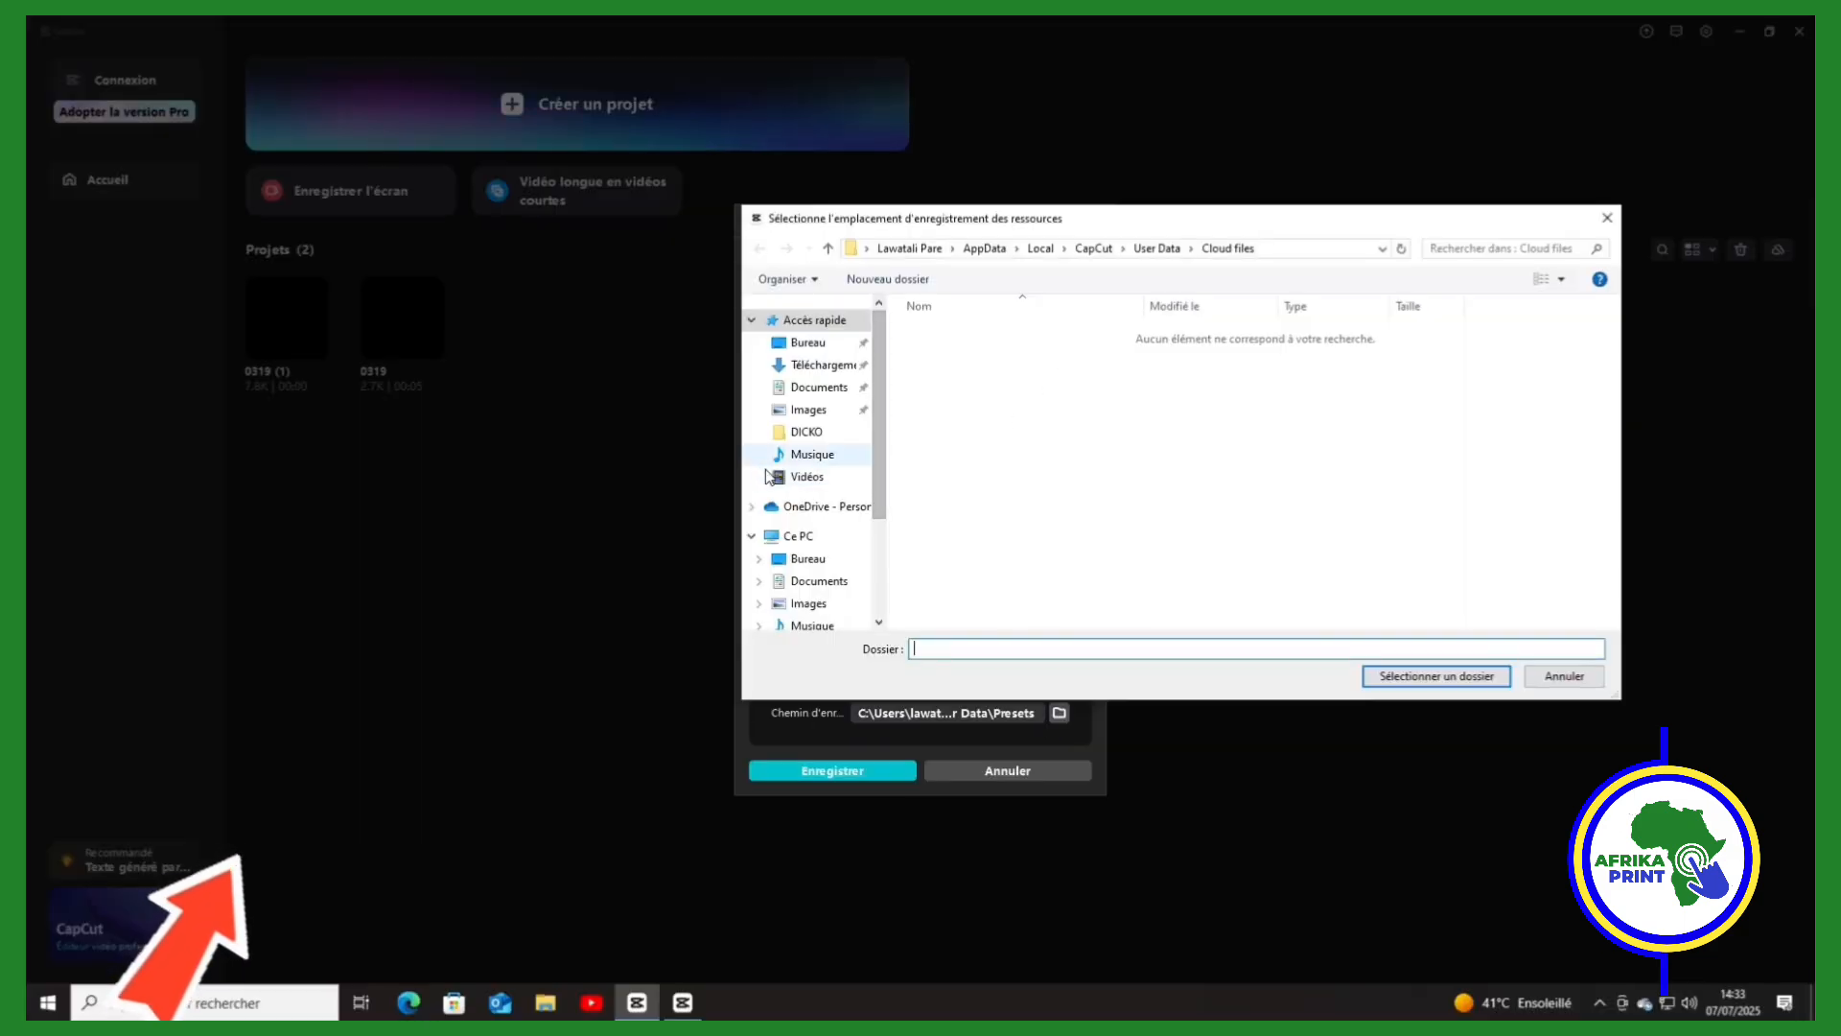
{"action": "left_click", "coordinate": [815, 364]}
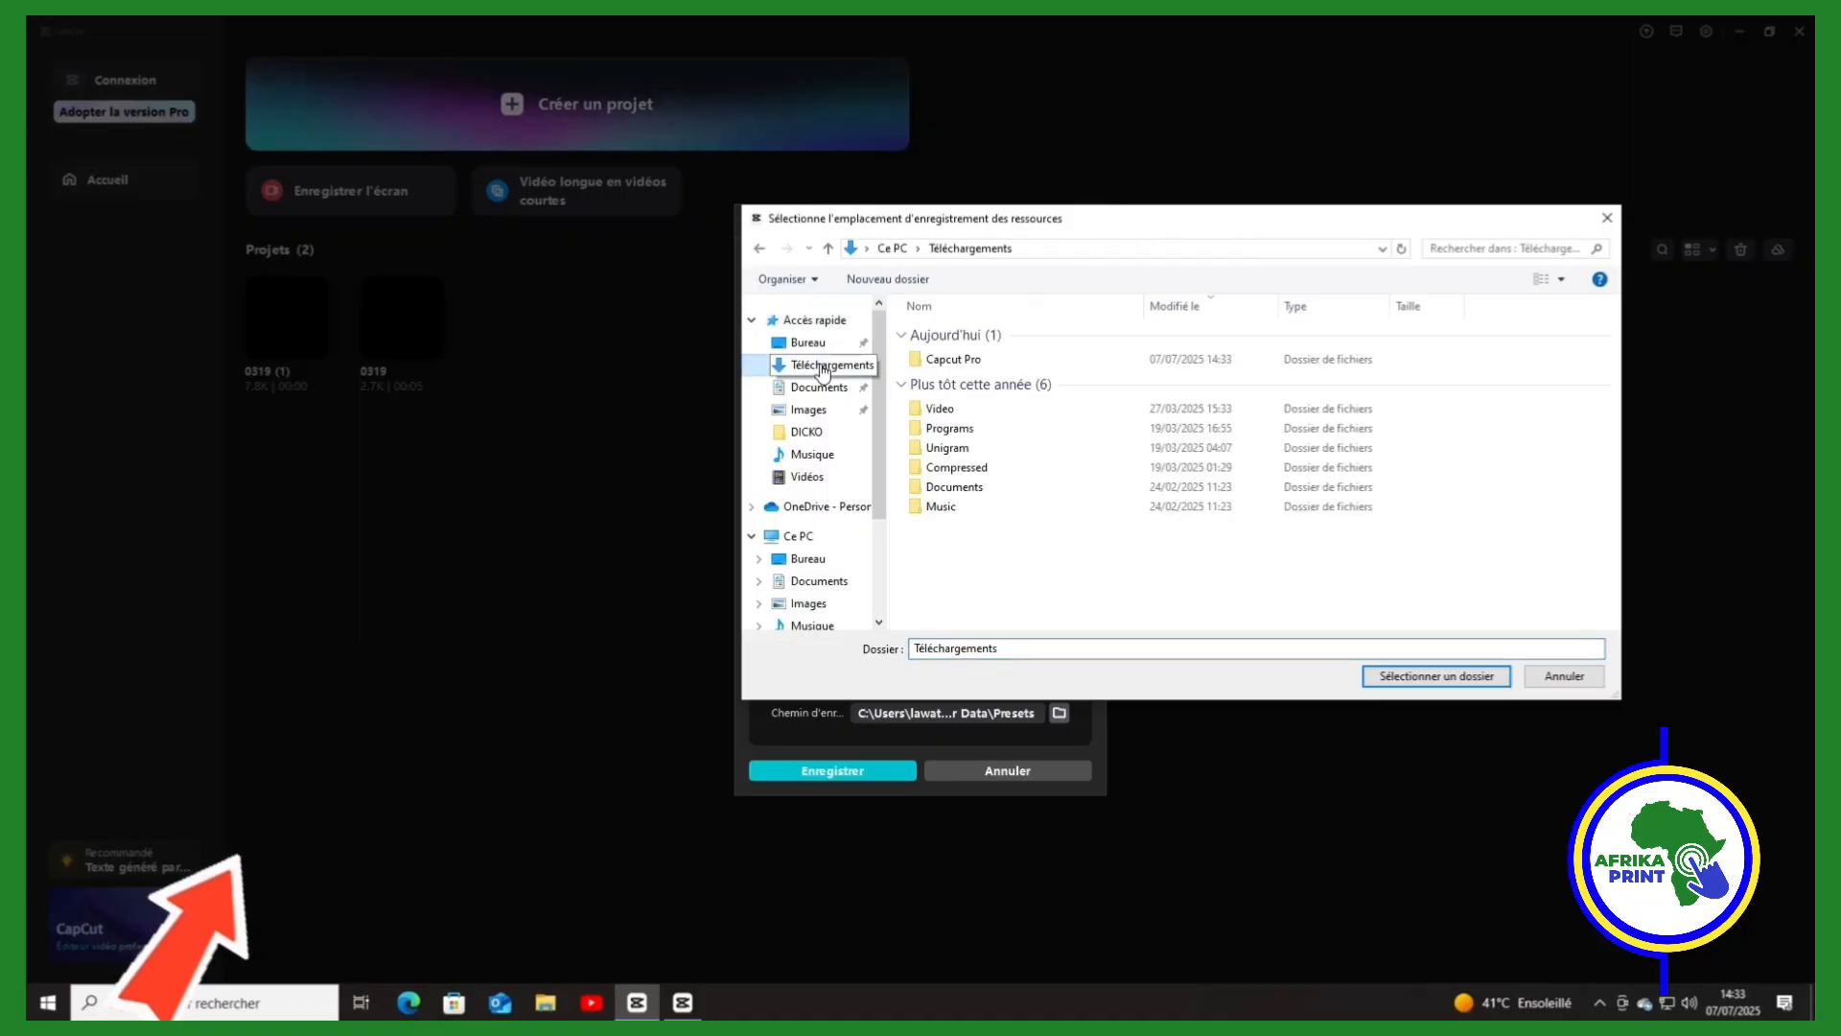
{"action": "left_click", "coordinate": [941, 363]}
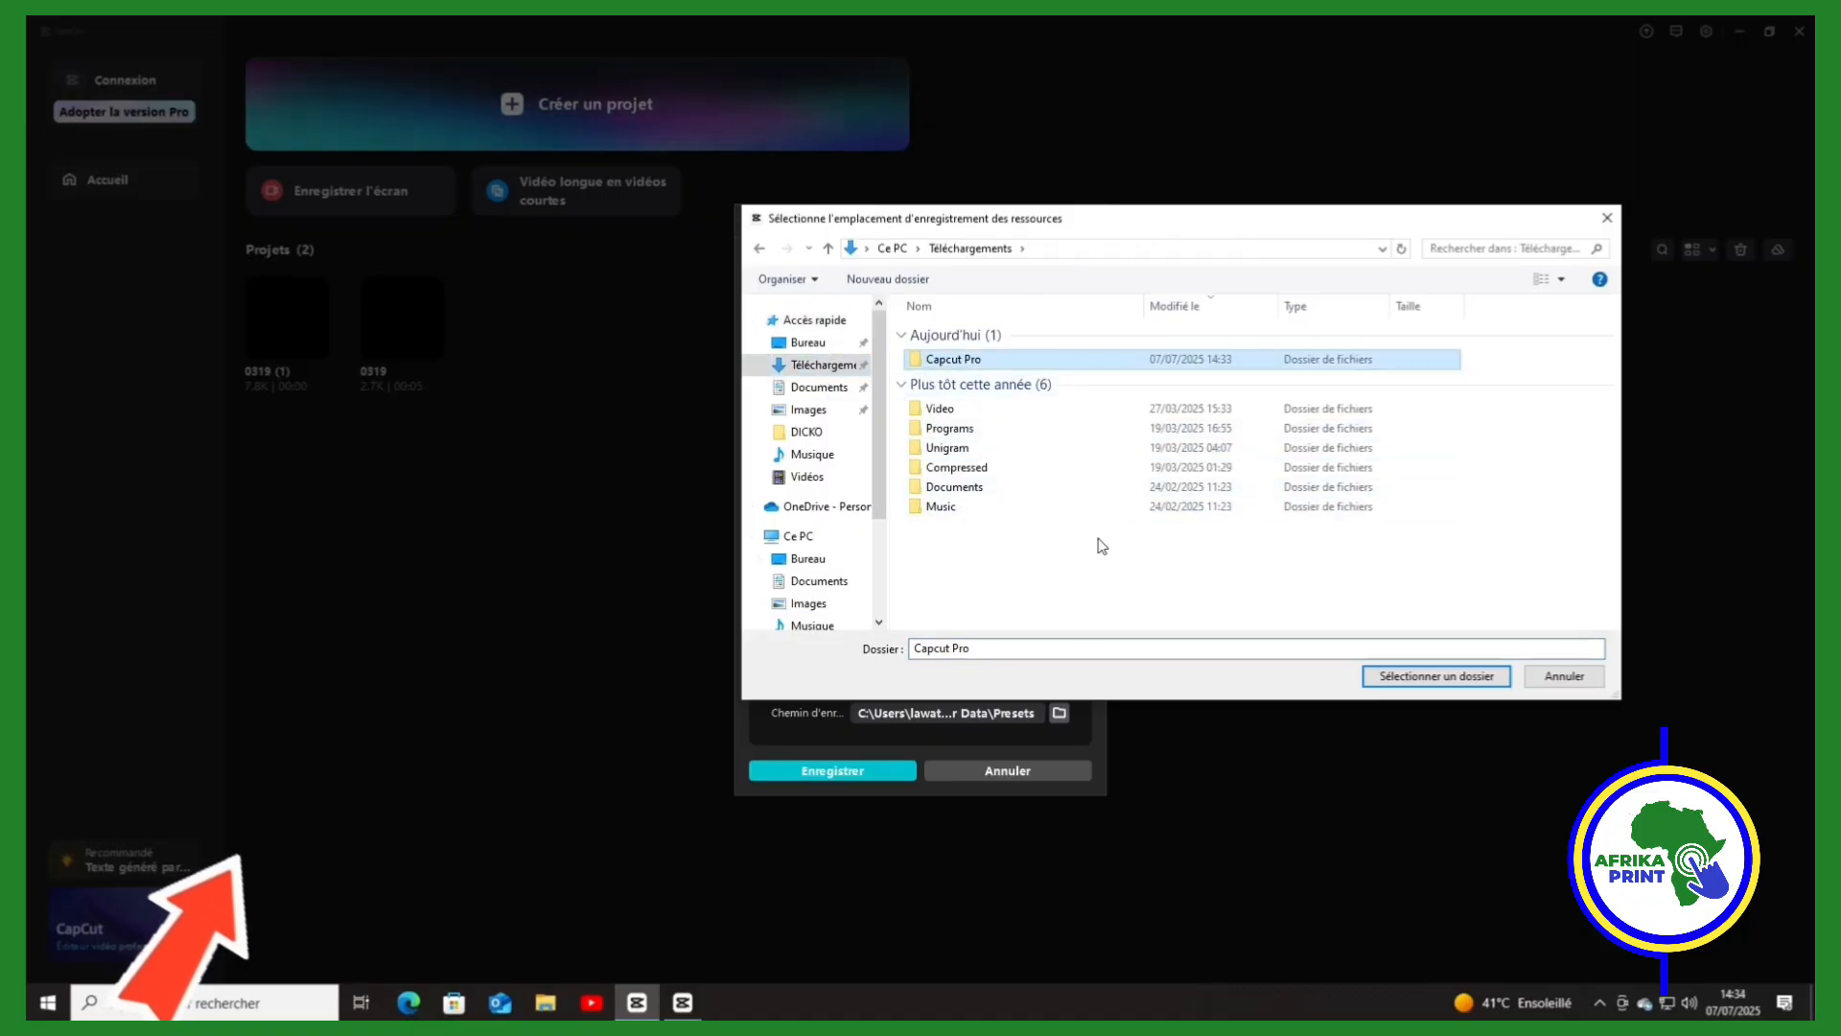
{"action": "left_click", "coordinate": [1436, 675]}
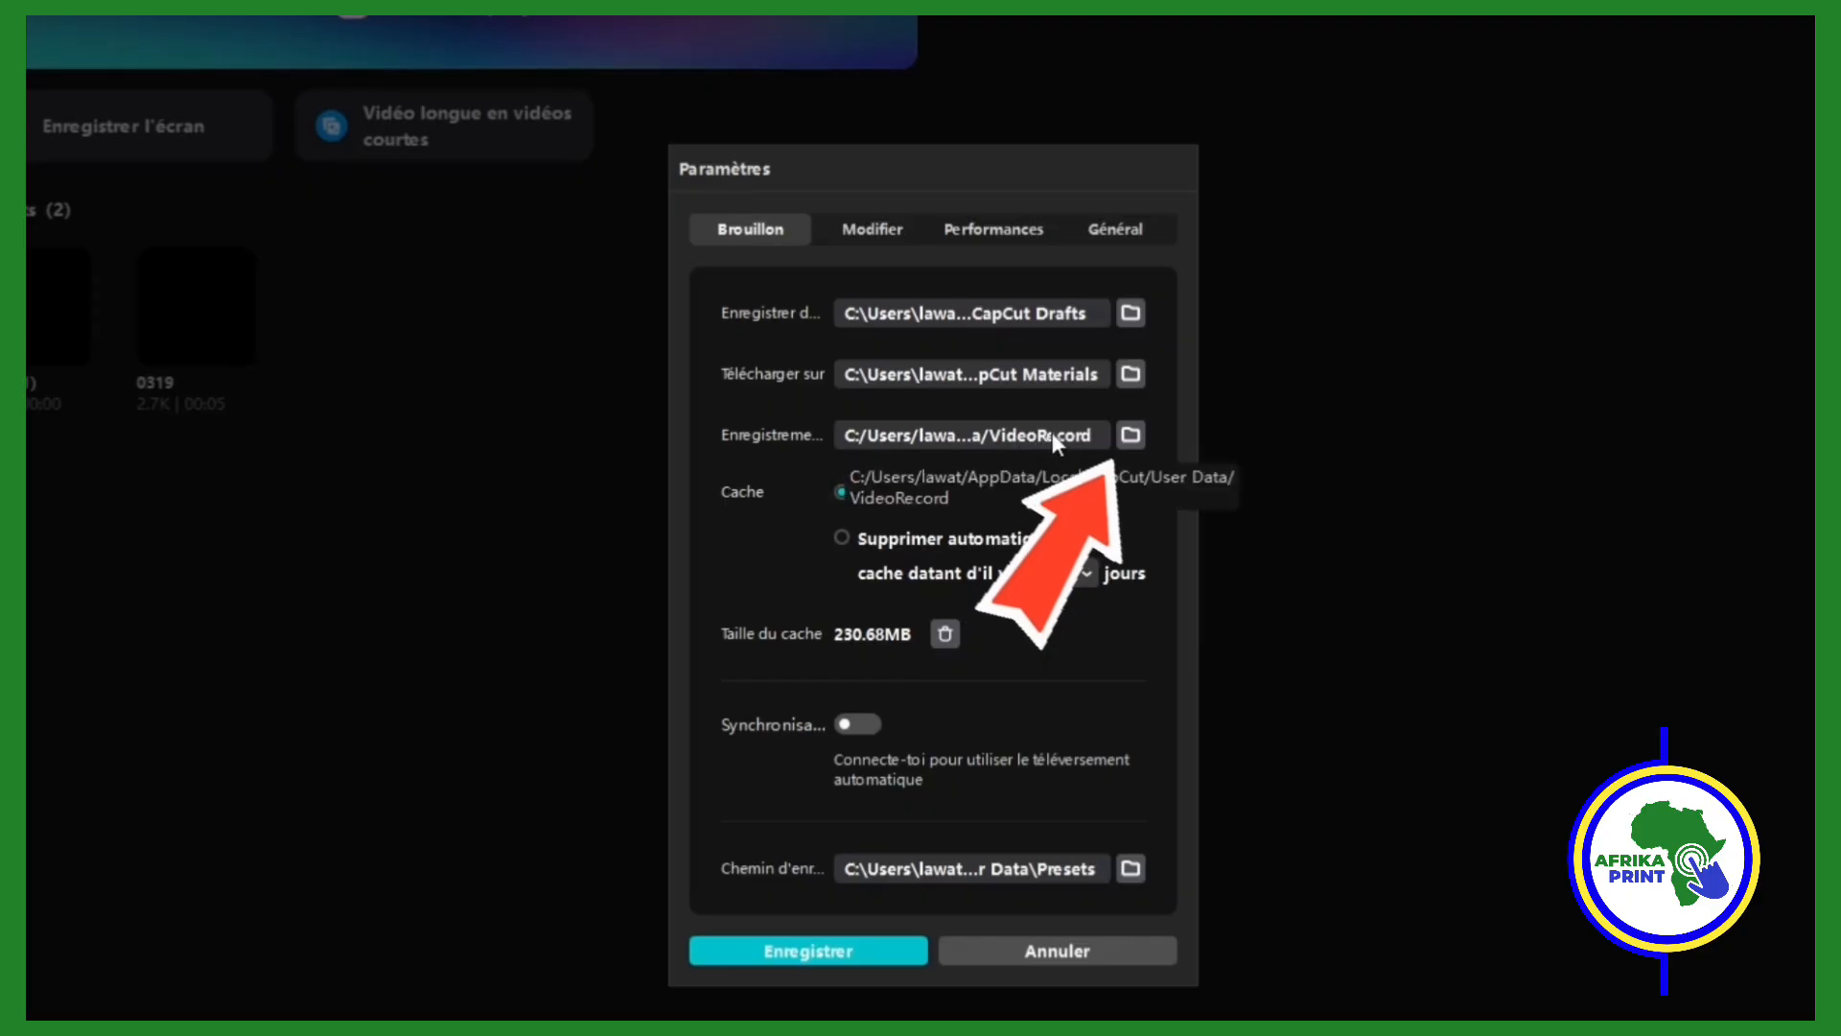
Step: Set the screen recording save location to the Capcut Pro folder in Téléchargements and save the settings
{"action": "left_click", "coordinate": [1131, 433]}
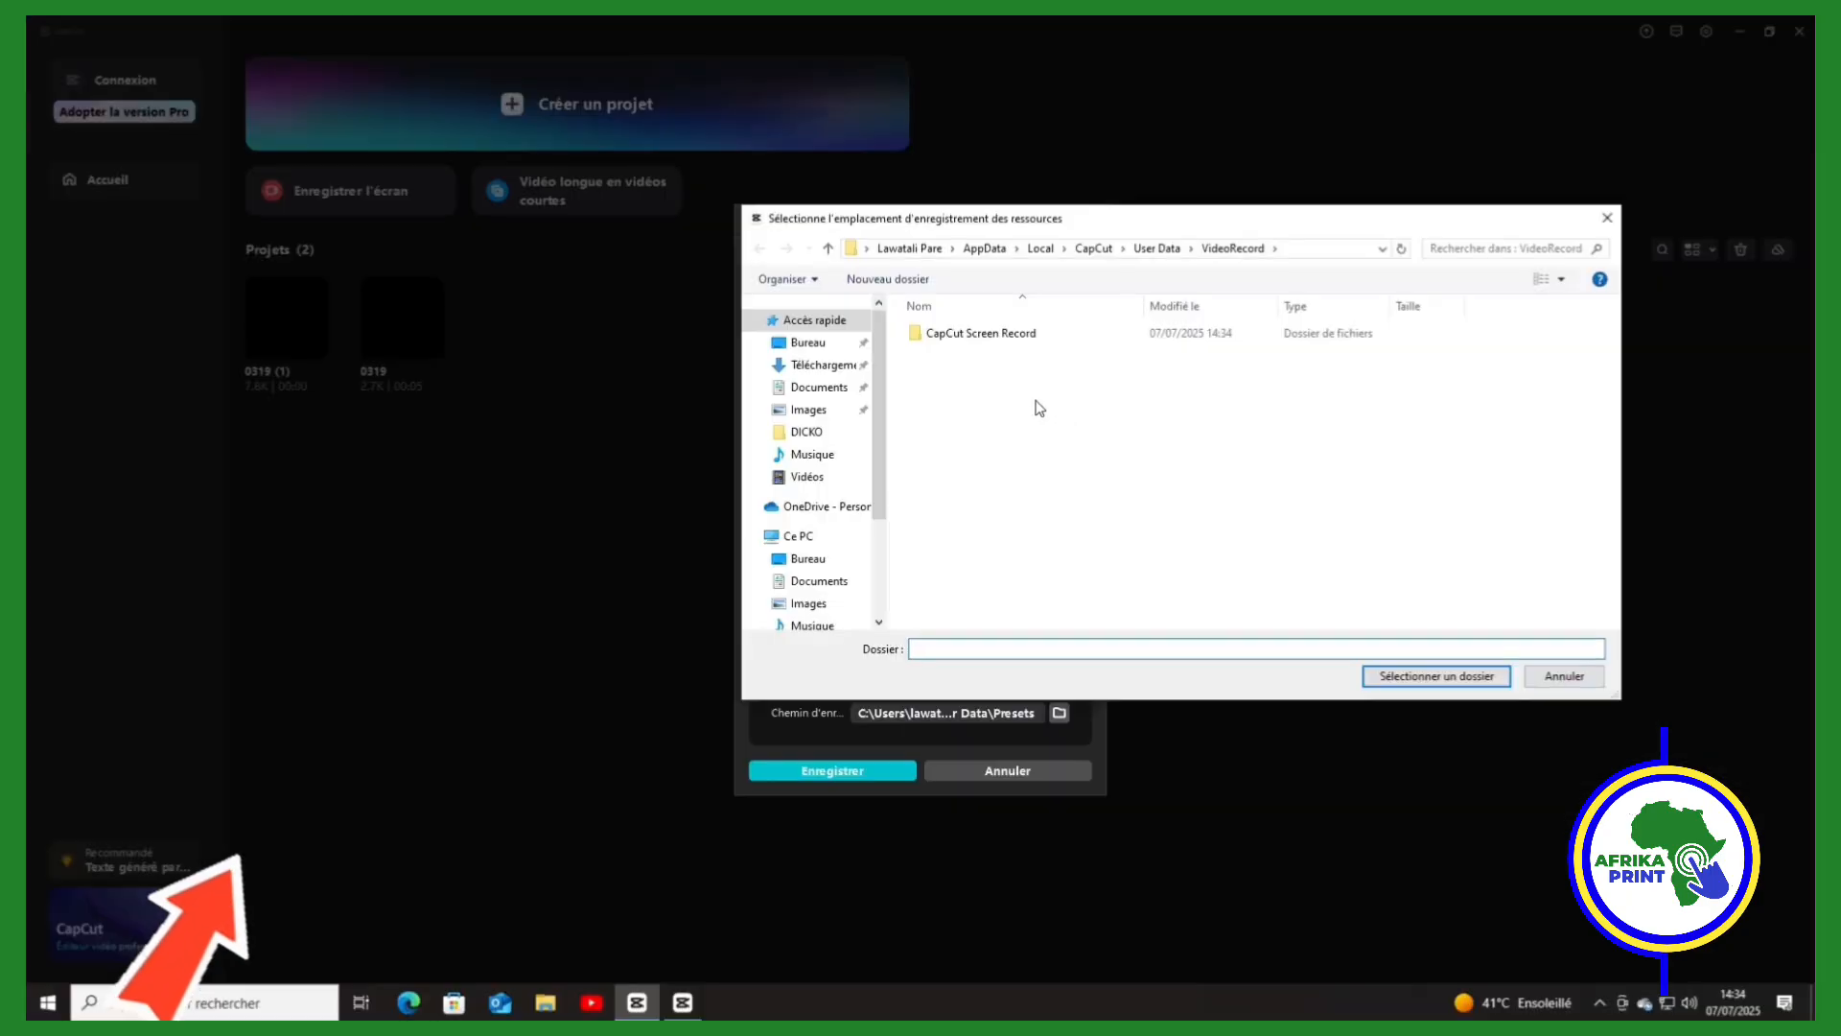
{"action": "left_click", "coordinate": [814, 368]}
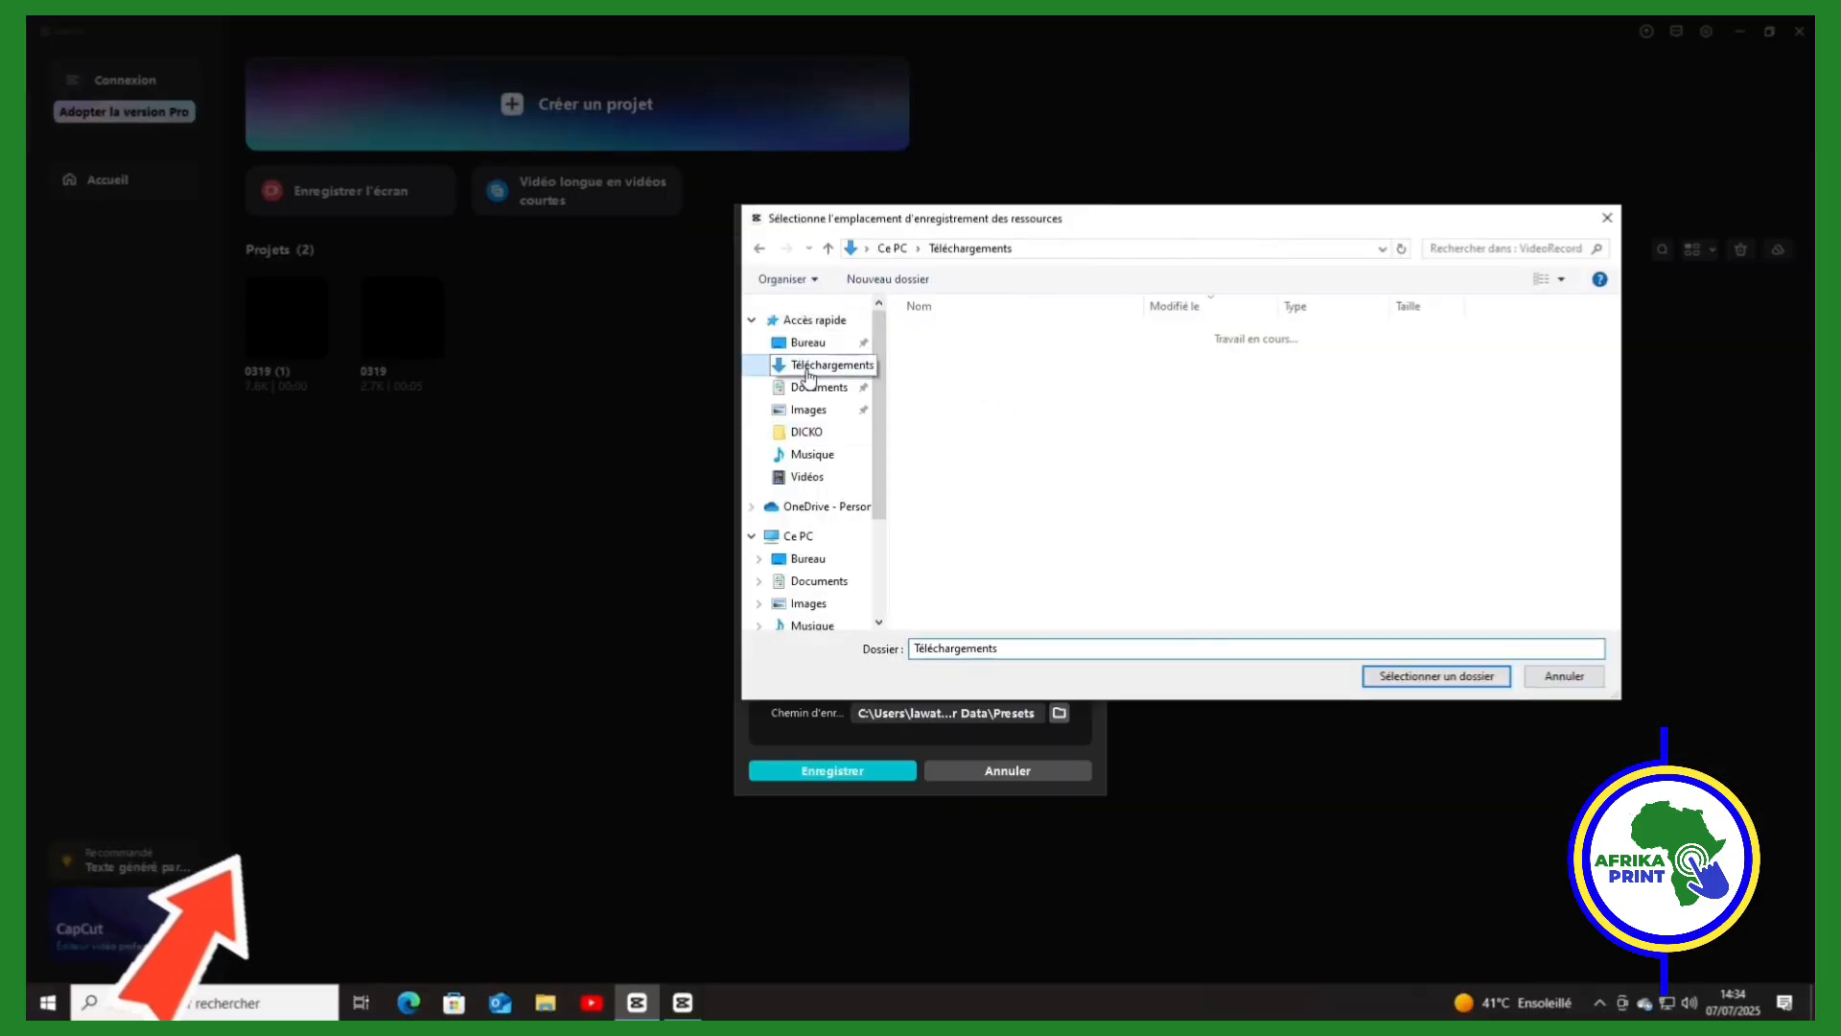
{"action": "left_click", "coordinate": [959, 359]}
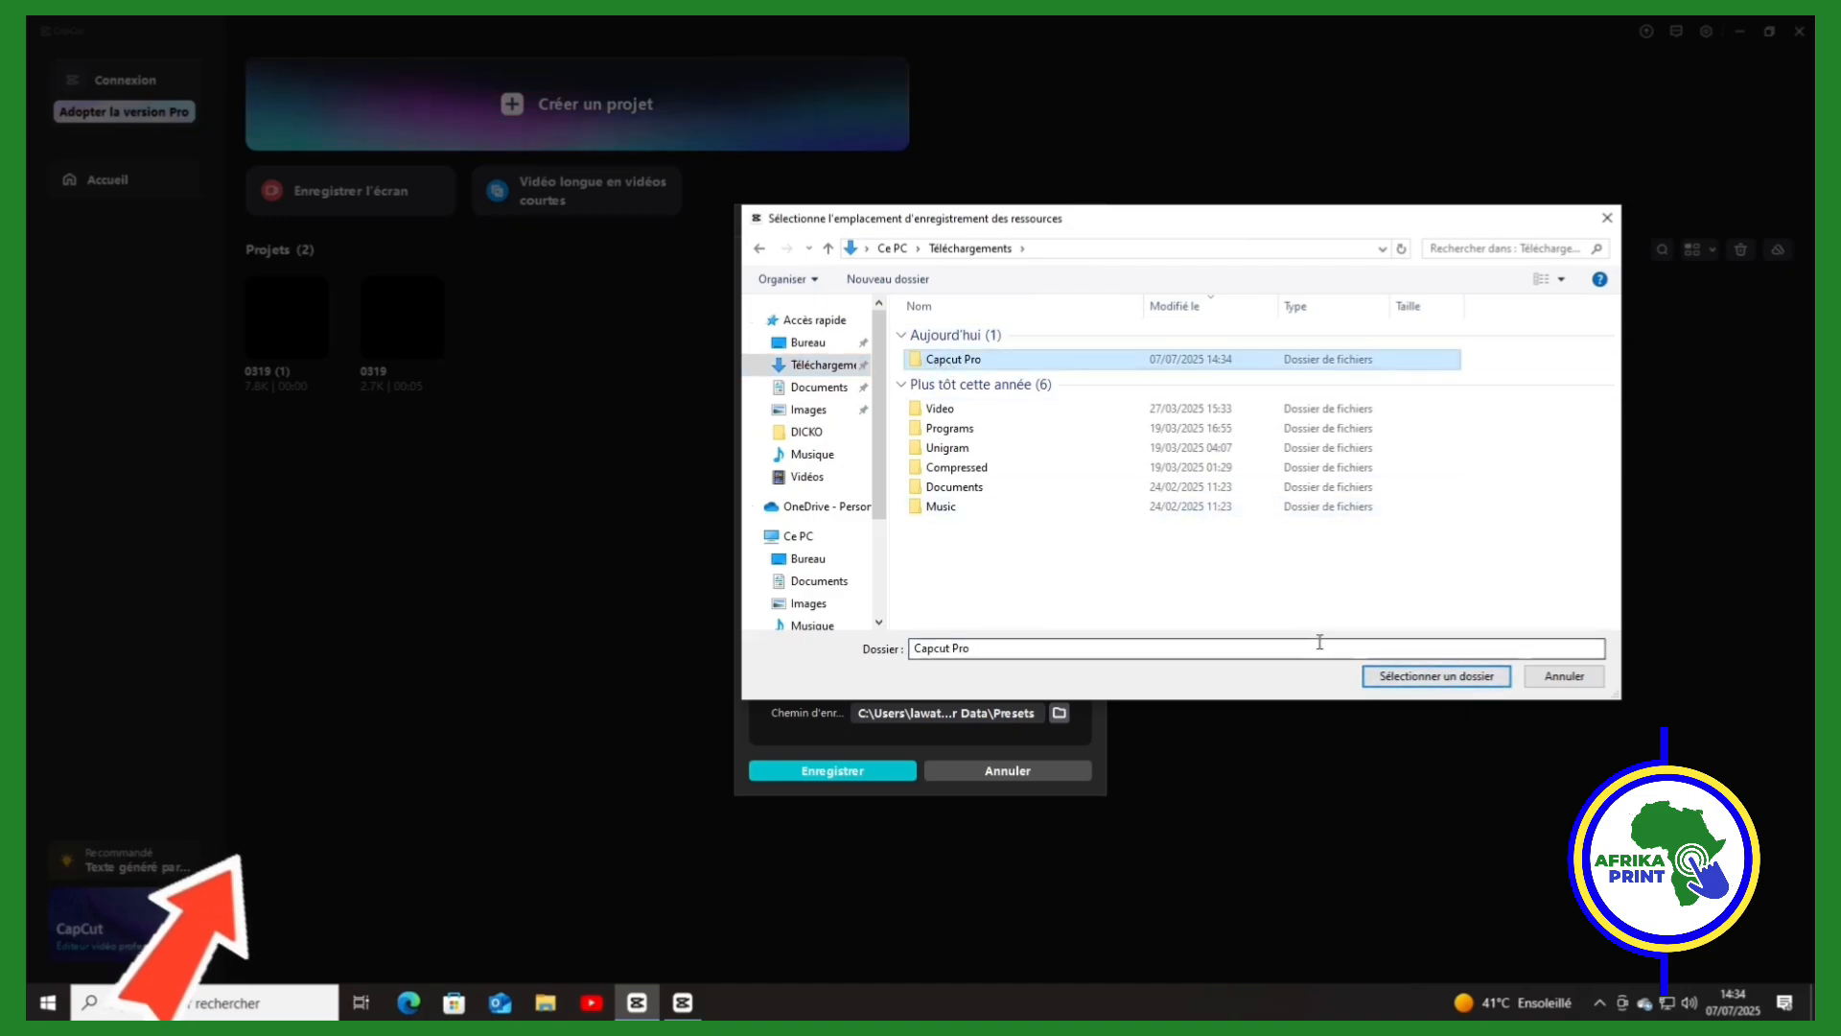
{"action": "left_click", "coordinate": [1436, 679]}
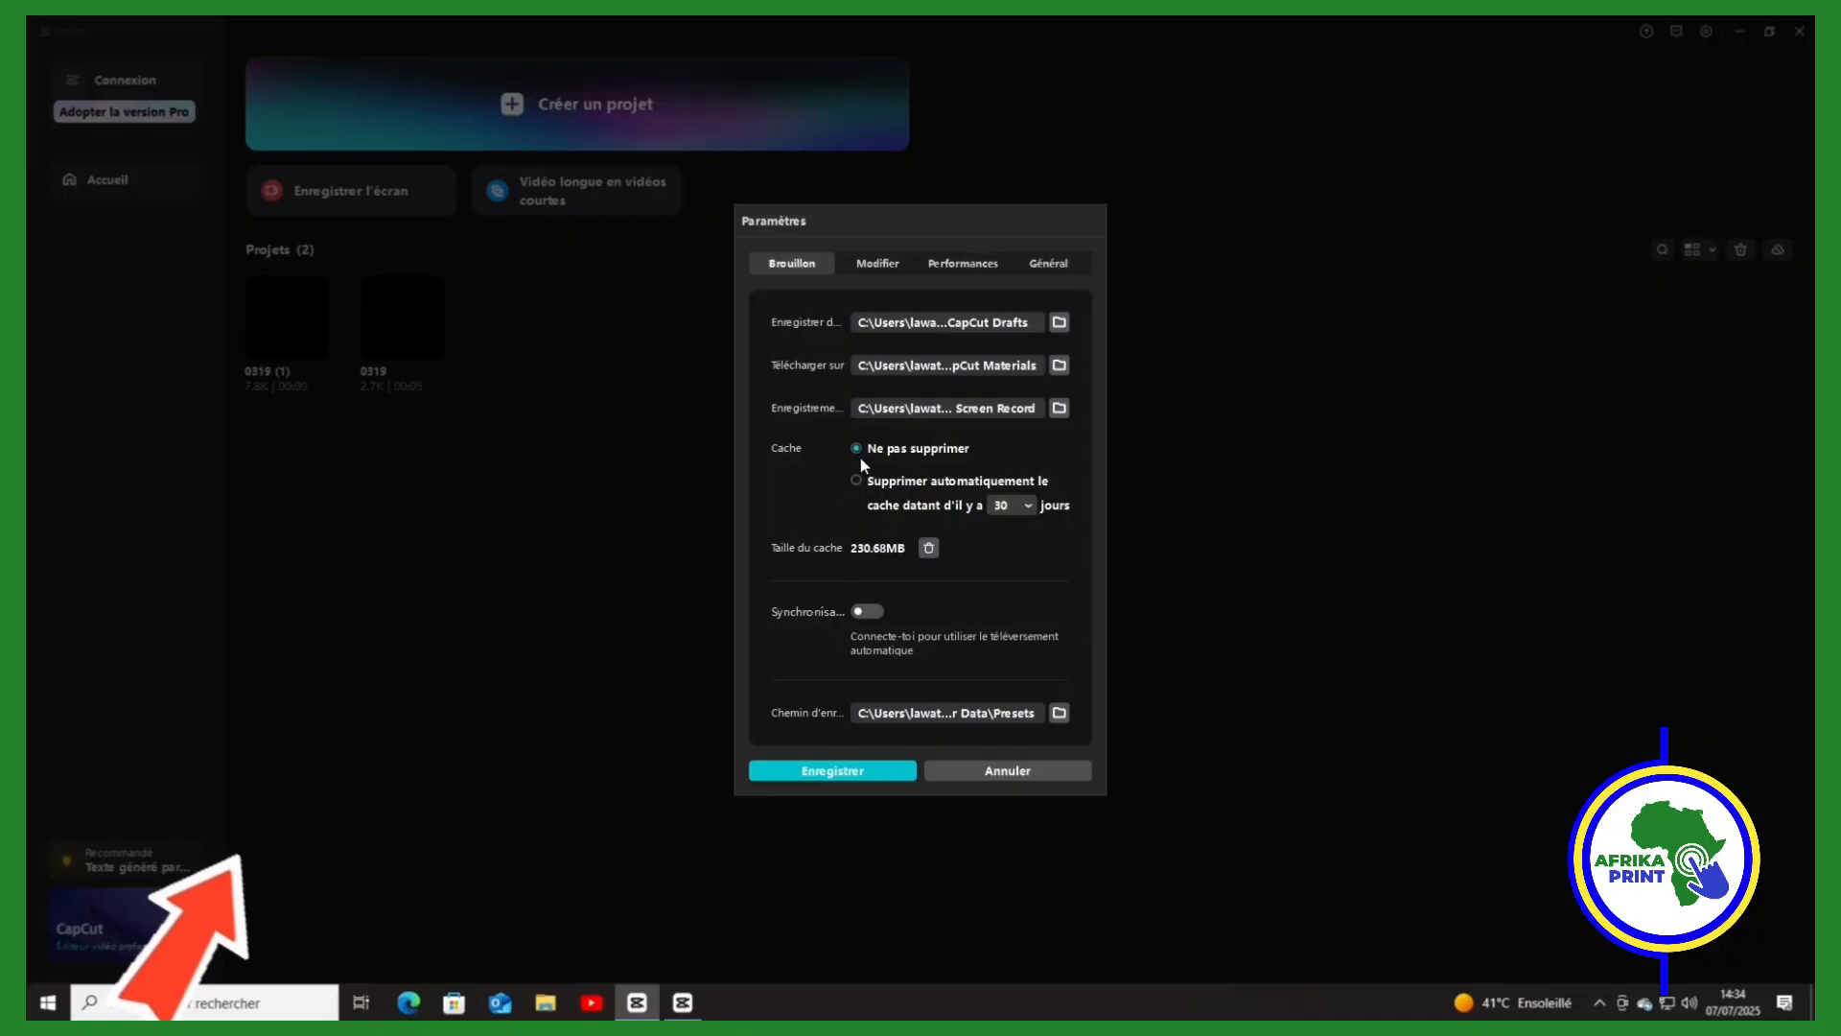
{"action": "left_click", "coordinate": [882, 773]}
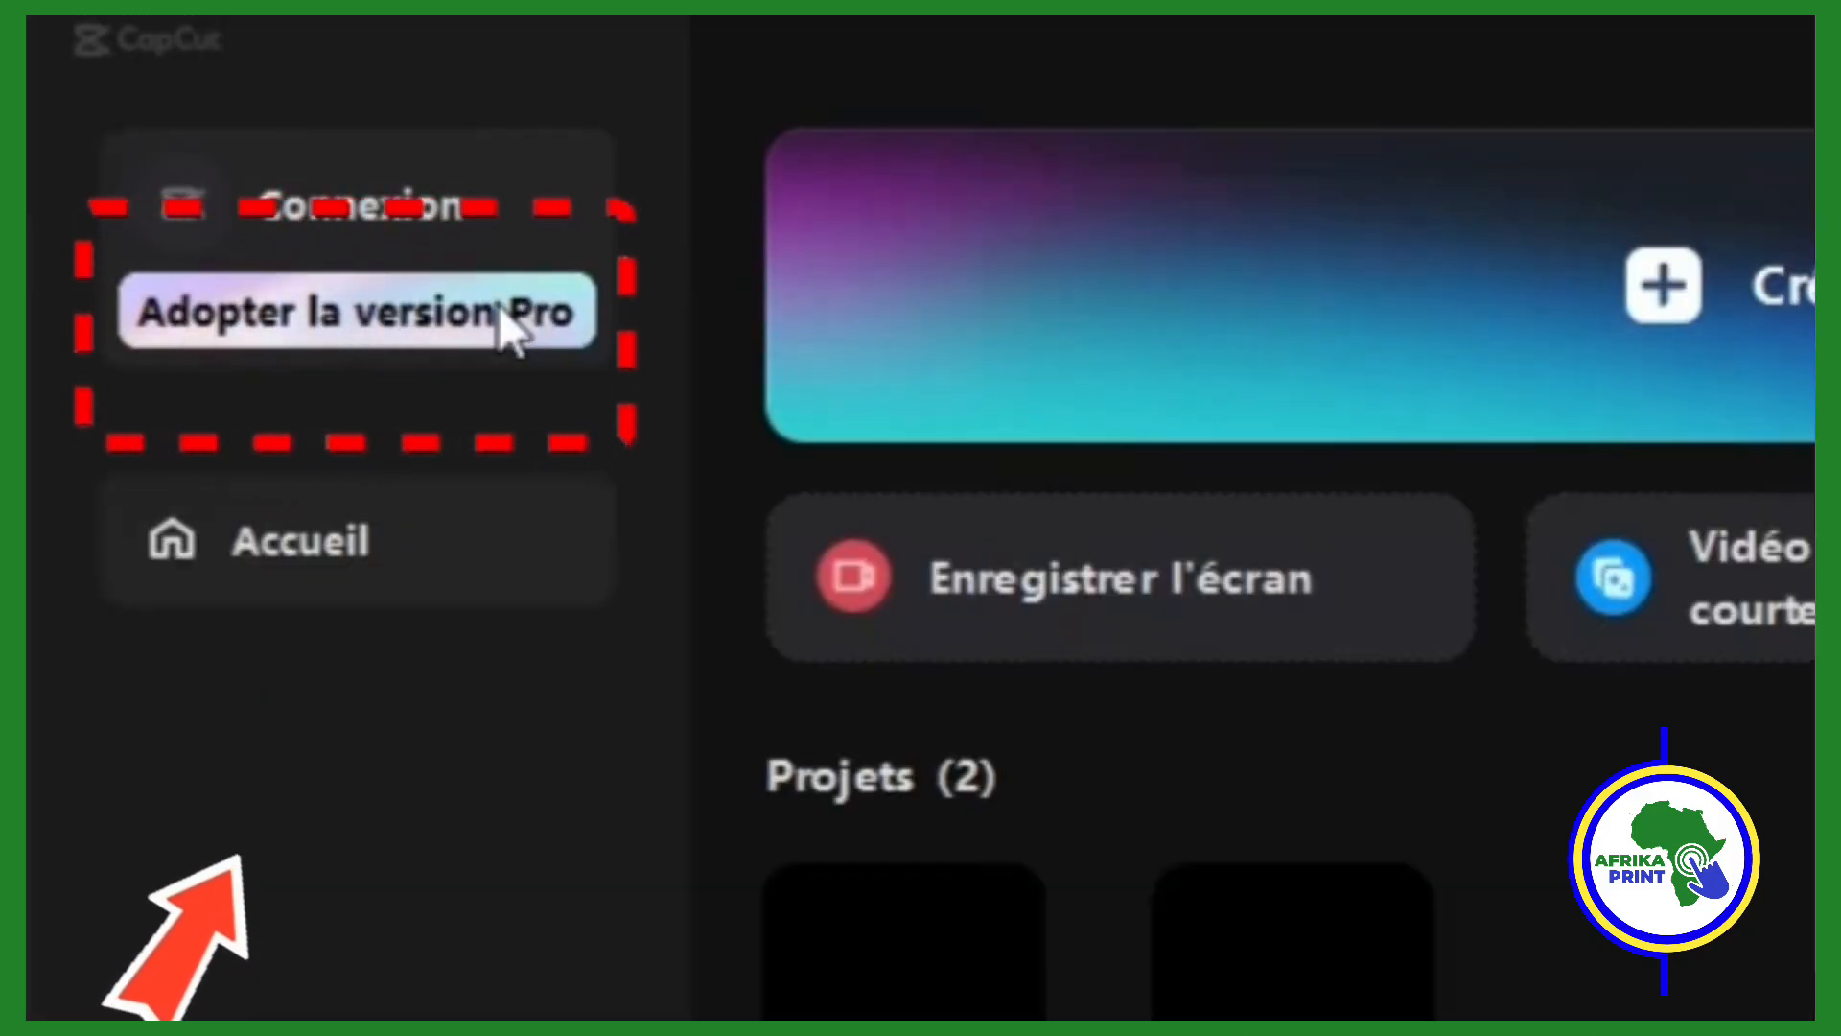
Step: View the sign-in options for adopting the Pro version, and close them without signing in
{"action": "left_click", "coordinate": [523, 305]}
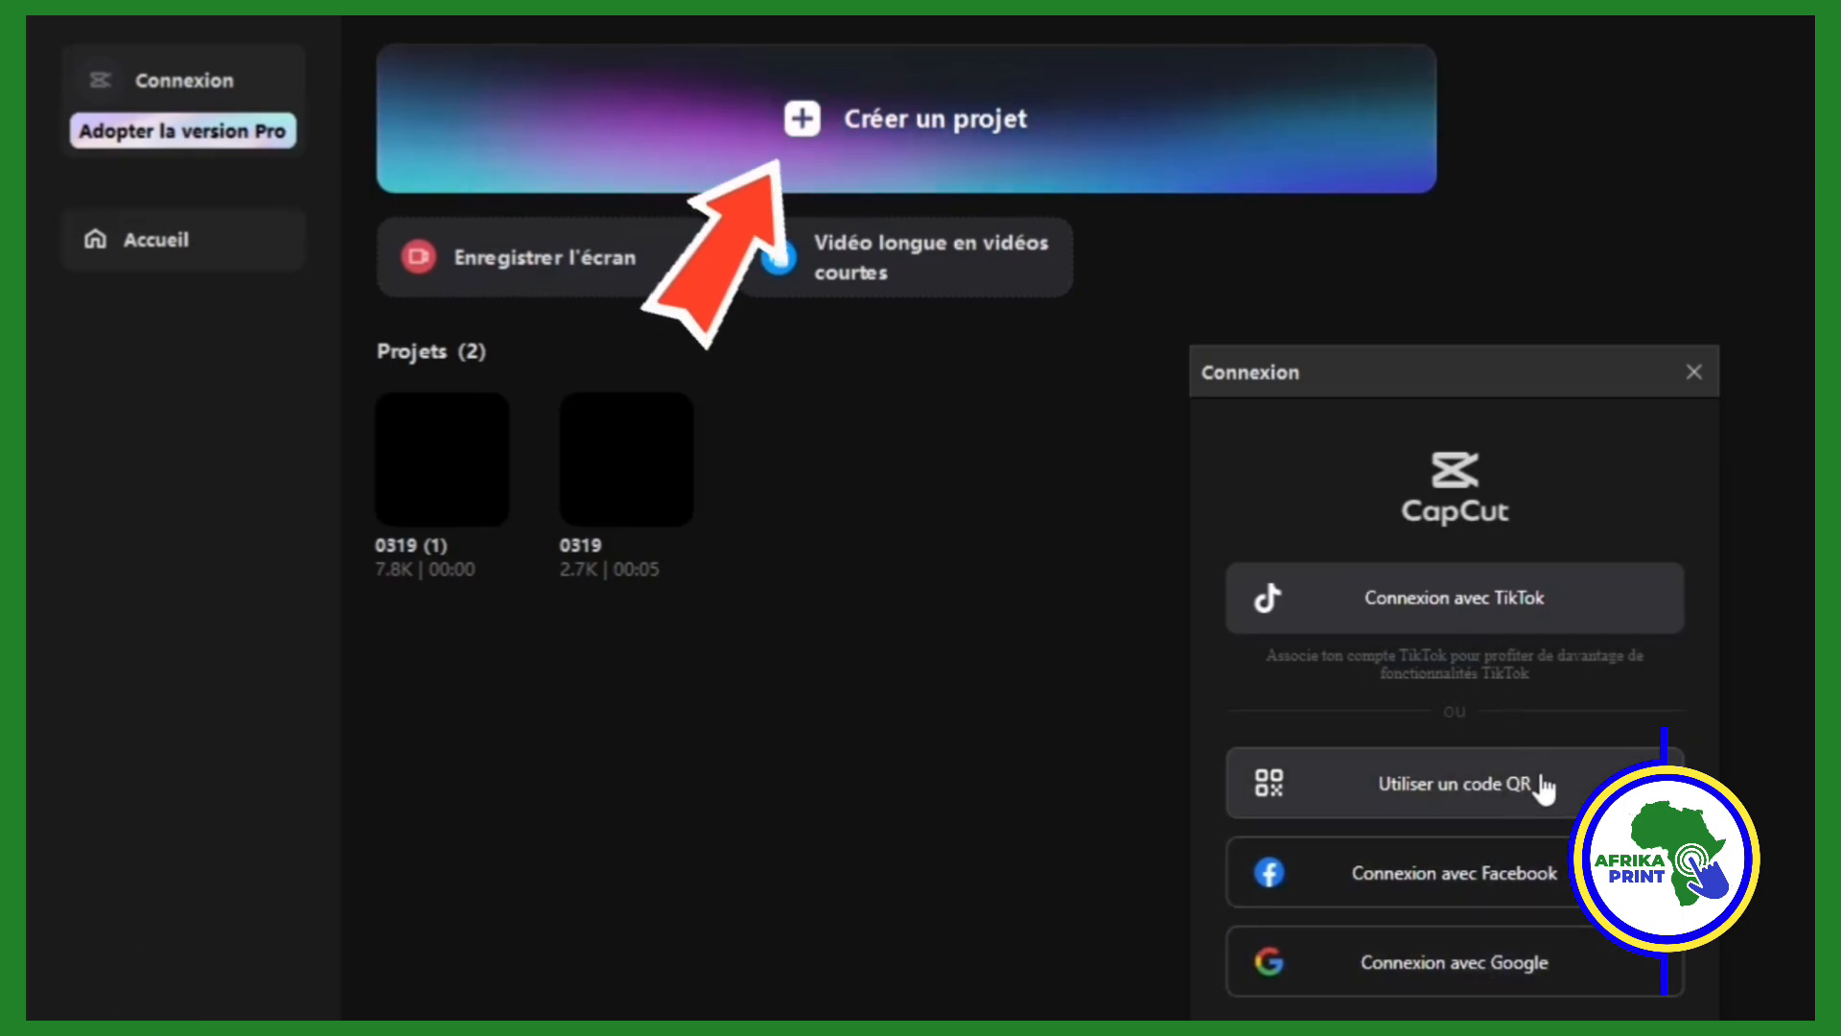
{"action": "left_click", "coordinate": [1694, 371]}
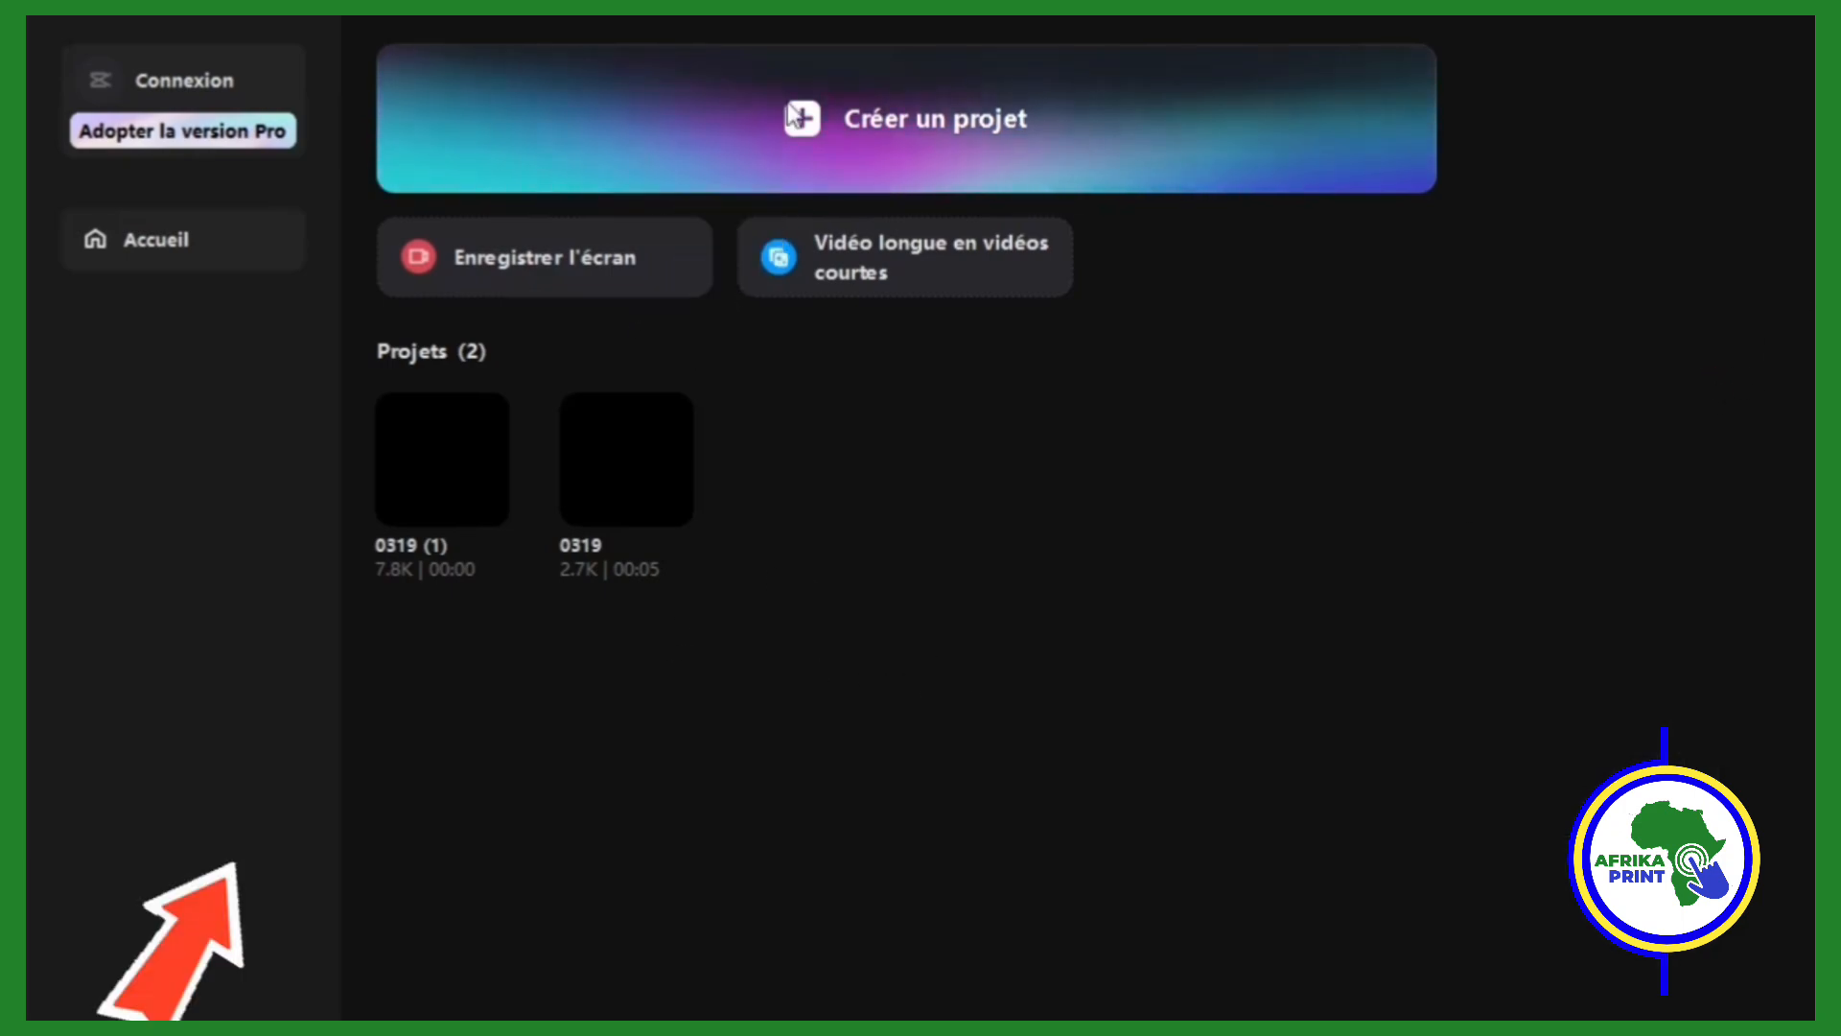
Step: Create a new project and start importing media files into it
{"action": "left_click", "coordinate": [870, 111]}
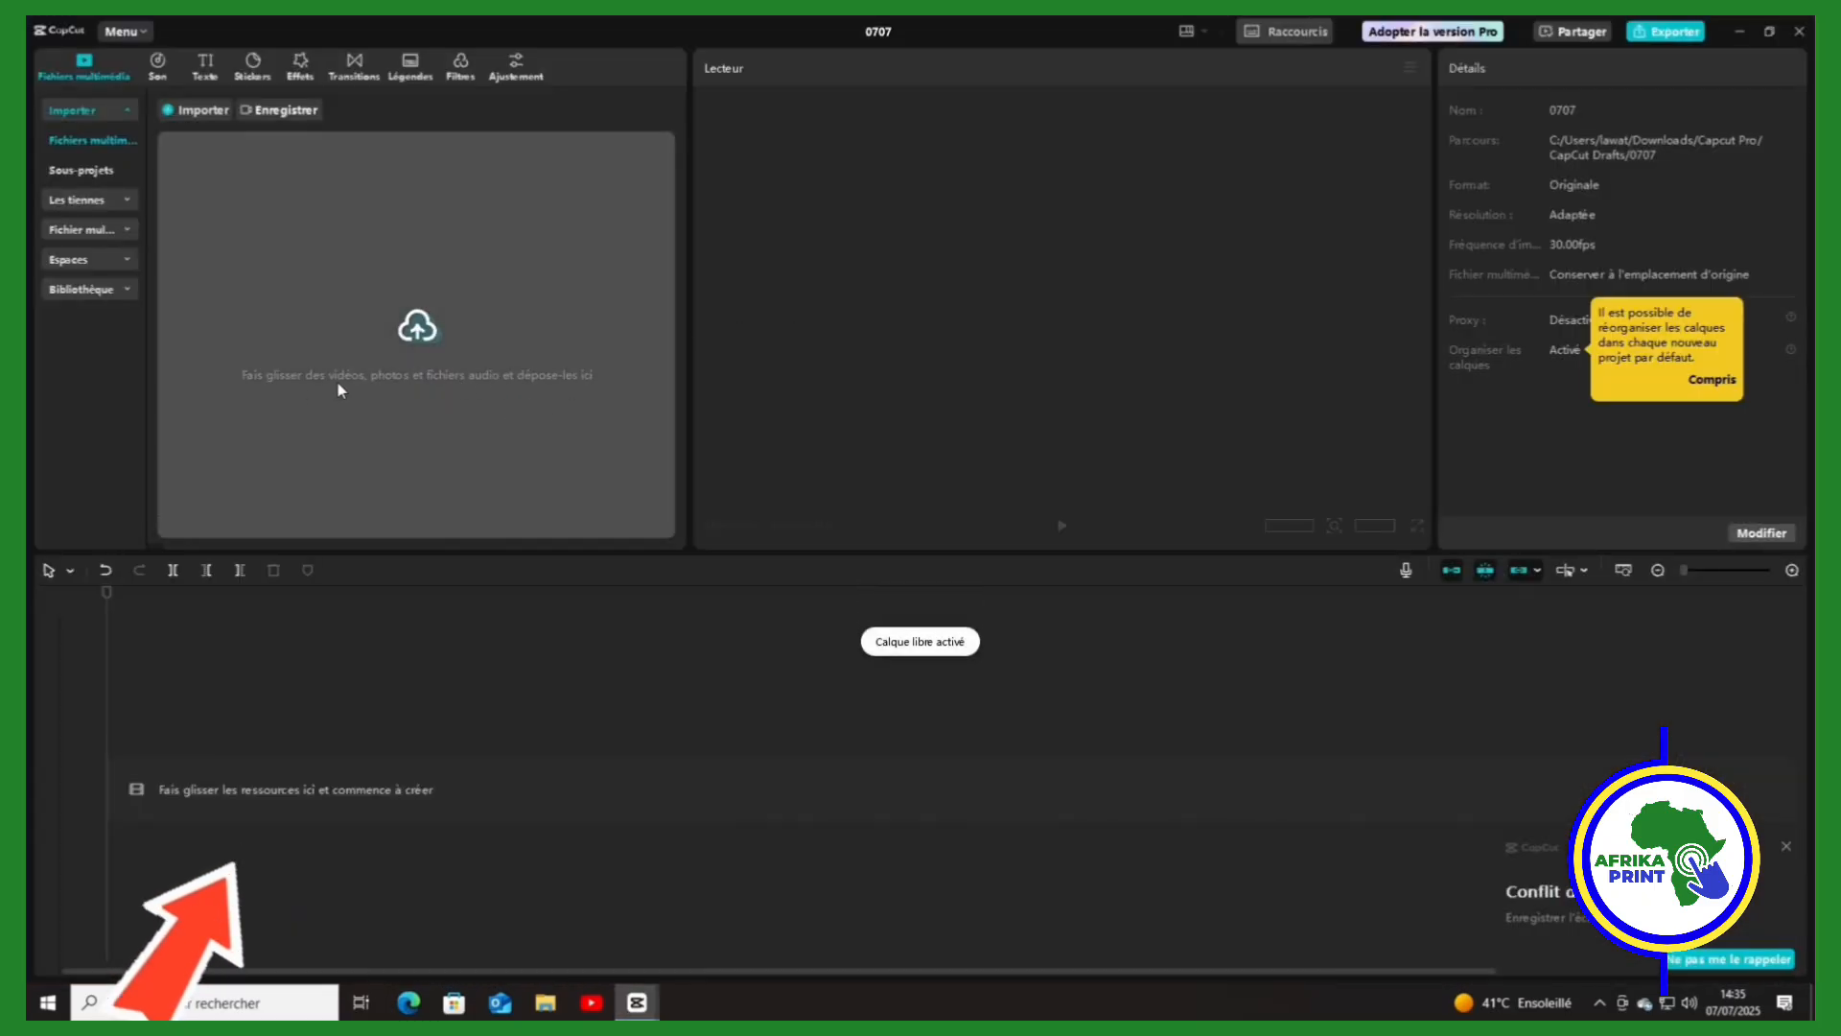
{"action": "left_click", "coordinate": [362, 379]}
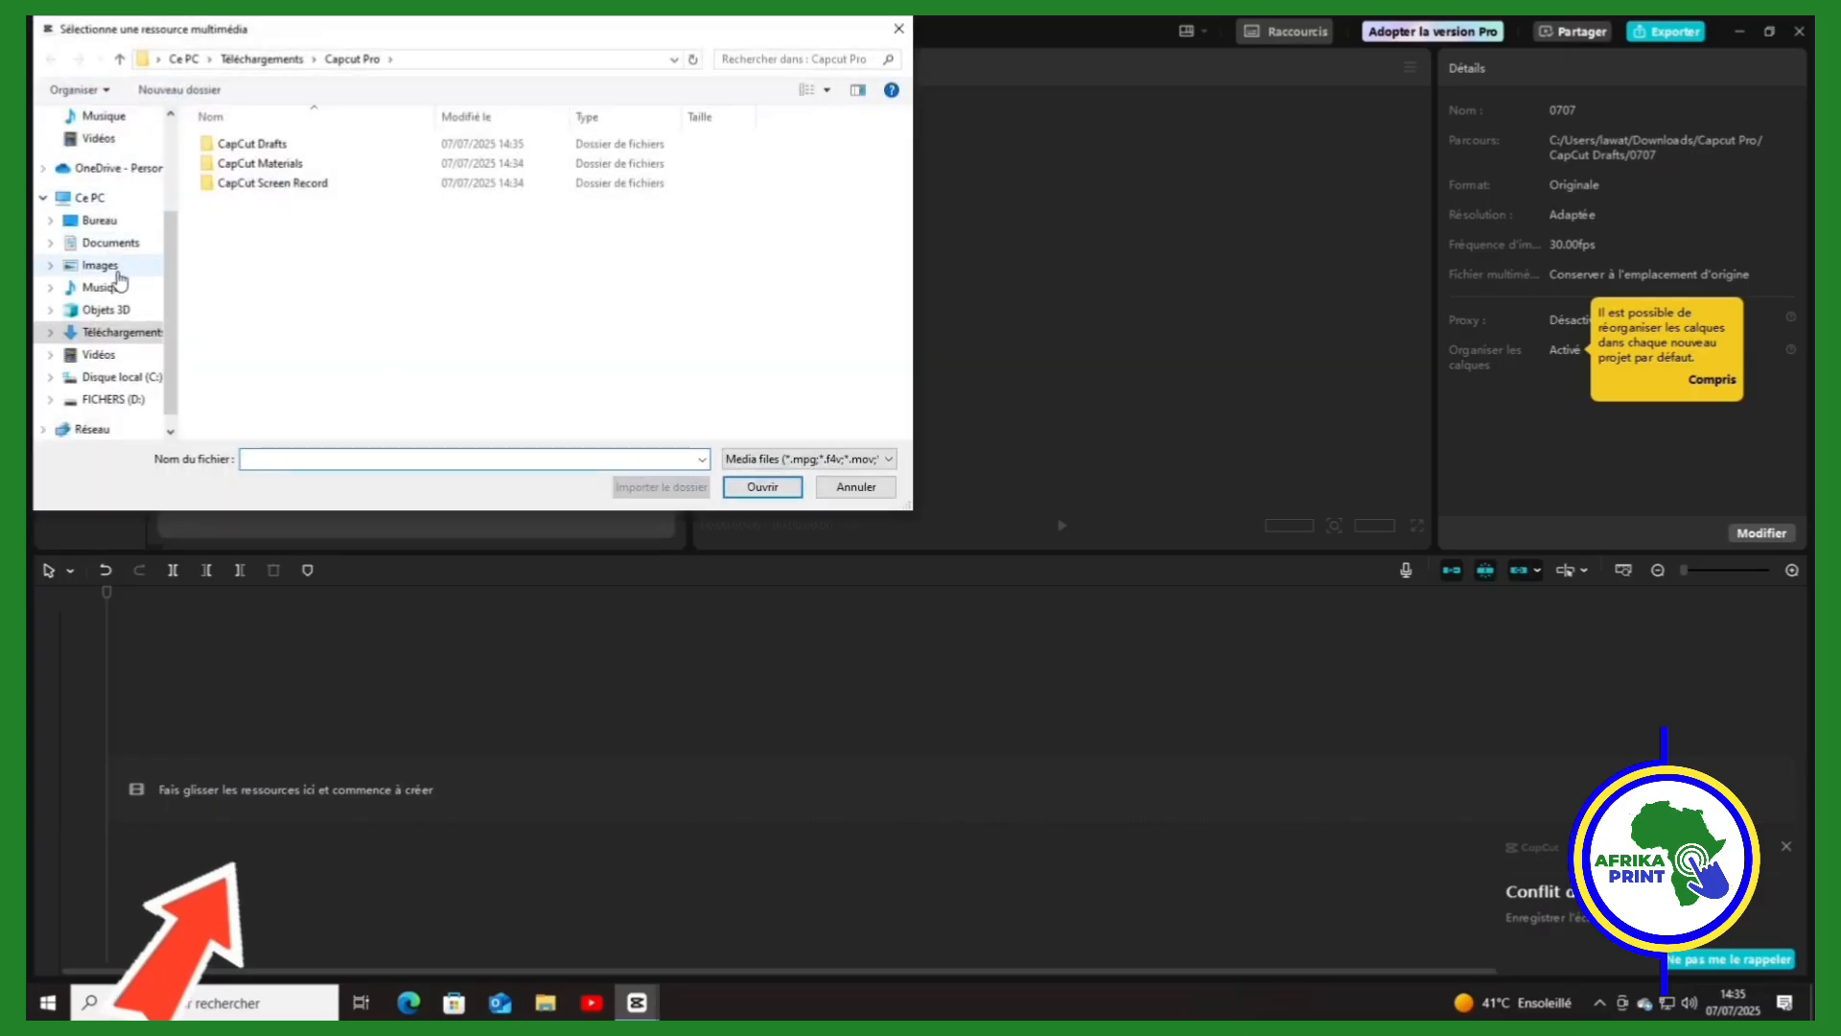
{"action": "scroll", "coordinate": [120, 287], "scroll_direction": "down", "scroll_amount": 1}
{"action": "left_click", "coordinate": [121, 309]}
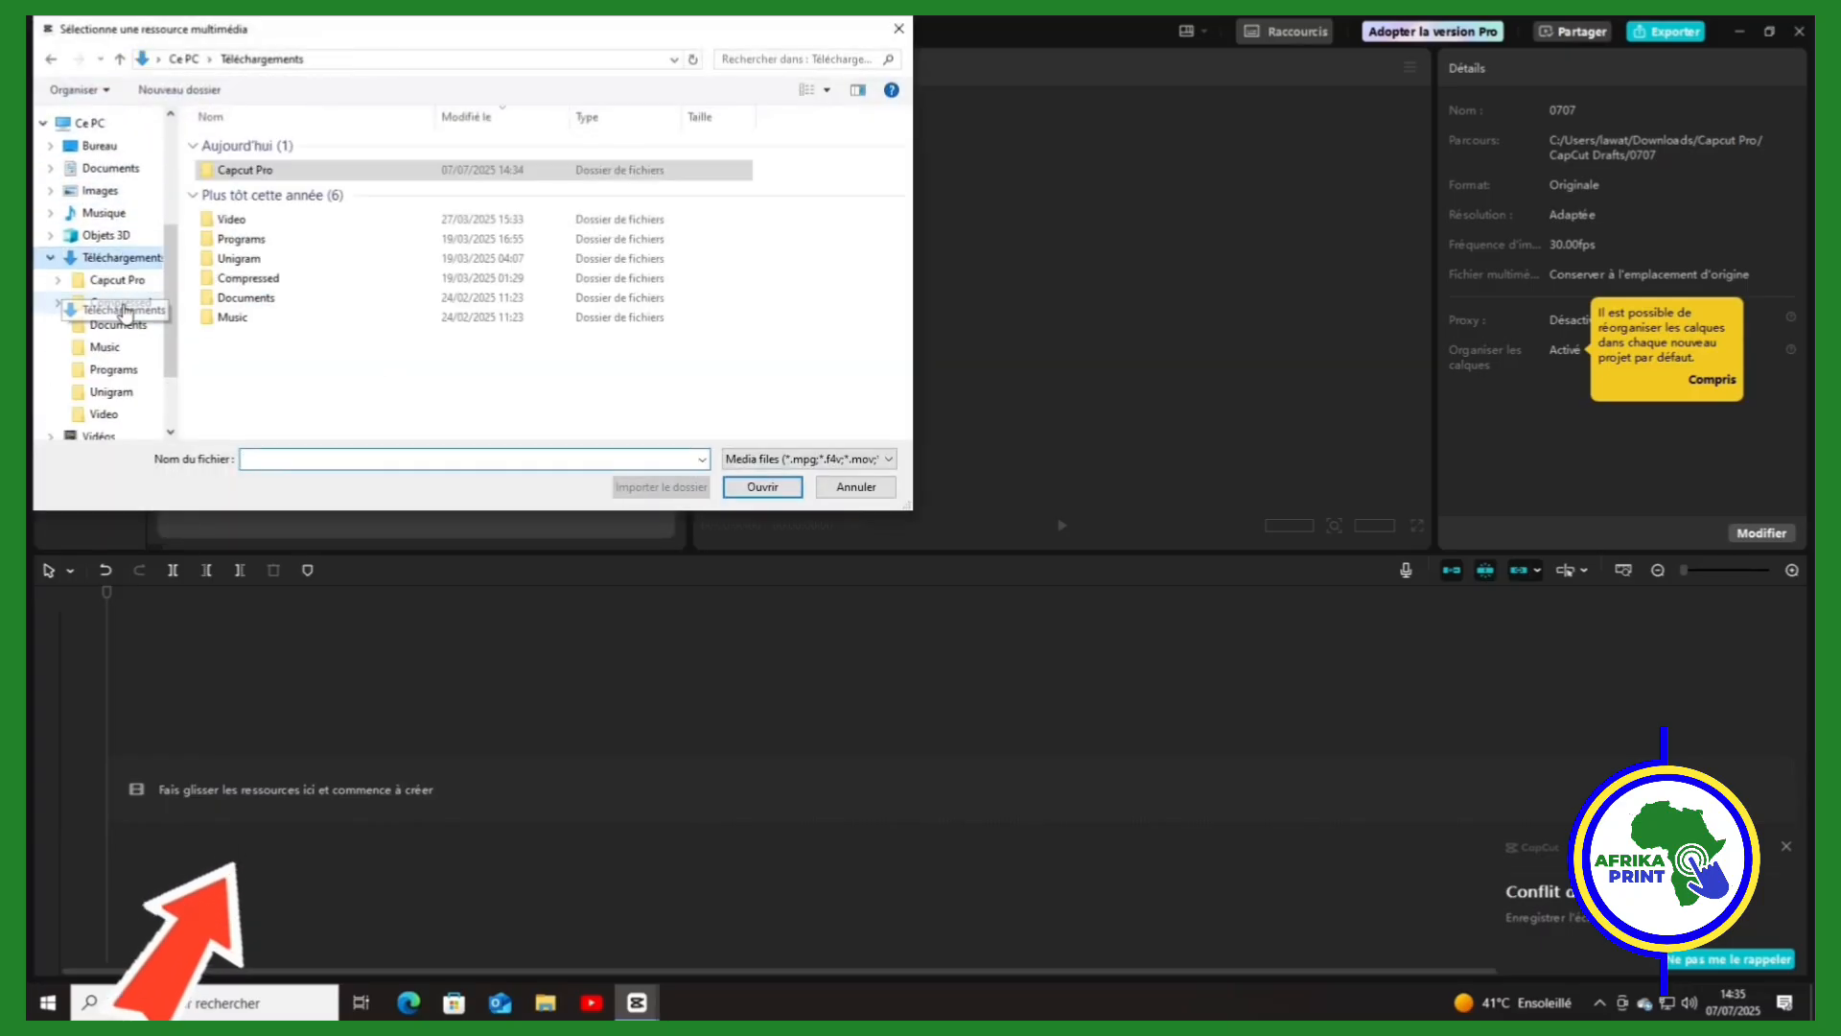
{"action": "double_click", "coordinate": [237, 242]}
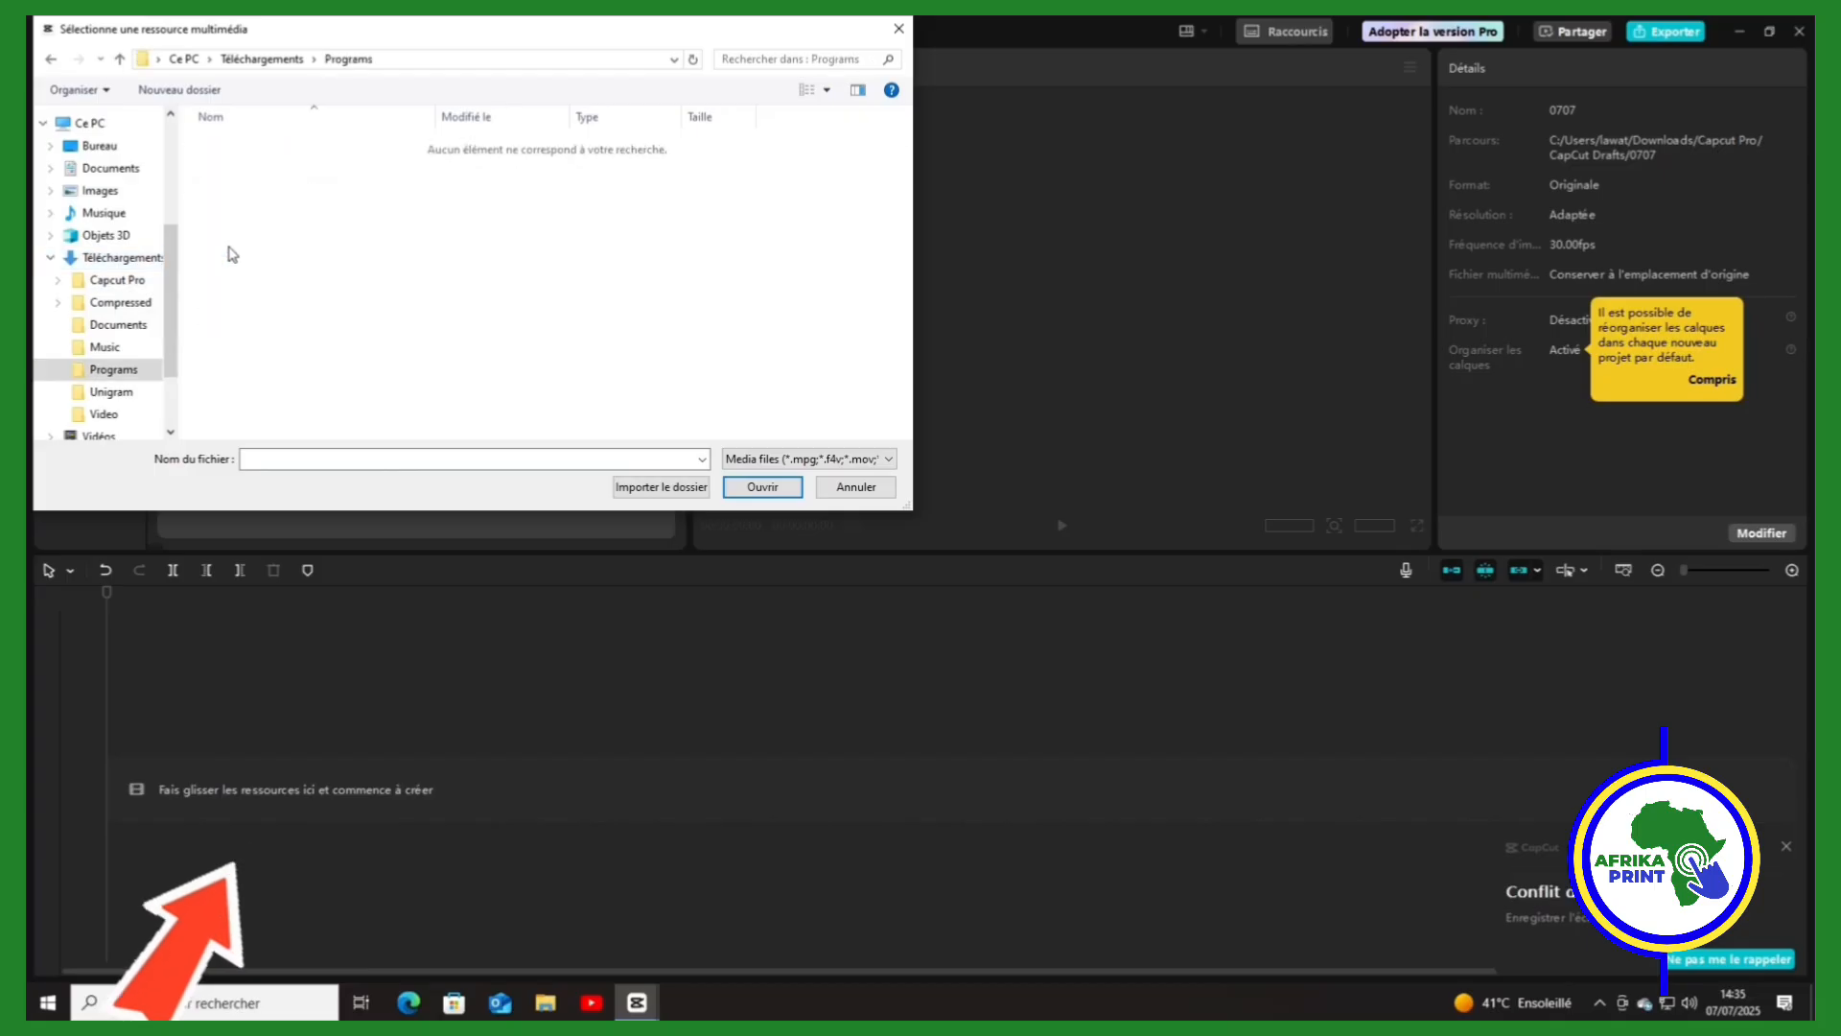
{"action": "left_click", "coordinate": [50, 59]}
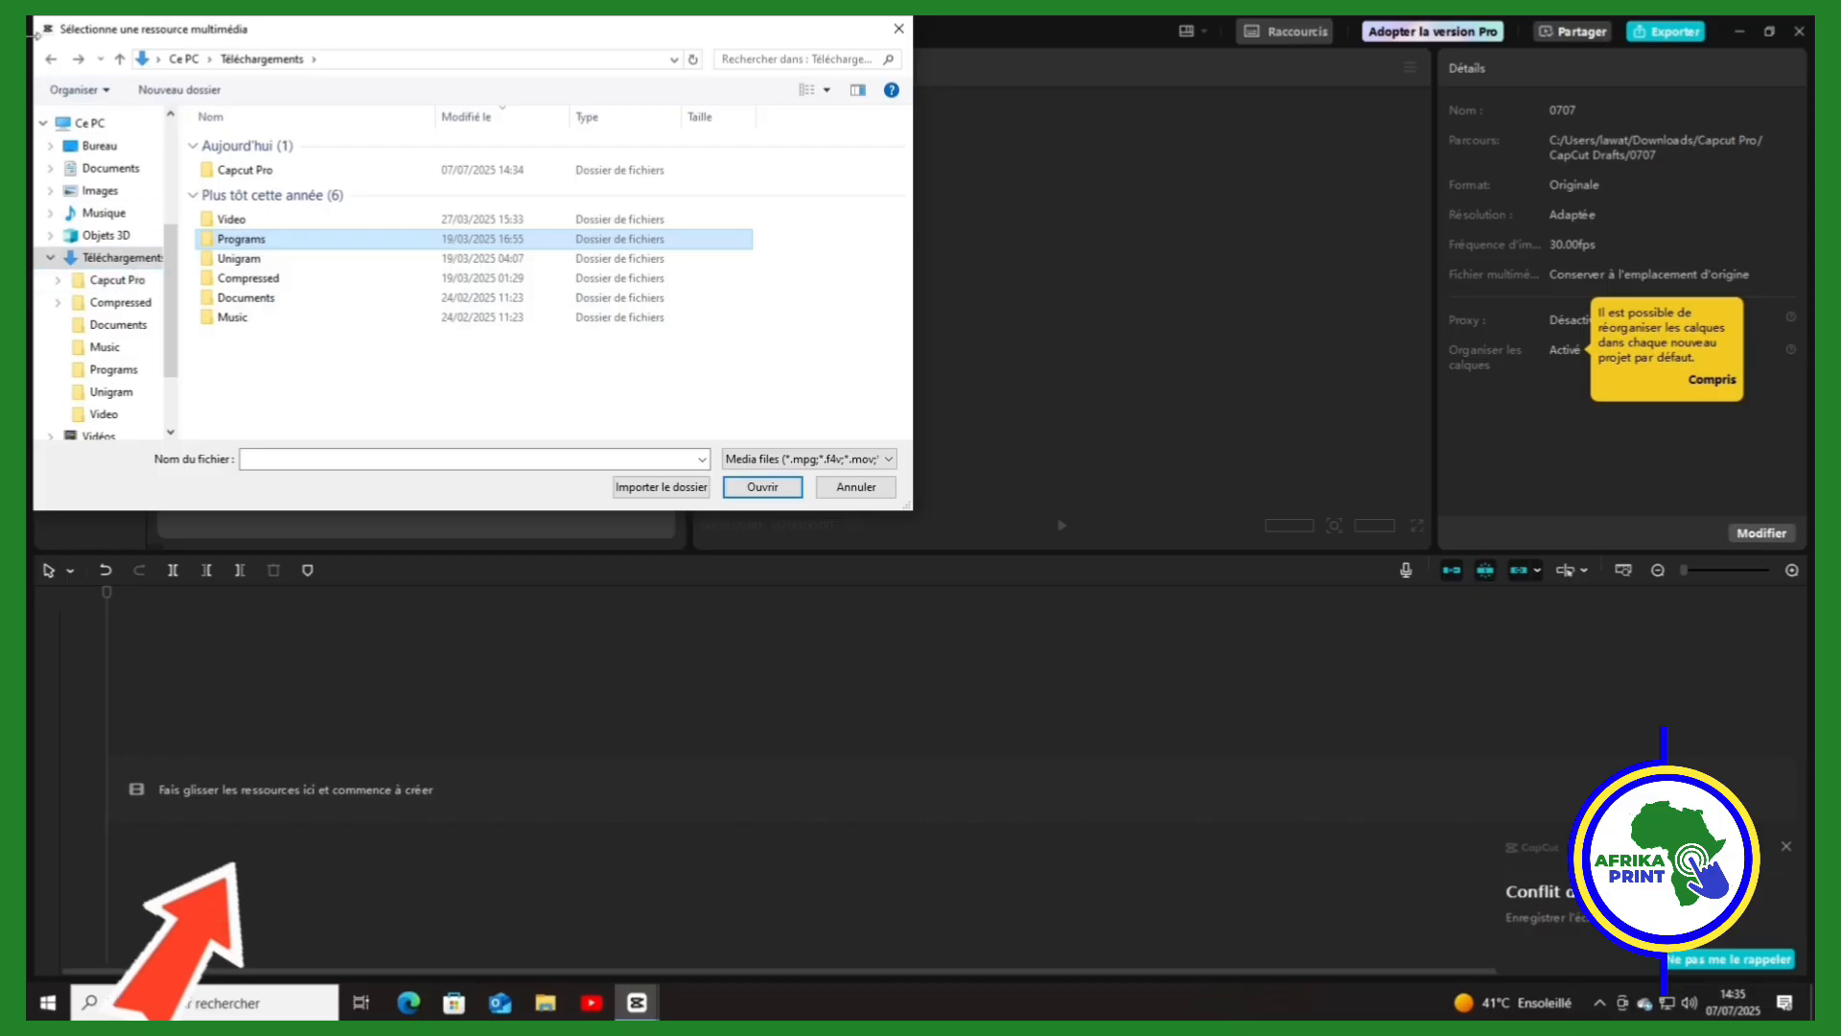
{"action": "left_click", "coordinate": [117, 279]}
{"action": "scroll", "coordinate": [105, 317], "scroll_direction": "down", "scroll_amount": 2}
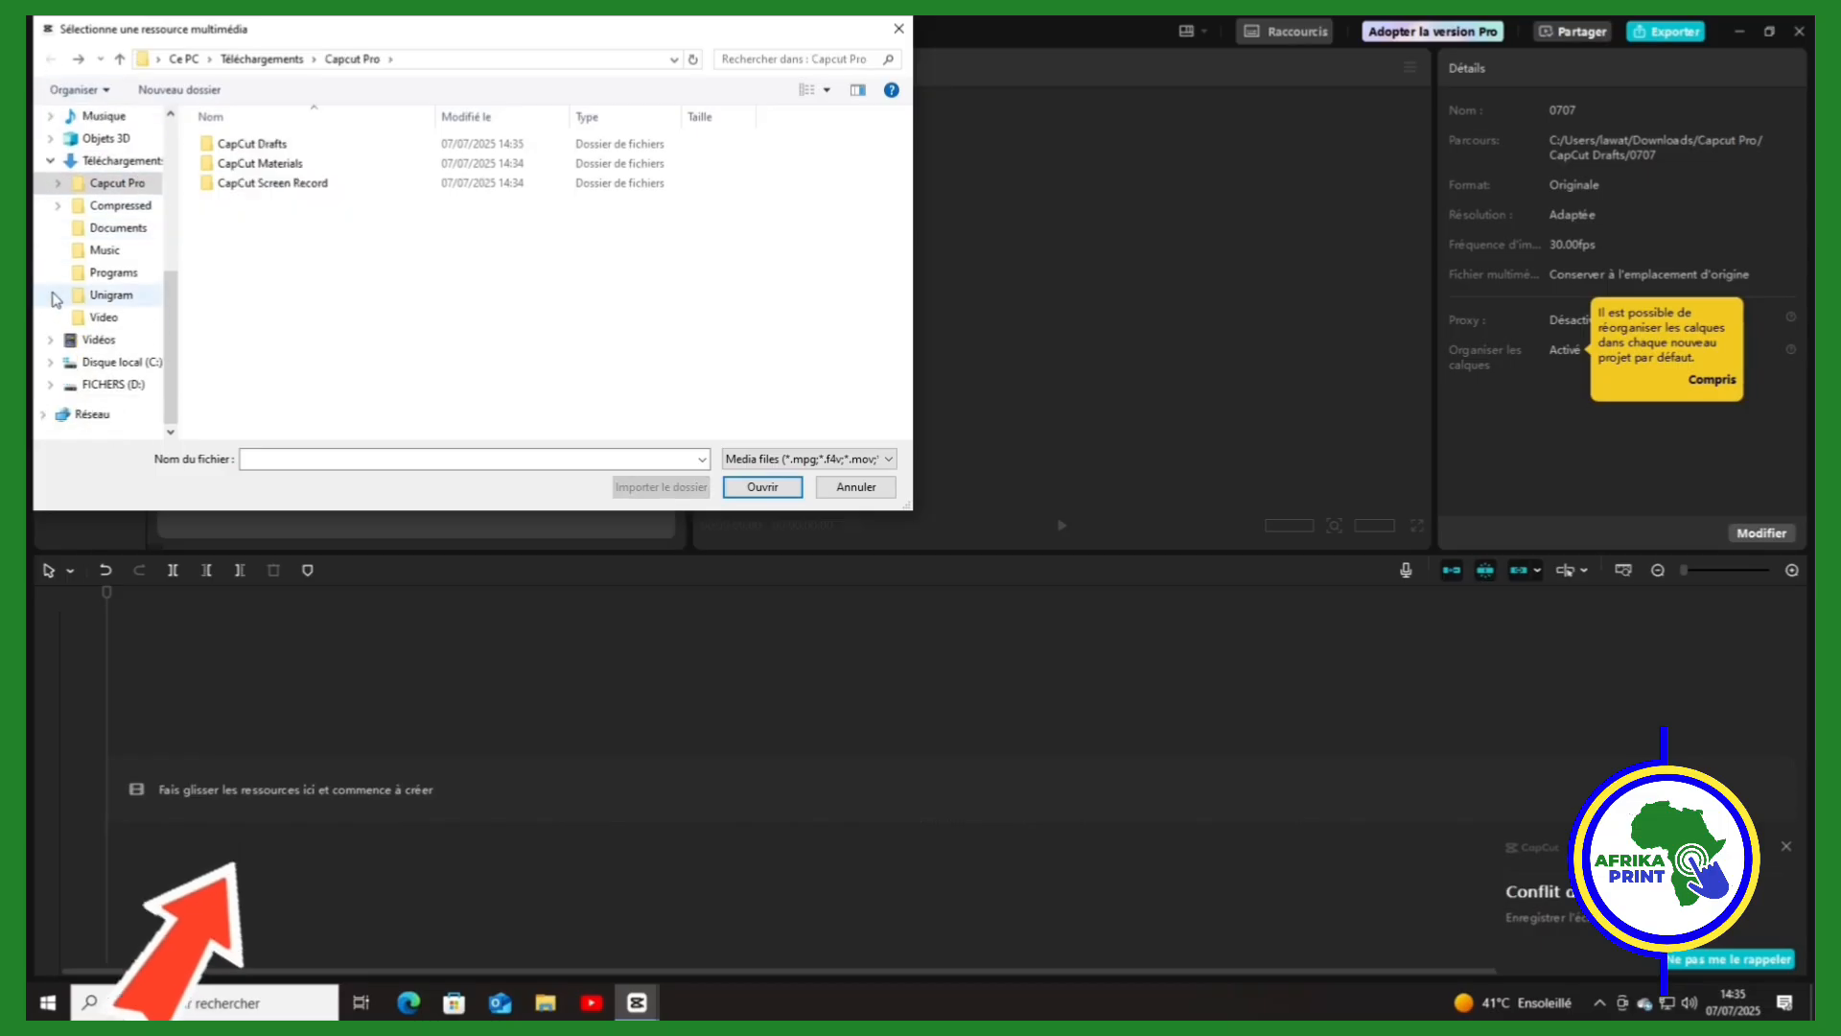
Step: Import the image 20230722_183450_transcpr from the IMAGES folder on drive FICHERS (D:)
{"action": "left_click", "coordinate": [114, 385]}
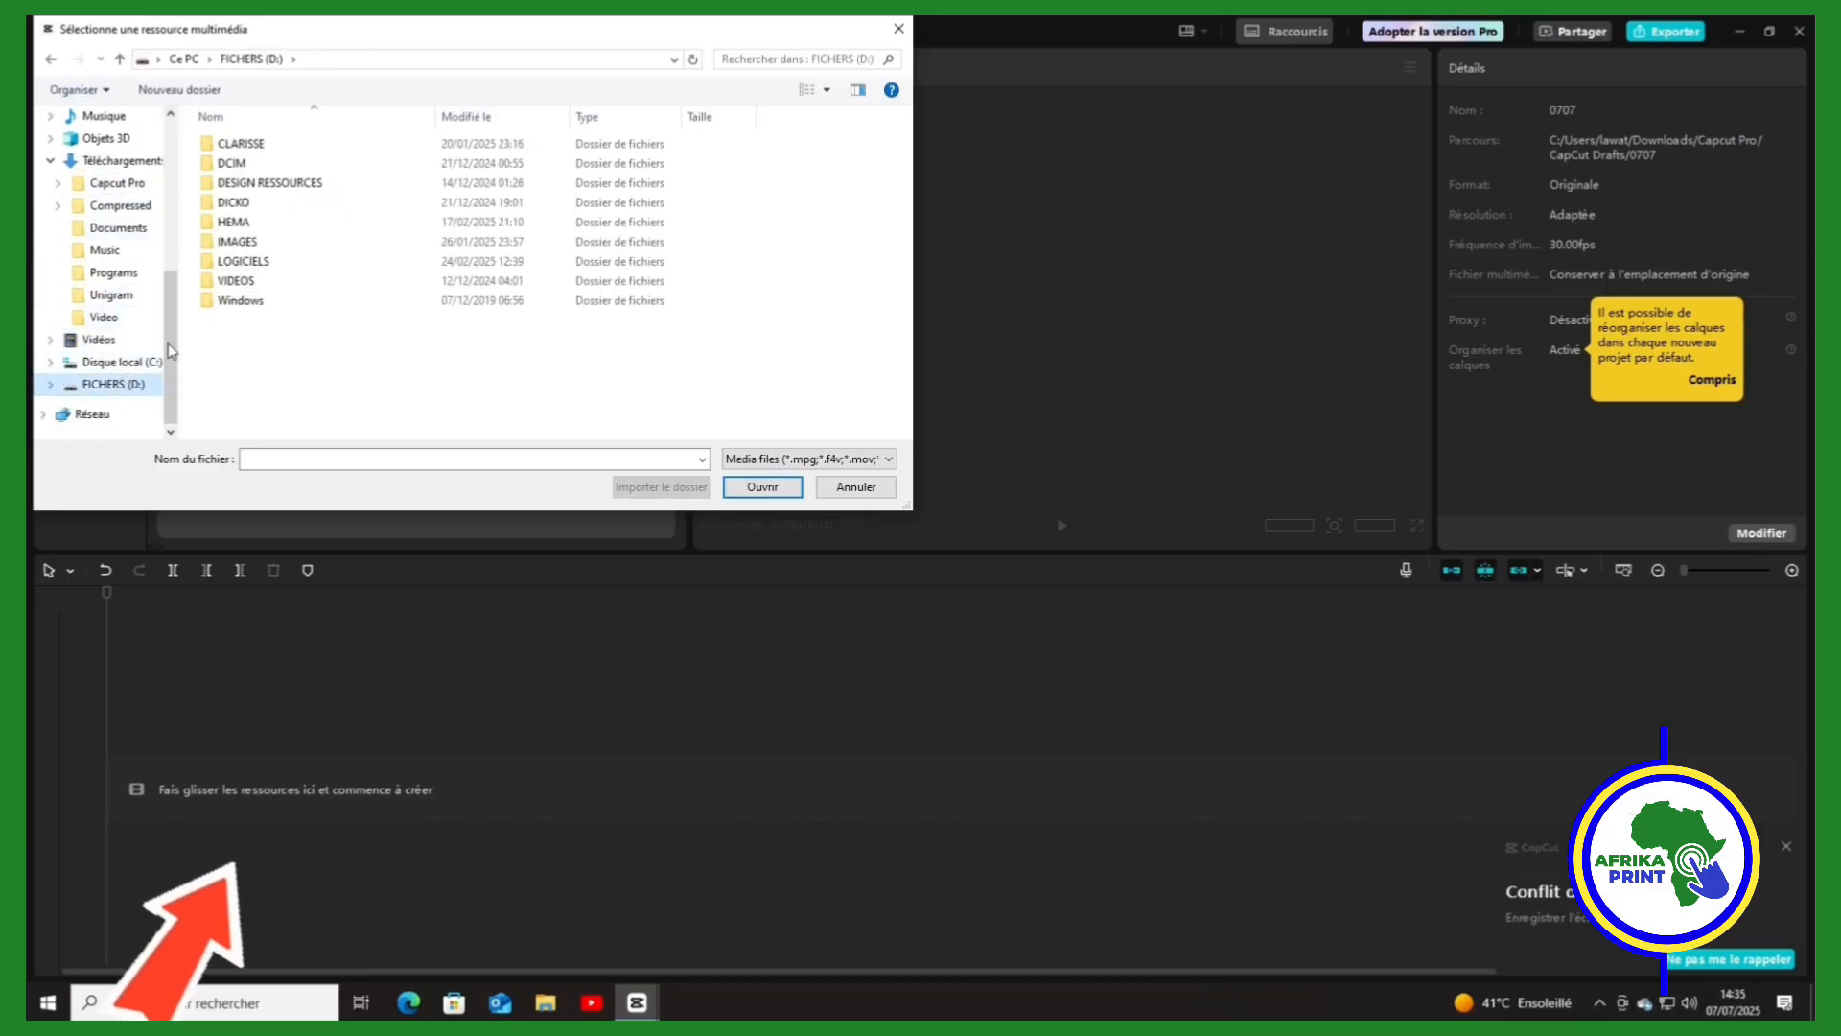
{"action": "double_click", "coordinate": [273, 243]}
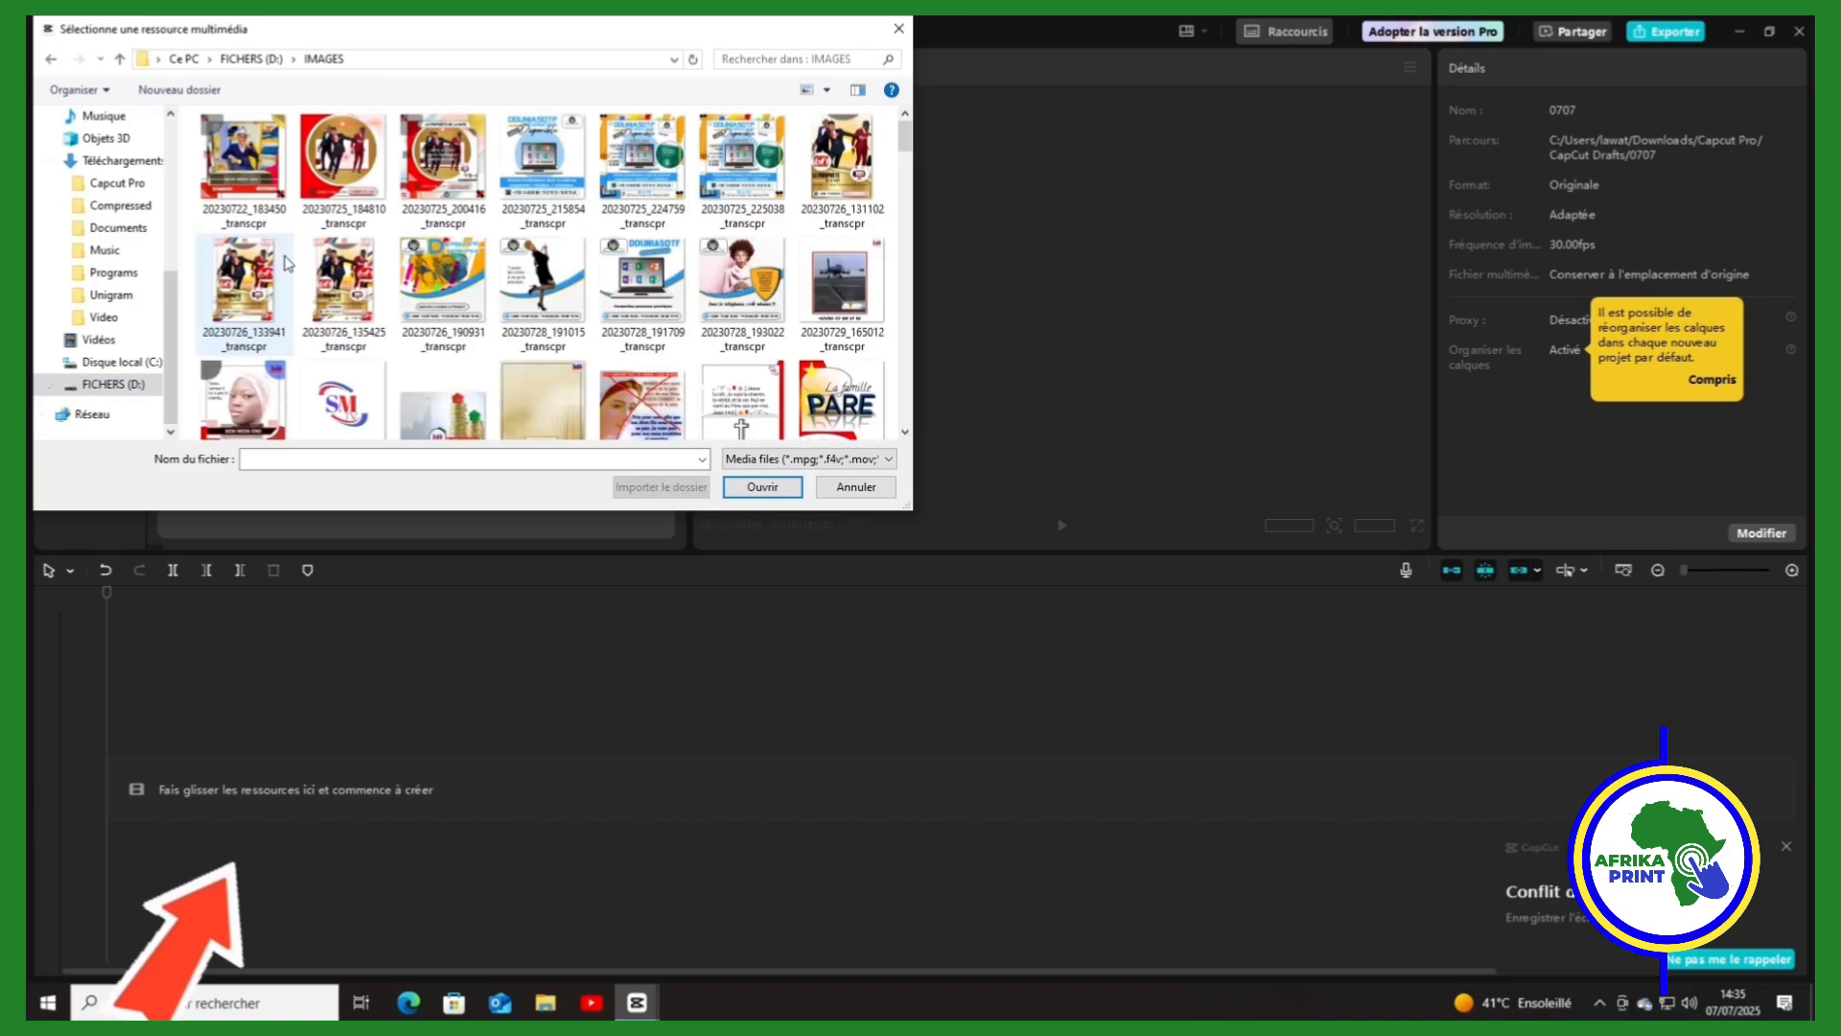
{"action": "scroll", "coordinate": [288, 264], "scroll_direction": "down", "scroll_amount": 5}
{"action": "scroll", "coordinate": [292, 257], "scroll_direction": "up", "scroll_amount": 5}
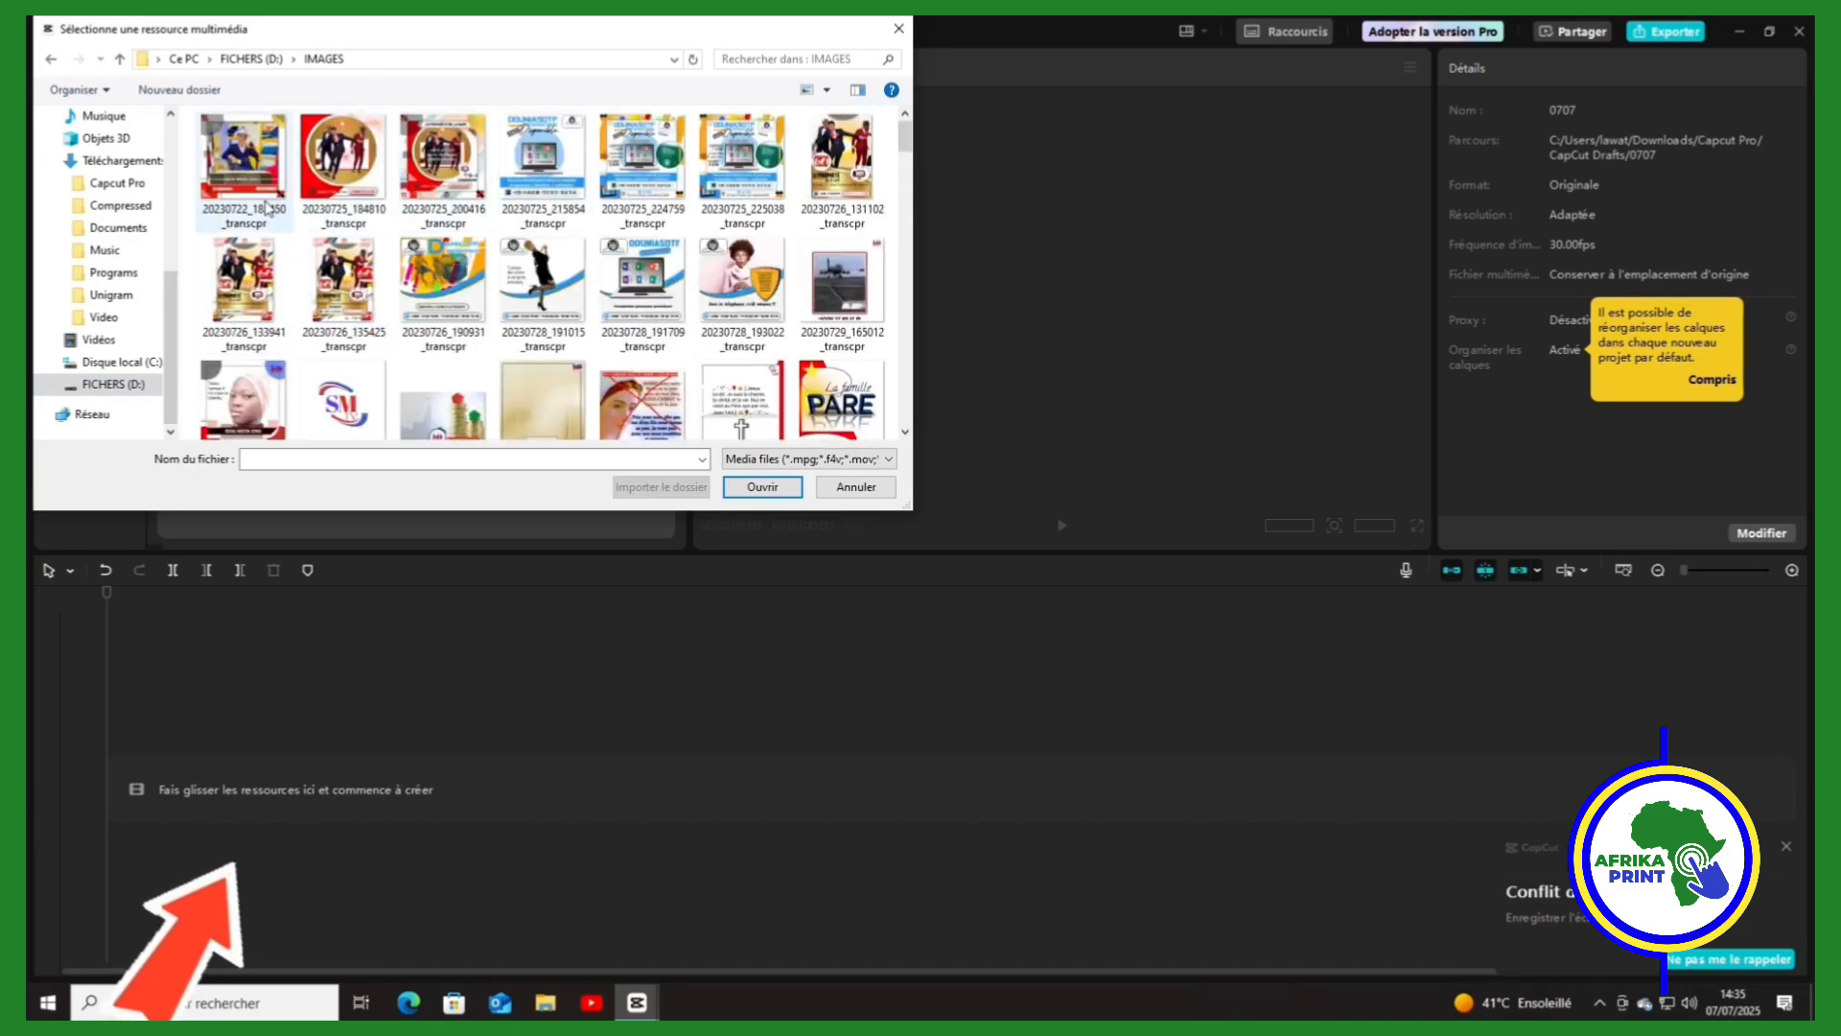
{"action": "scroll", "coordinate": [230, 177], "scroll_direction": "down", "scroll_amount": 1}
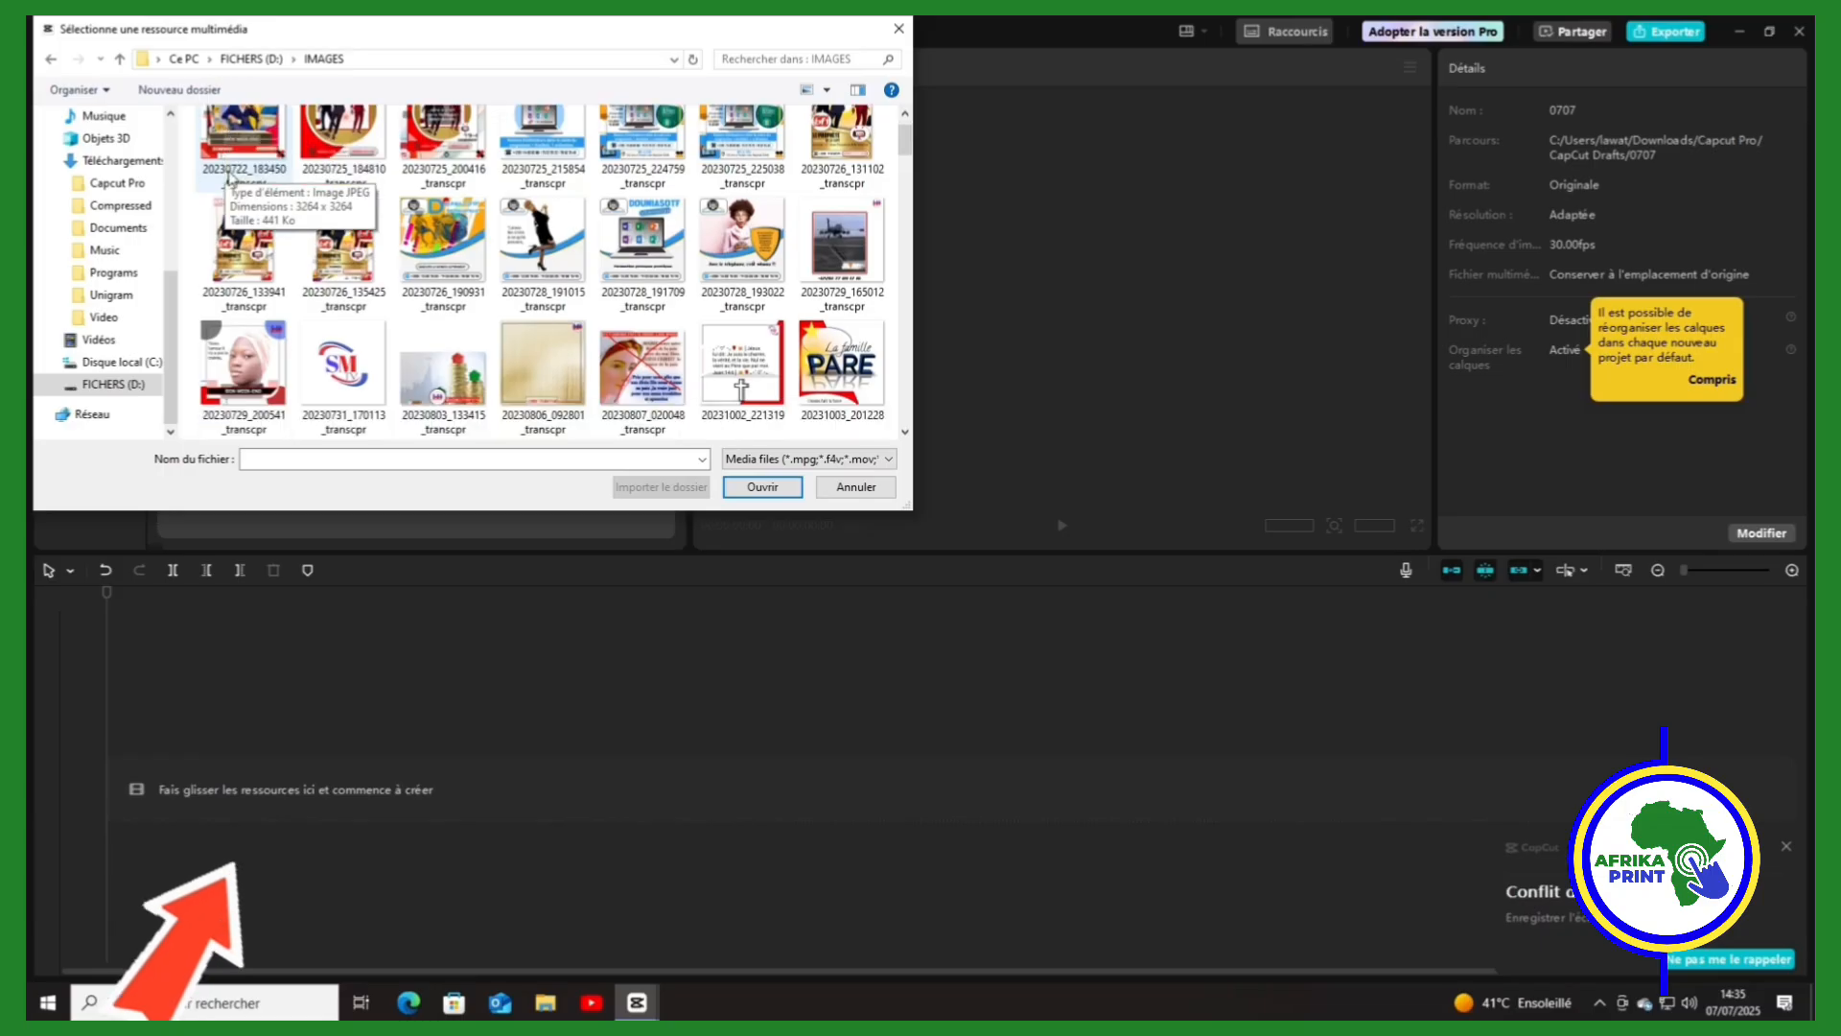
{"action": "double_click", "coordinate": [231, 168]}
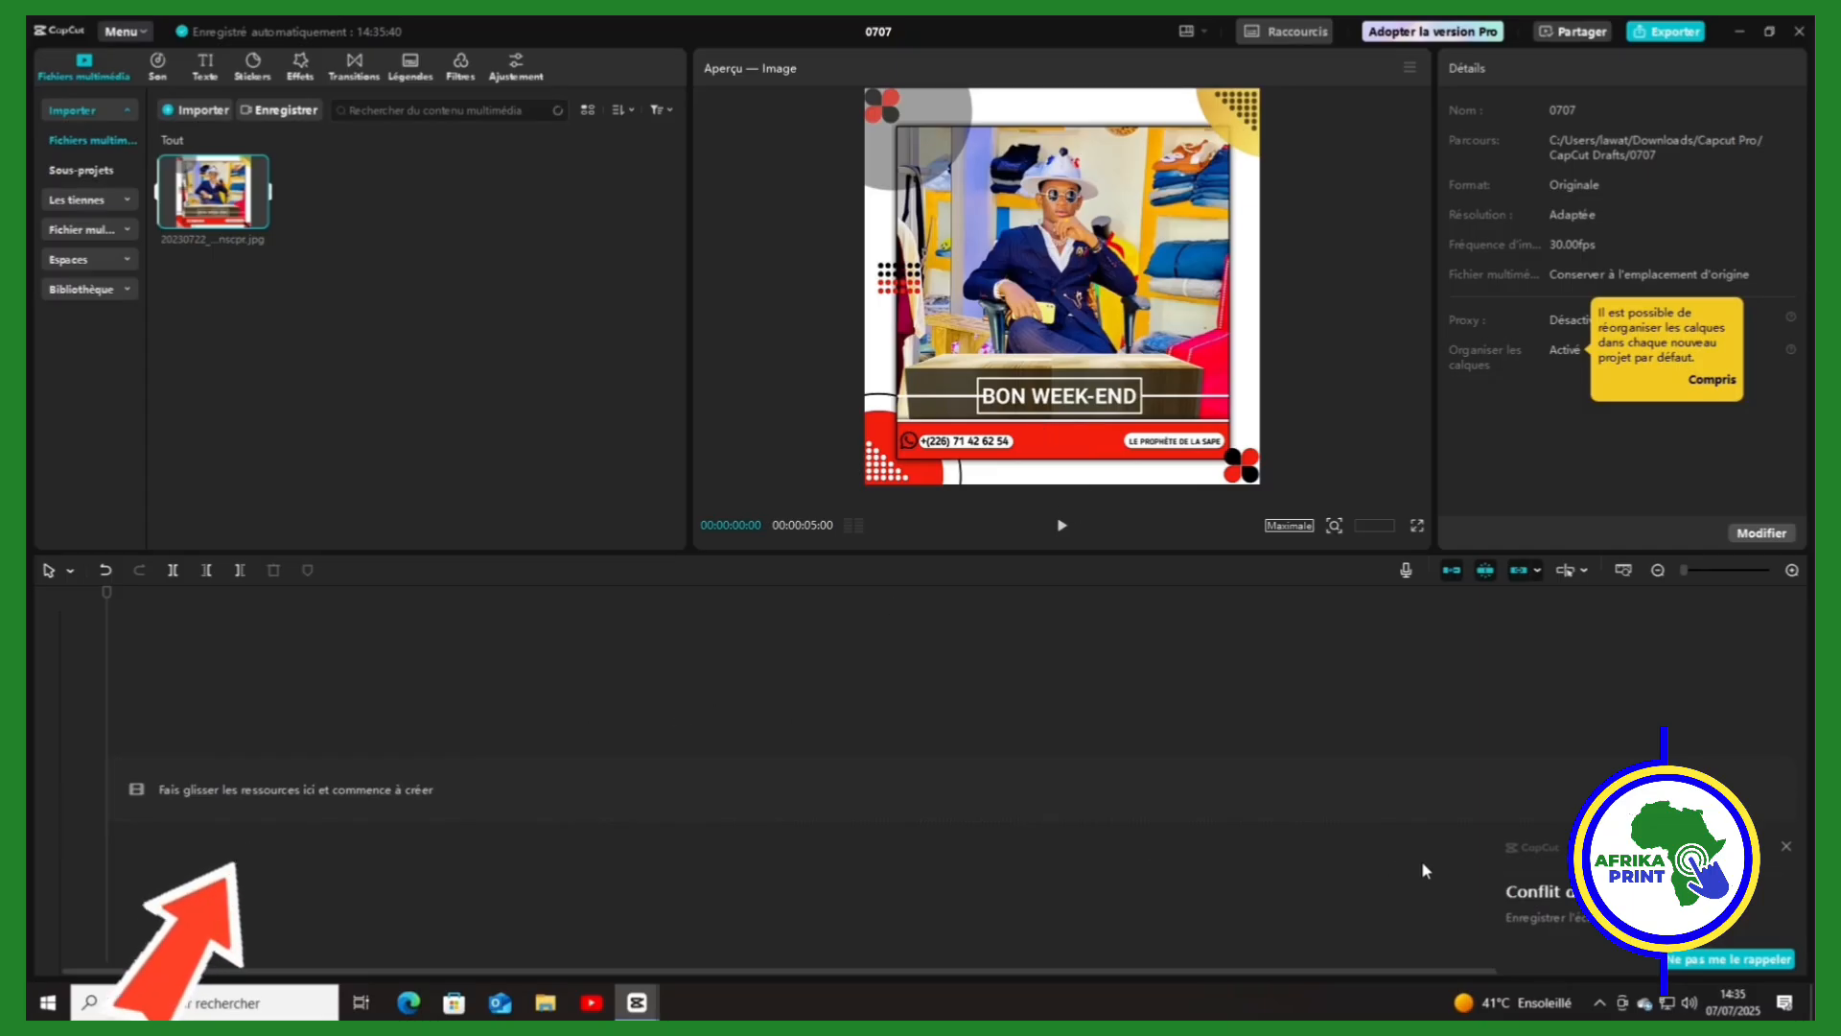
Step: Dismiss the layer-organising tip, and place the imported image on the timeline, split at 00:00:01:16
{"action": "left_click", "coordinate": [1712, 382]}
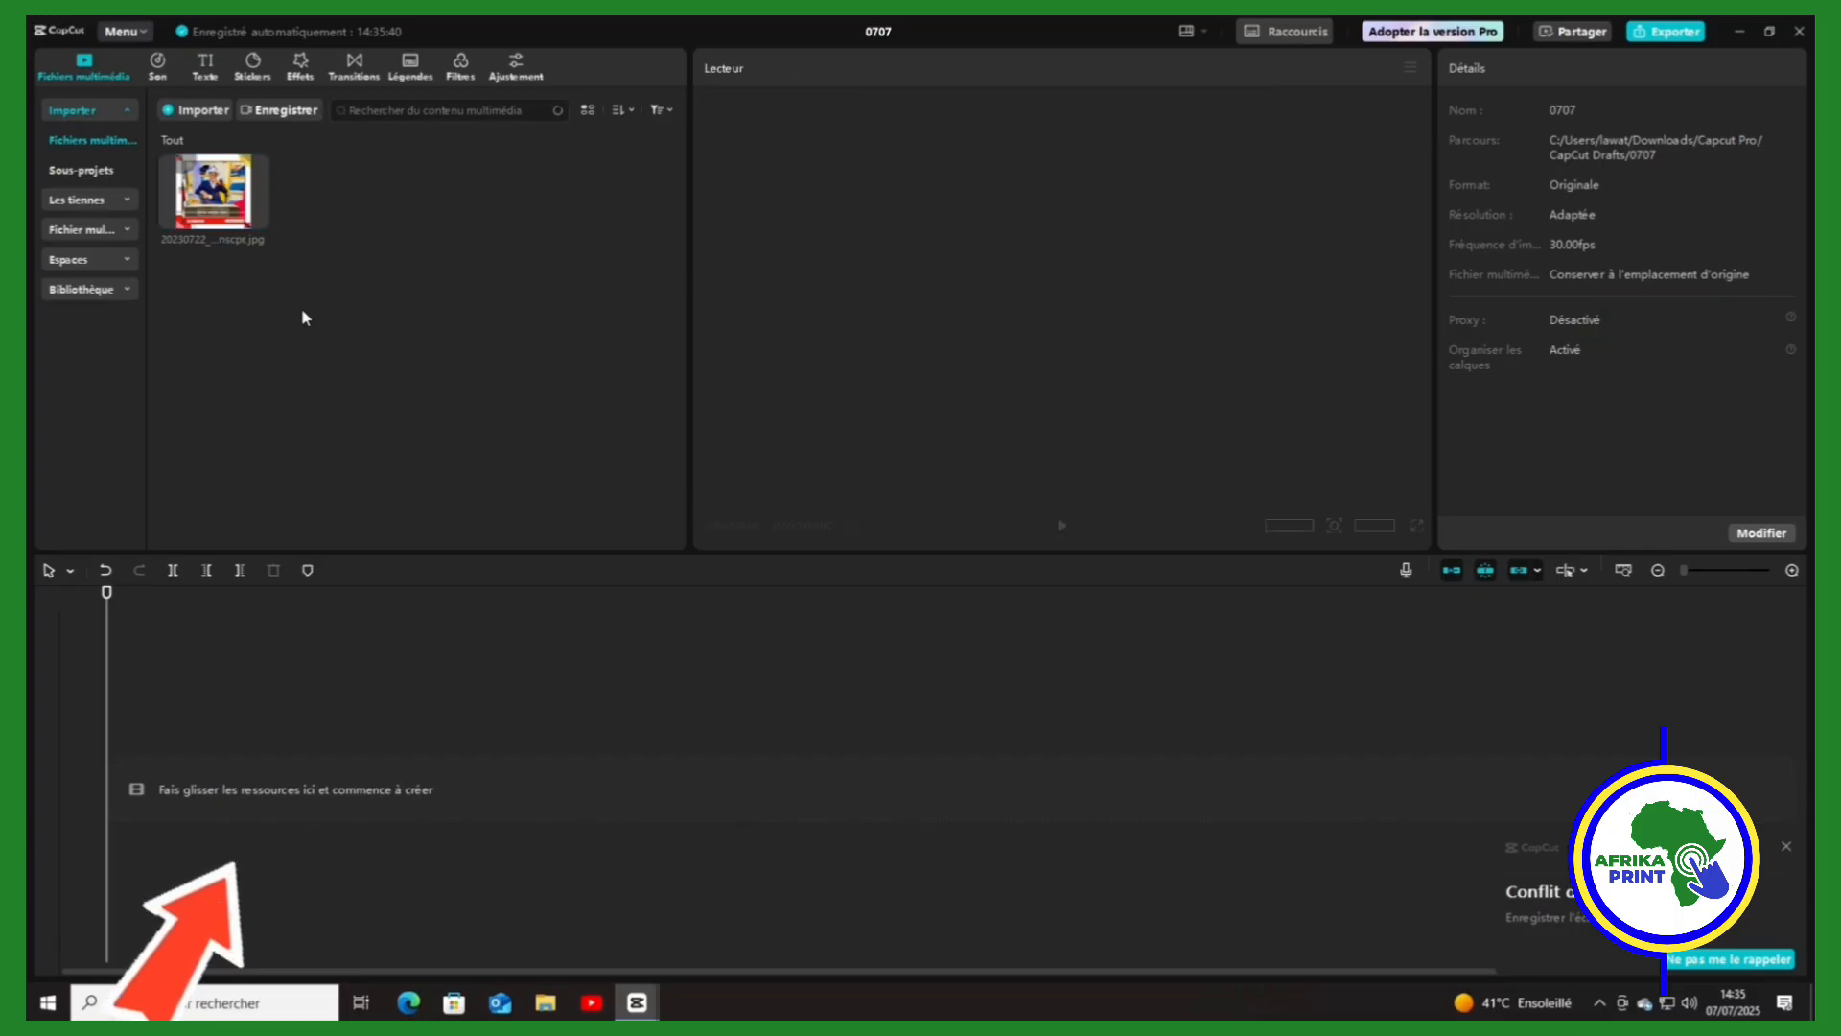
{"action": "left_click_drag", "start_coordinate": [203, 197], "coordinate": [182, 779]}
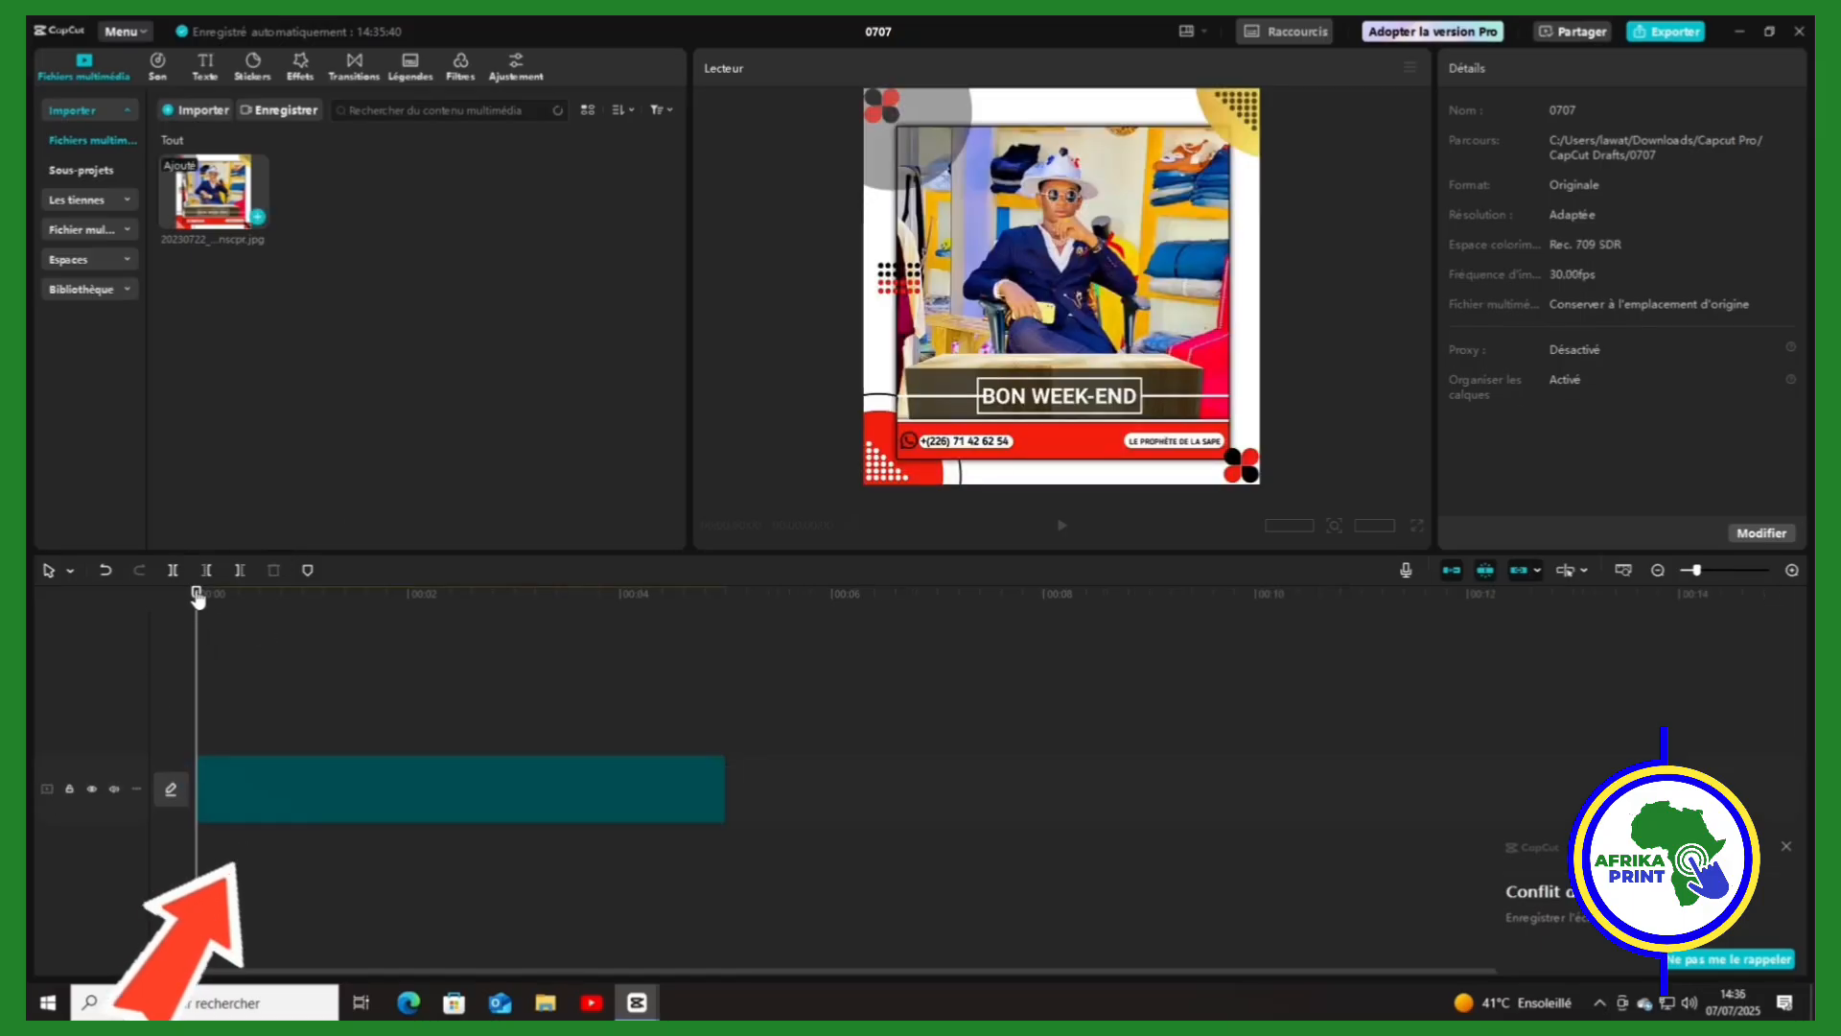
{"action": "left_click", "coordinate": [359, 612]}
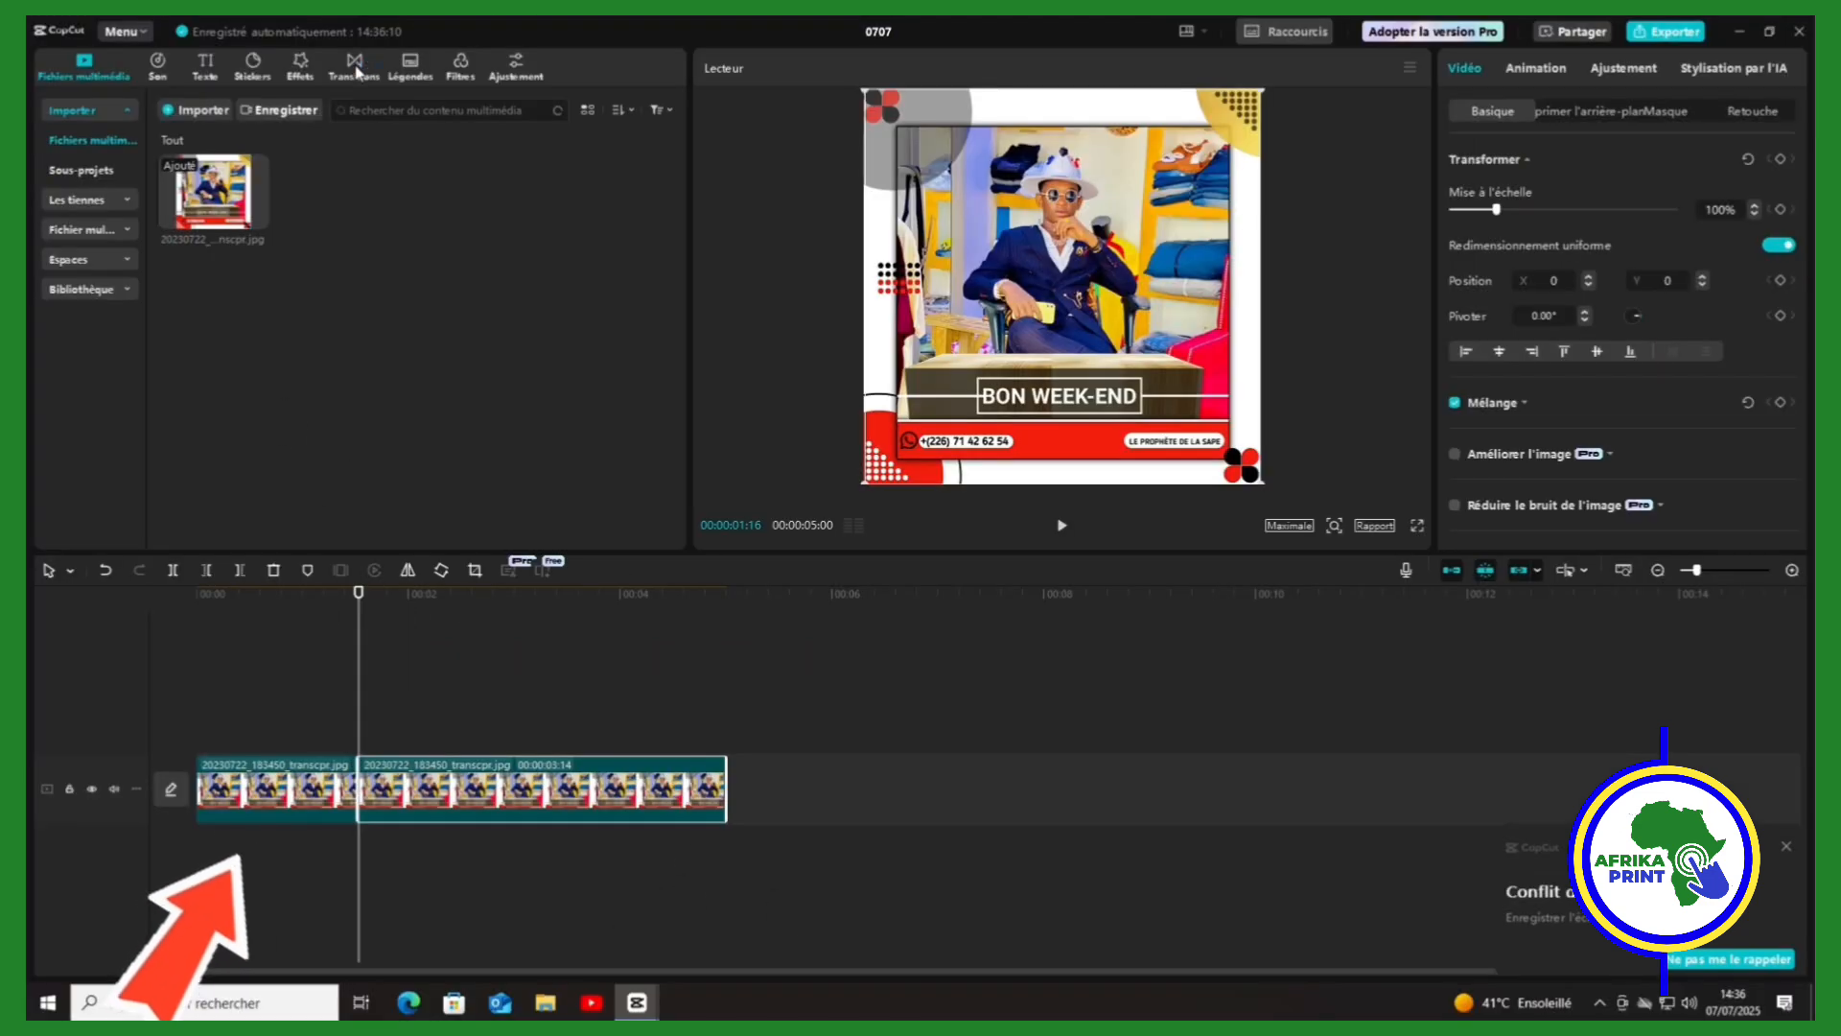
Step: Add the Pro transition Torsion et rotation between the two image clips, accepting duplicate frames for the transition
{"action": "left_click", "coordinate": [355, 67]}
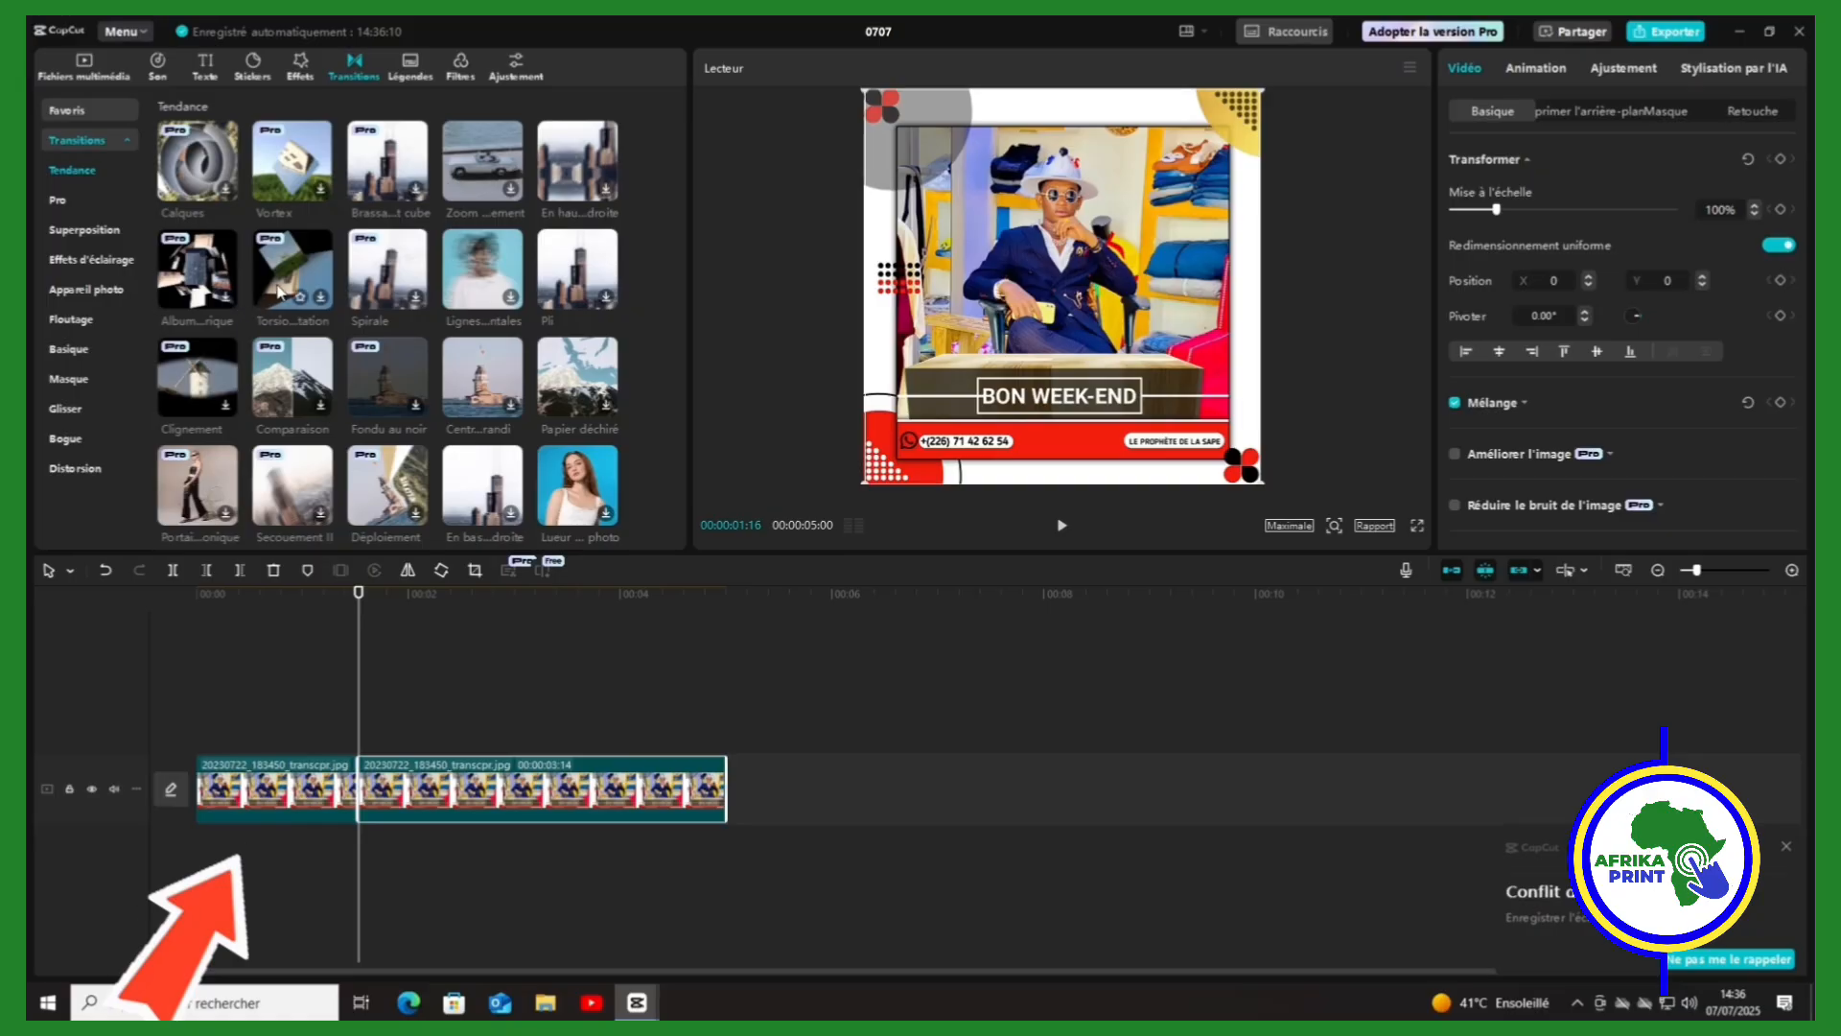
{"action": "left_click", "coordinate": [322, 299]}
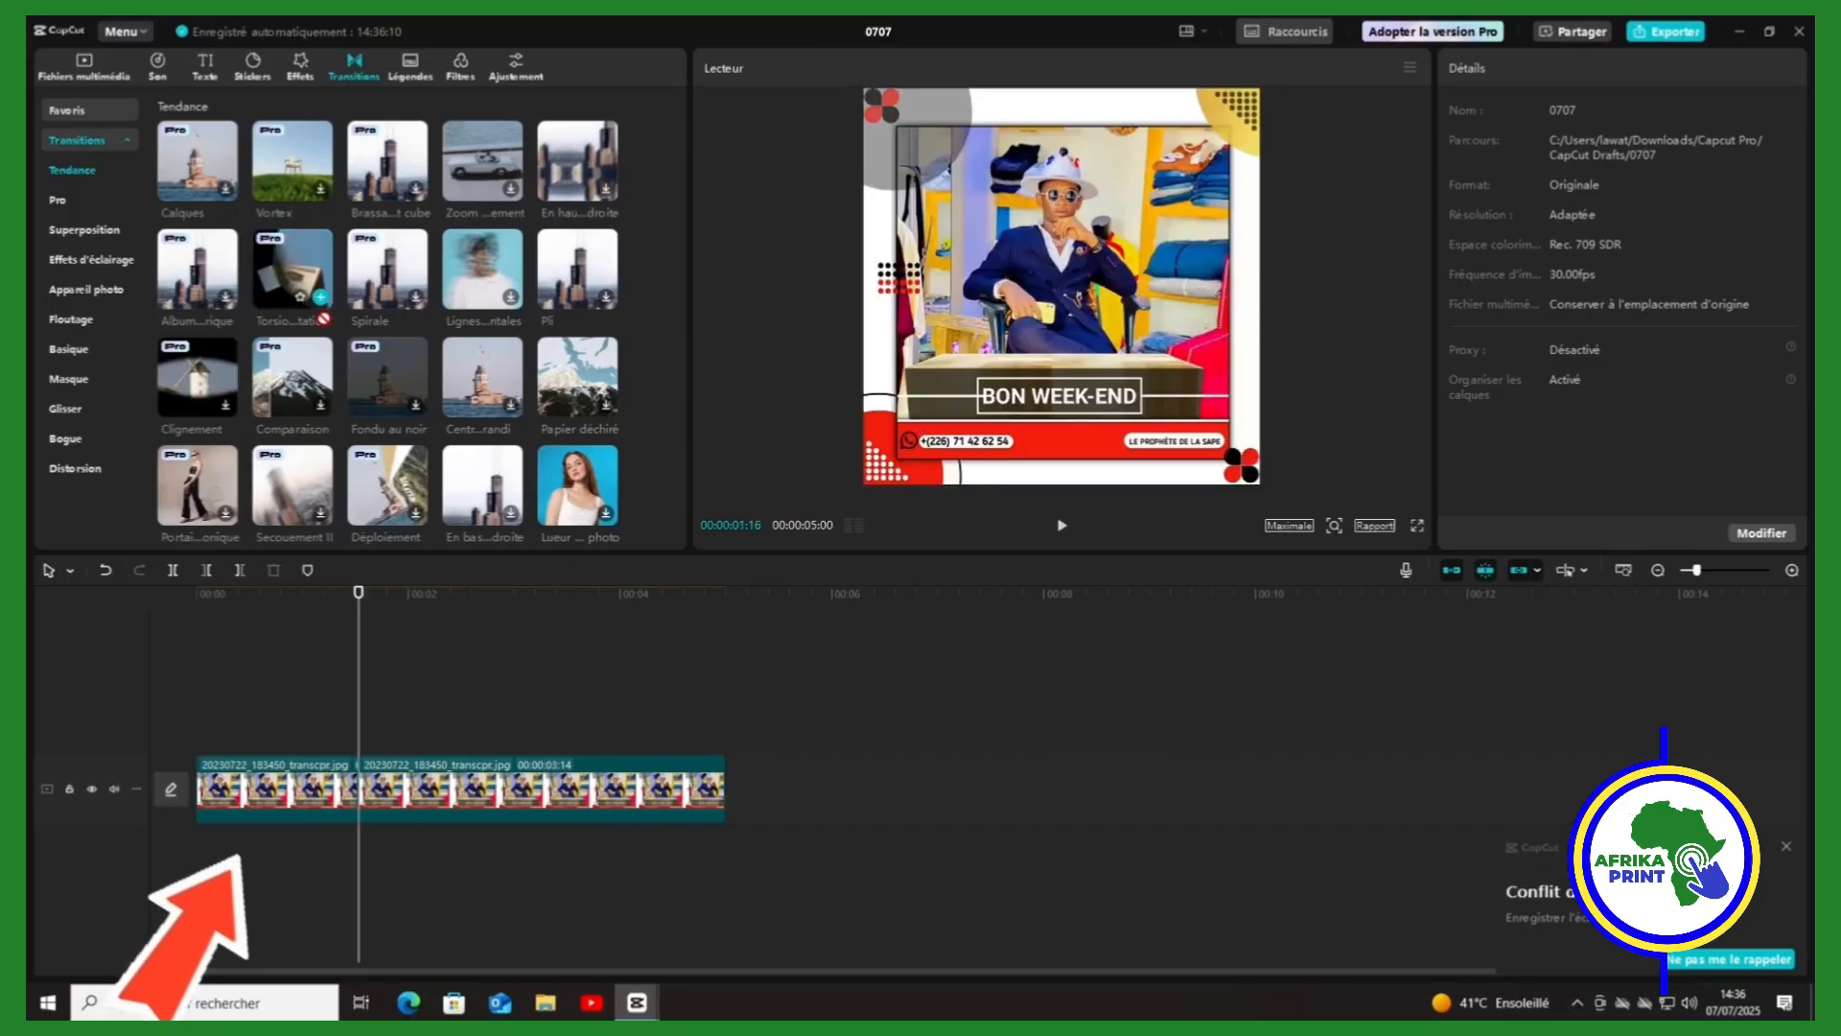
{"action": "left_click_drag", "start_coordinate": [307, 278], "coordinate": [283, 757]}
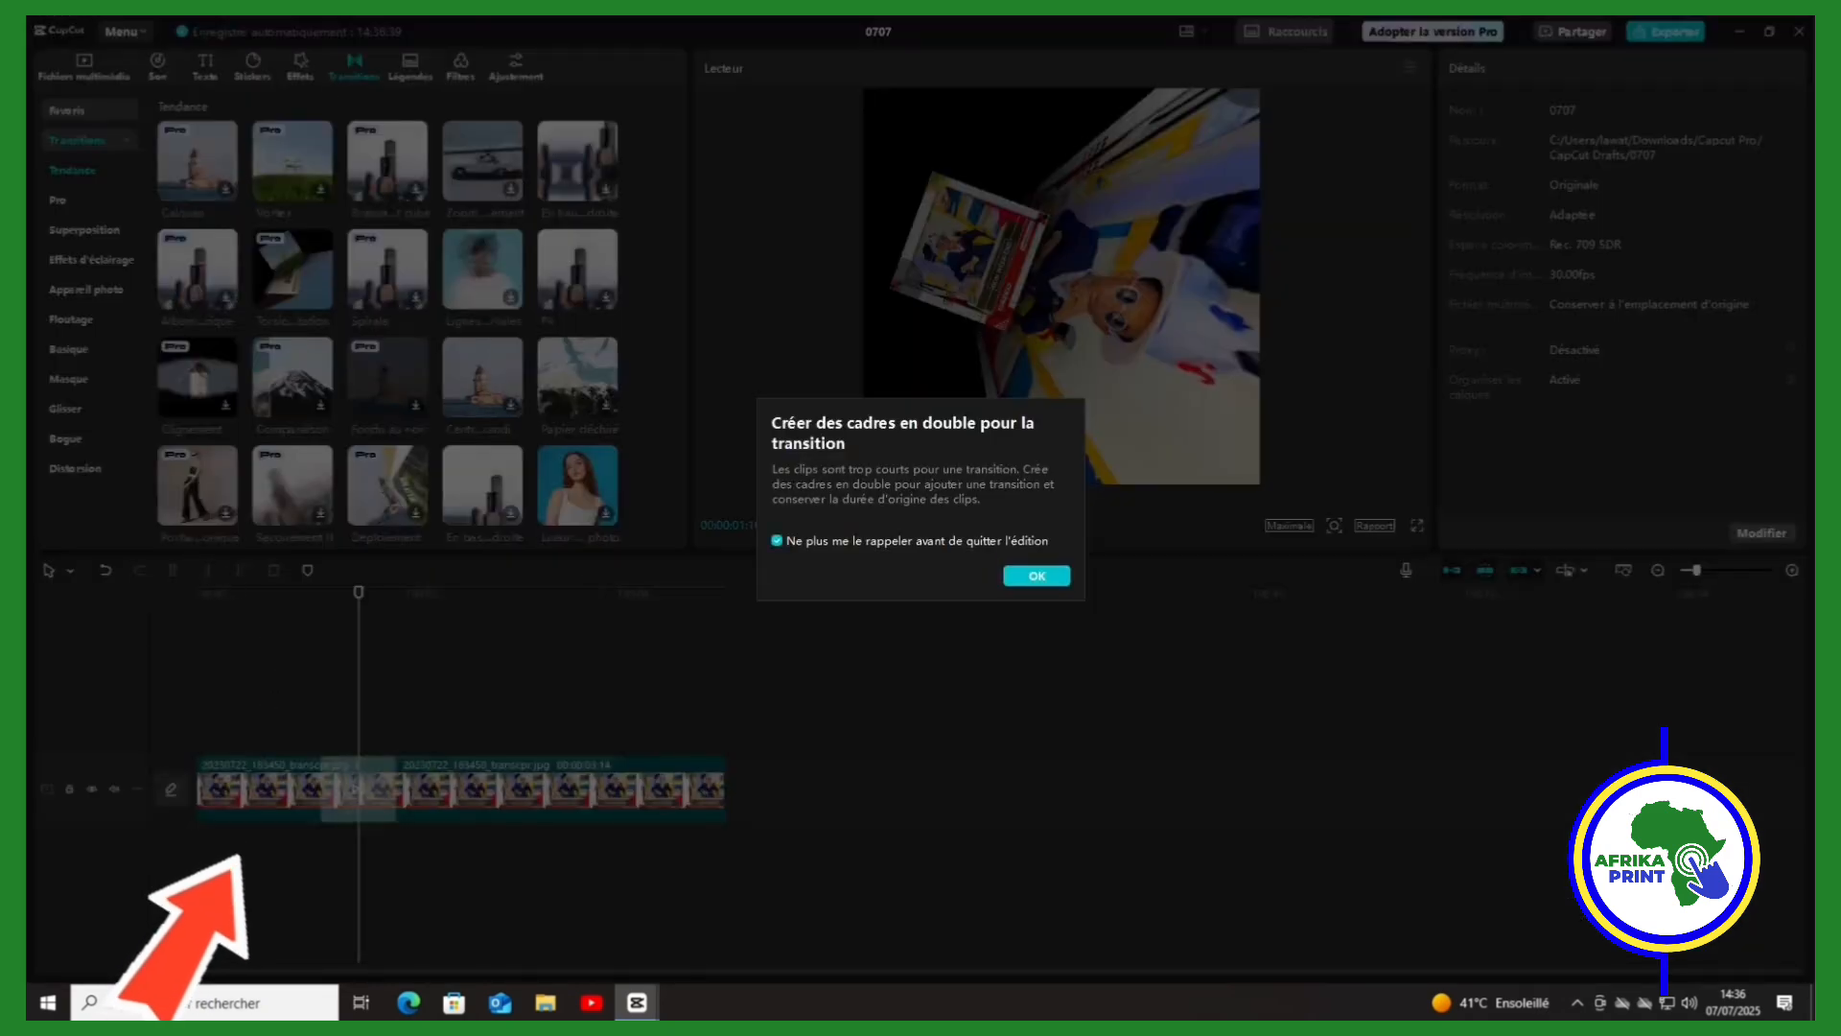
{"action": "left_click", "coordinate": [1035, 578]}
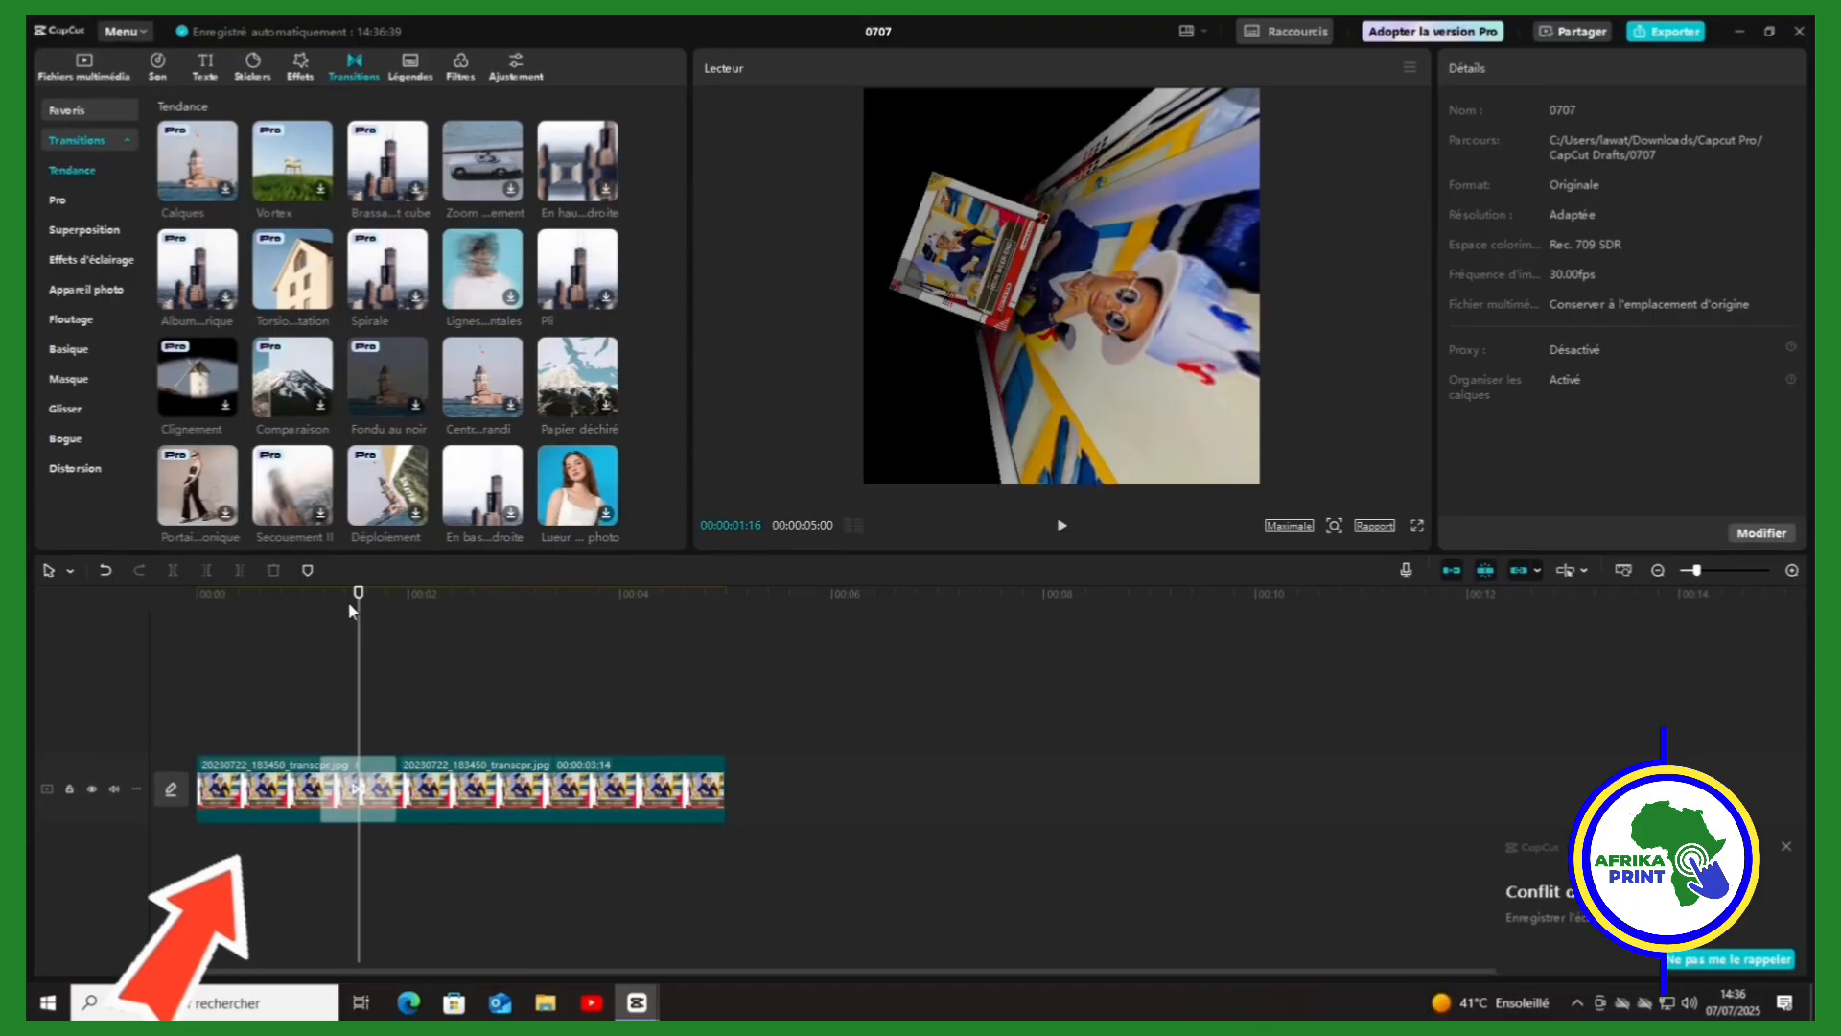
Step: Play back the transition from 00:00:01:05 to check it, and stop the playback
{"action": "left_click_drag", "start_coordinate": [360, 595], "coordinate": [318, 617]}
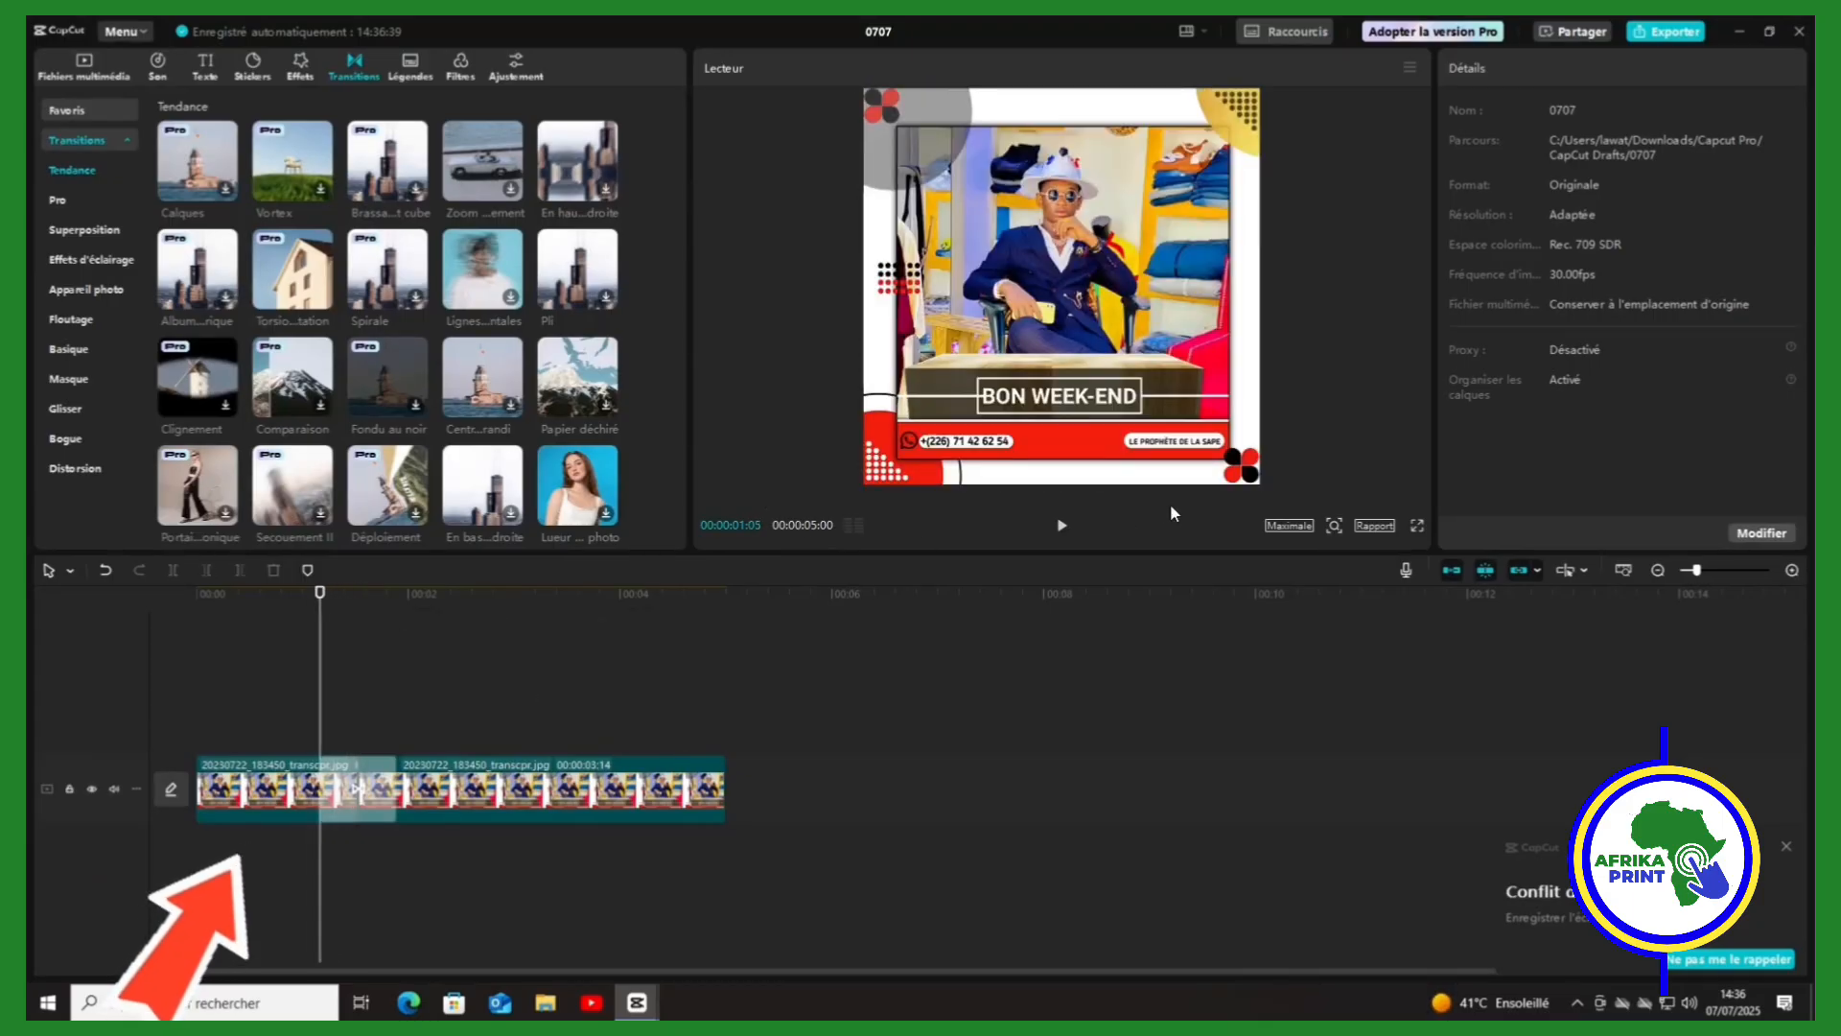
{"action": "left_click", "coordinate": [1063, 526]}
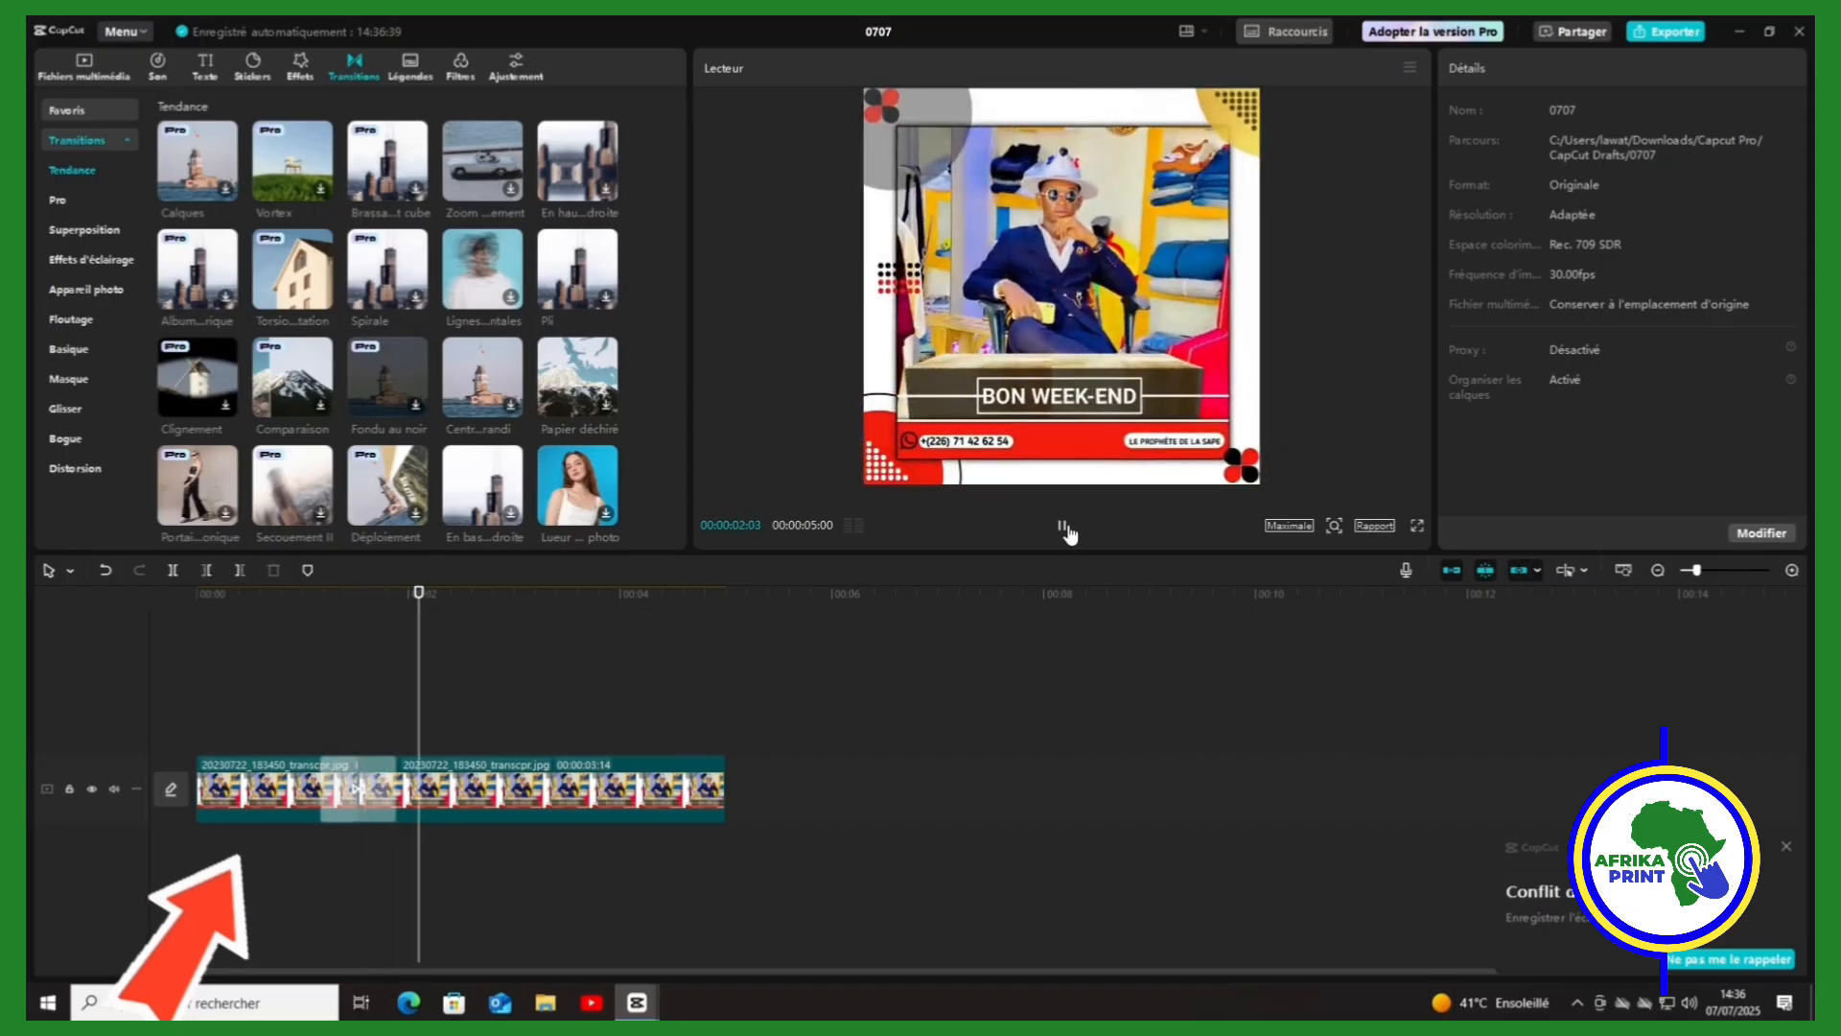
{"action": "left_click", "coordinate": [1062, 526]}
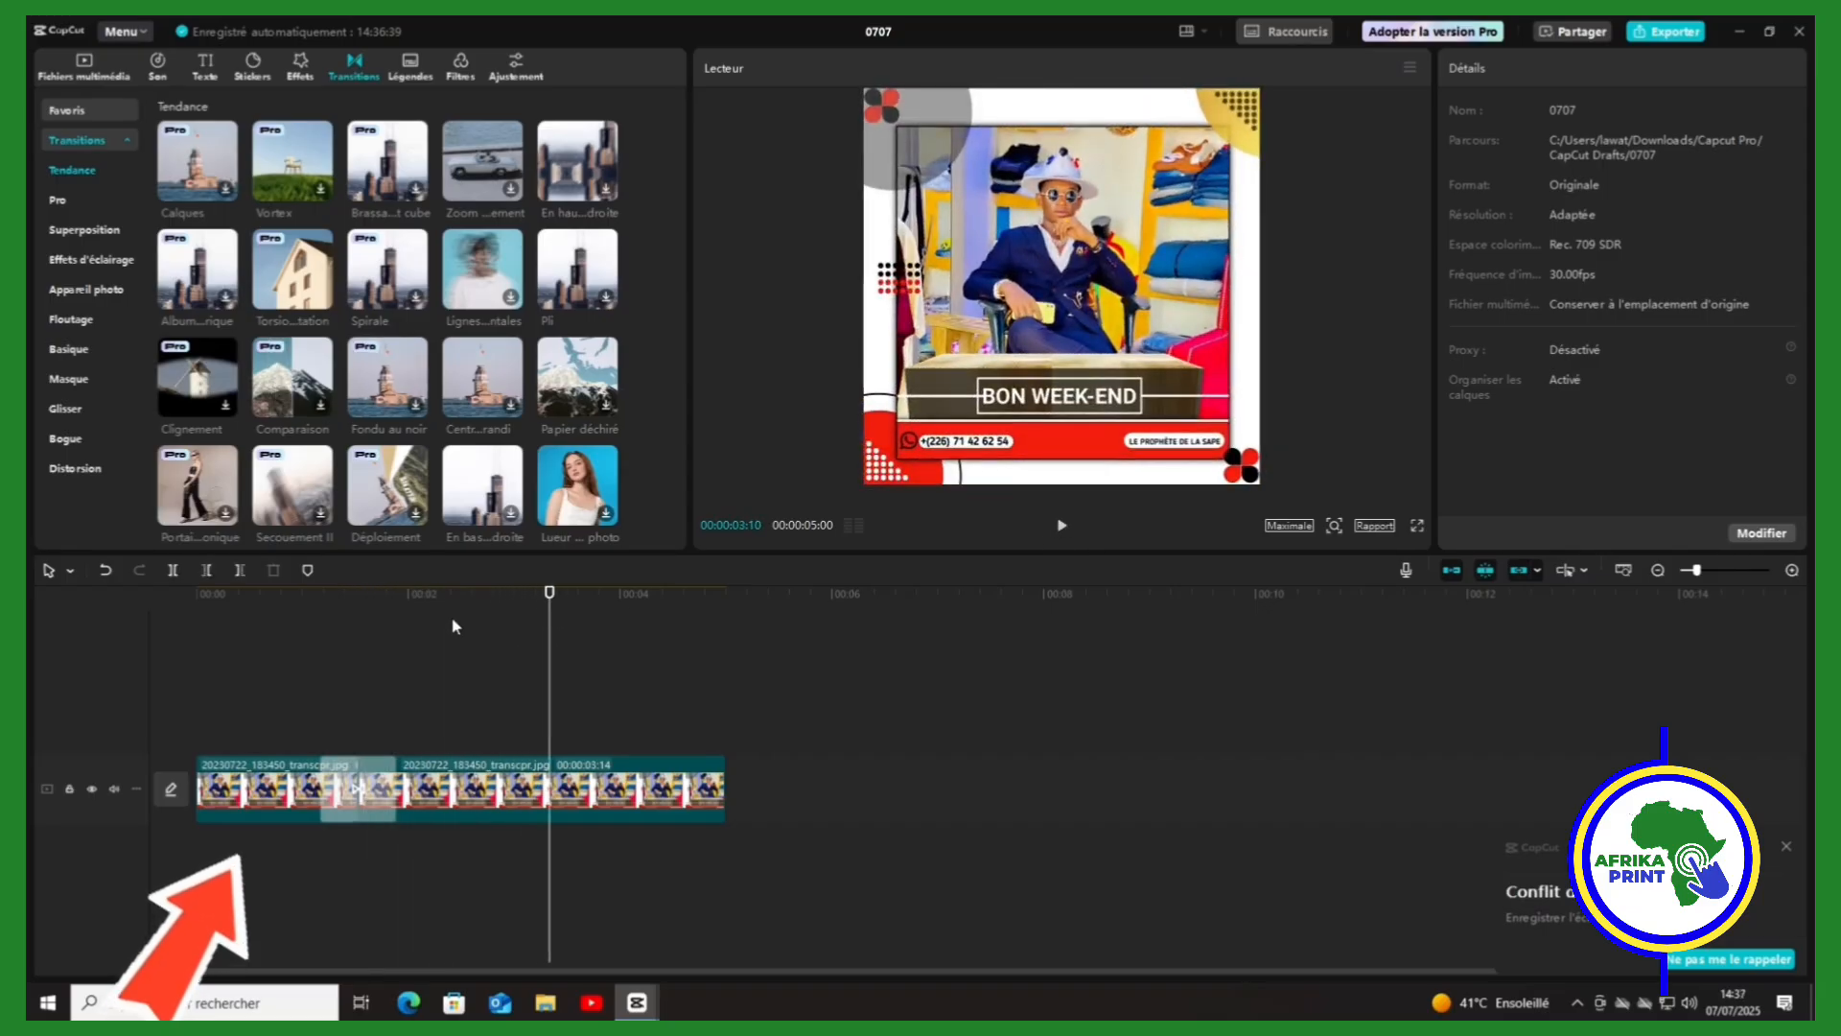
Step: Add the Pro filter 4K above the second image clip and shorten it to end at about 00:00:04:23
{"action": "left_click", "coordinate": [459, 69]}
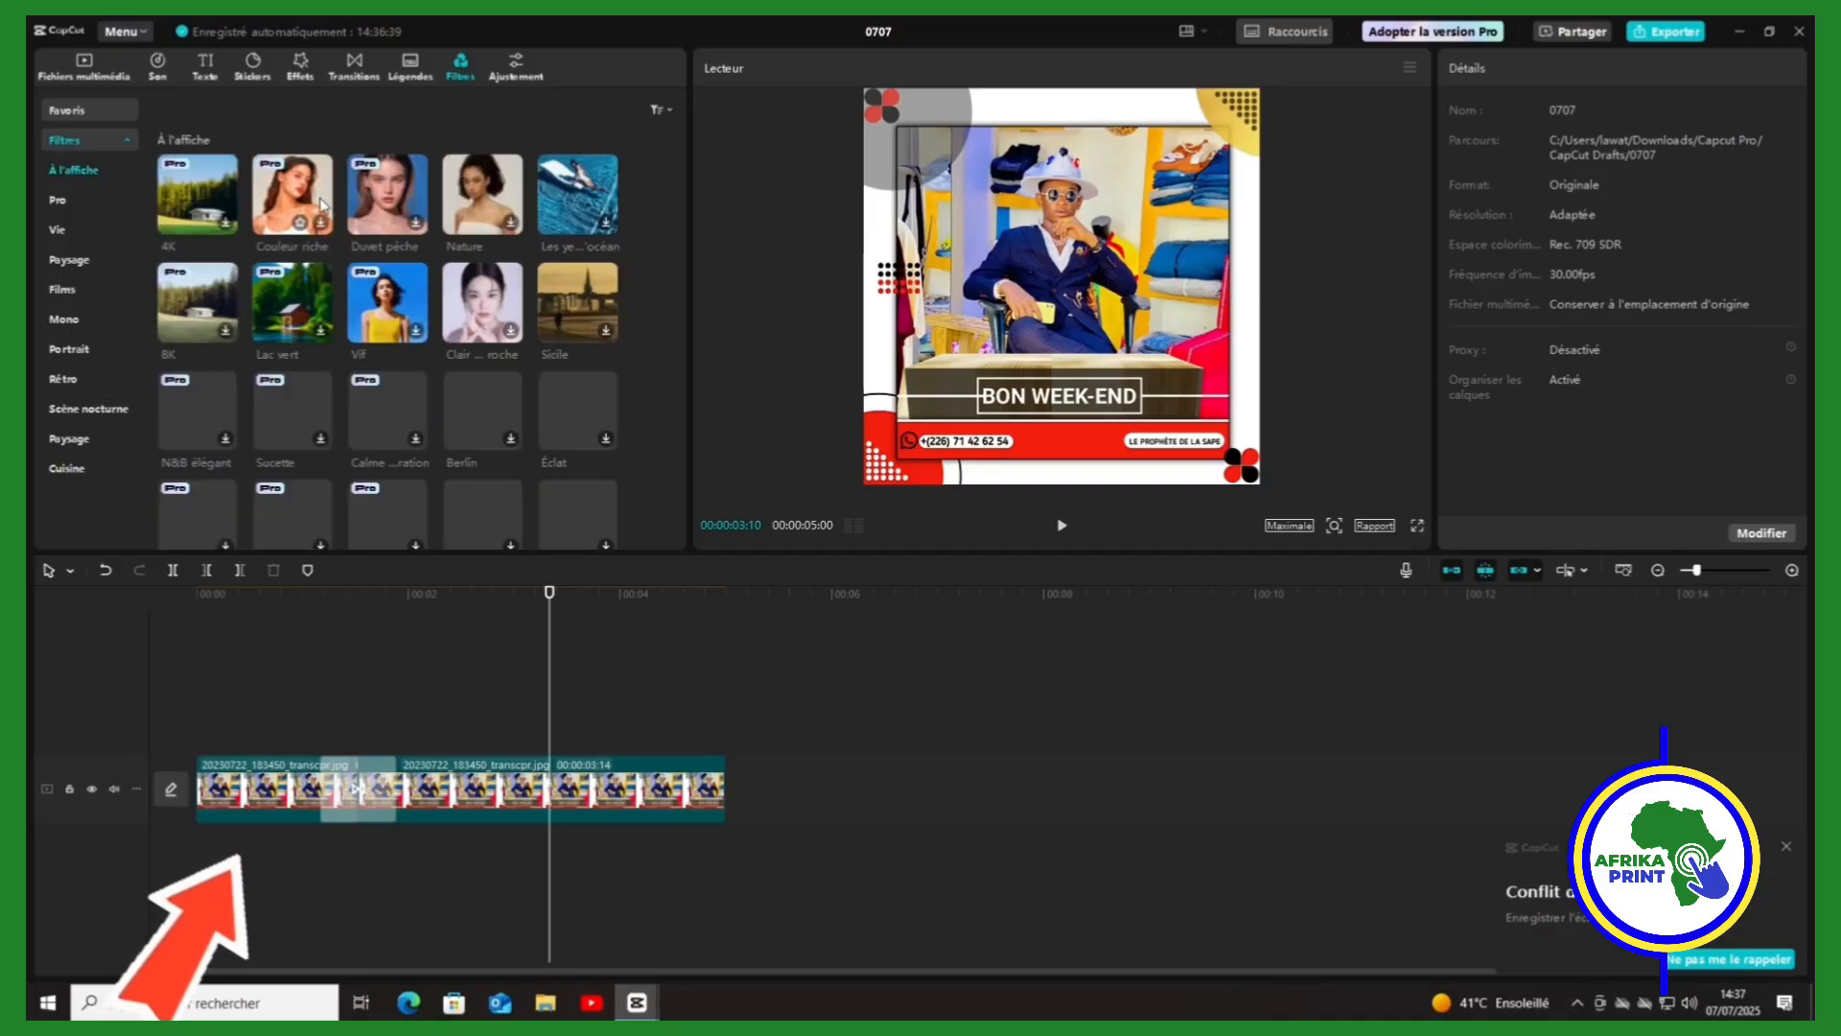
{"action": "left_click", "coordinate": [234, 221]}
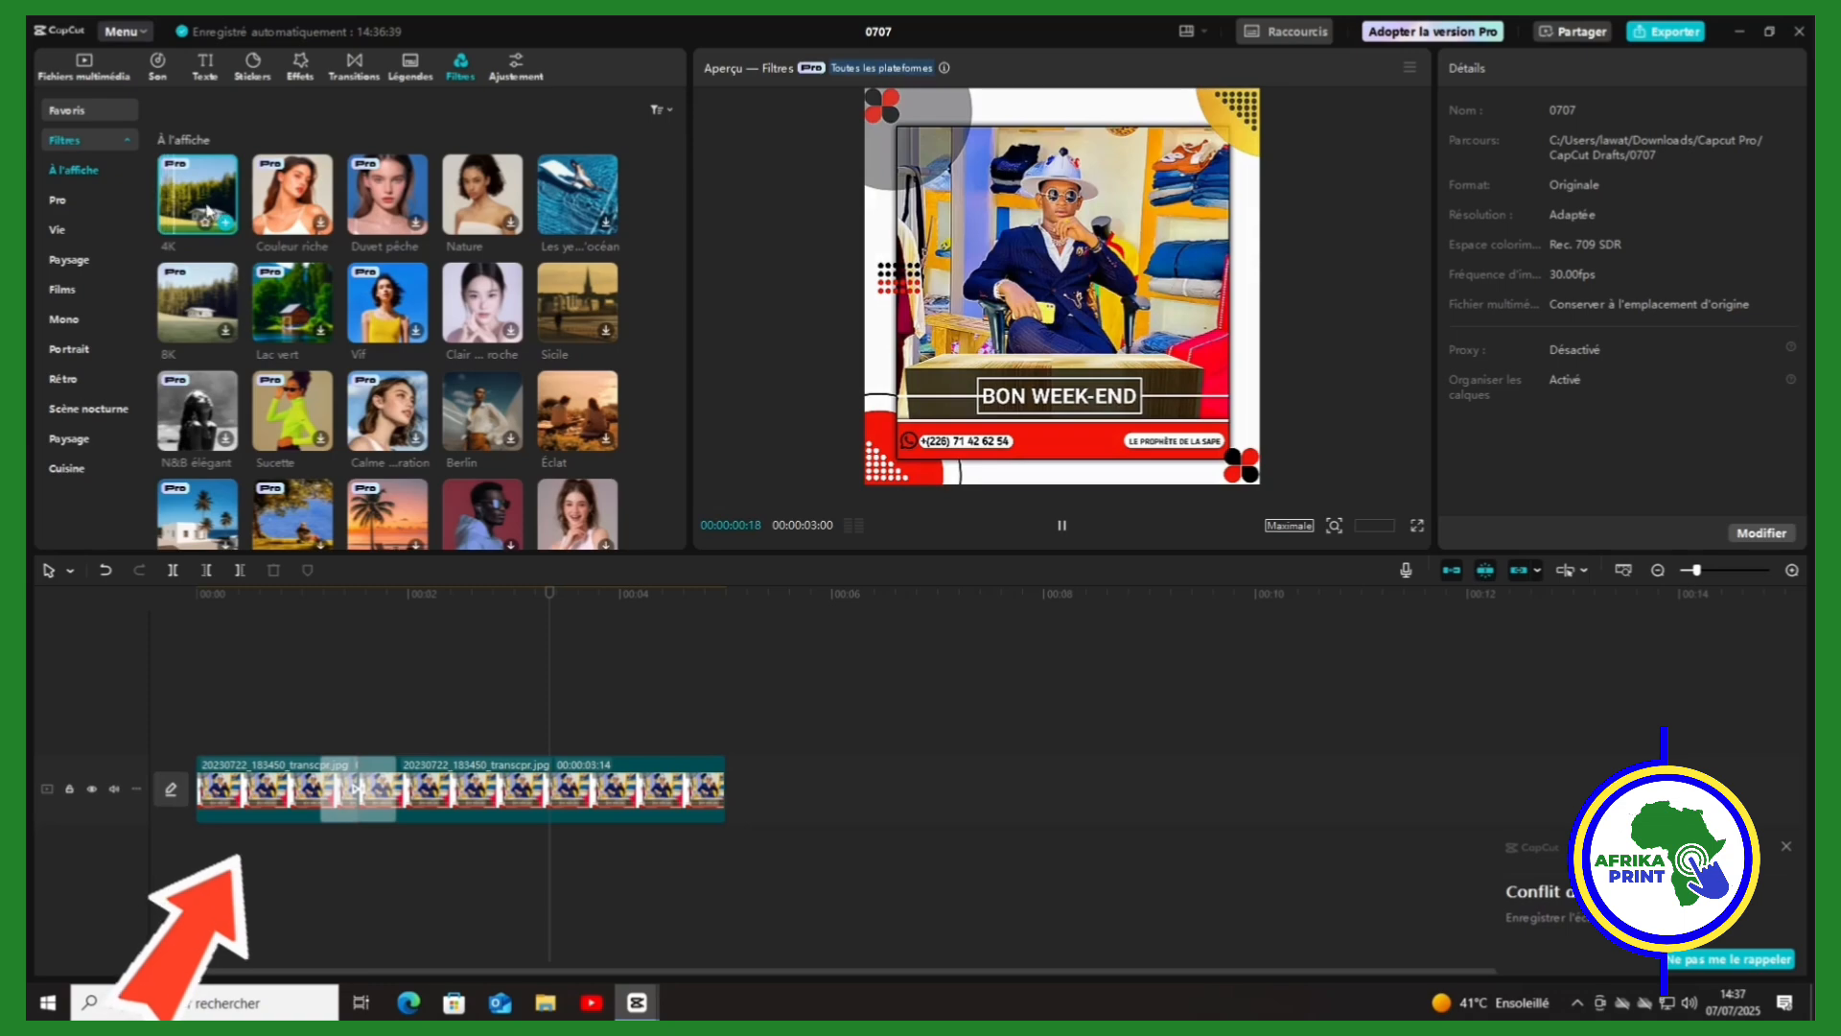
{"action": "left_click_drag", "start_coordinate": [203, 198], "coordinate": [451, 751]}
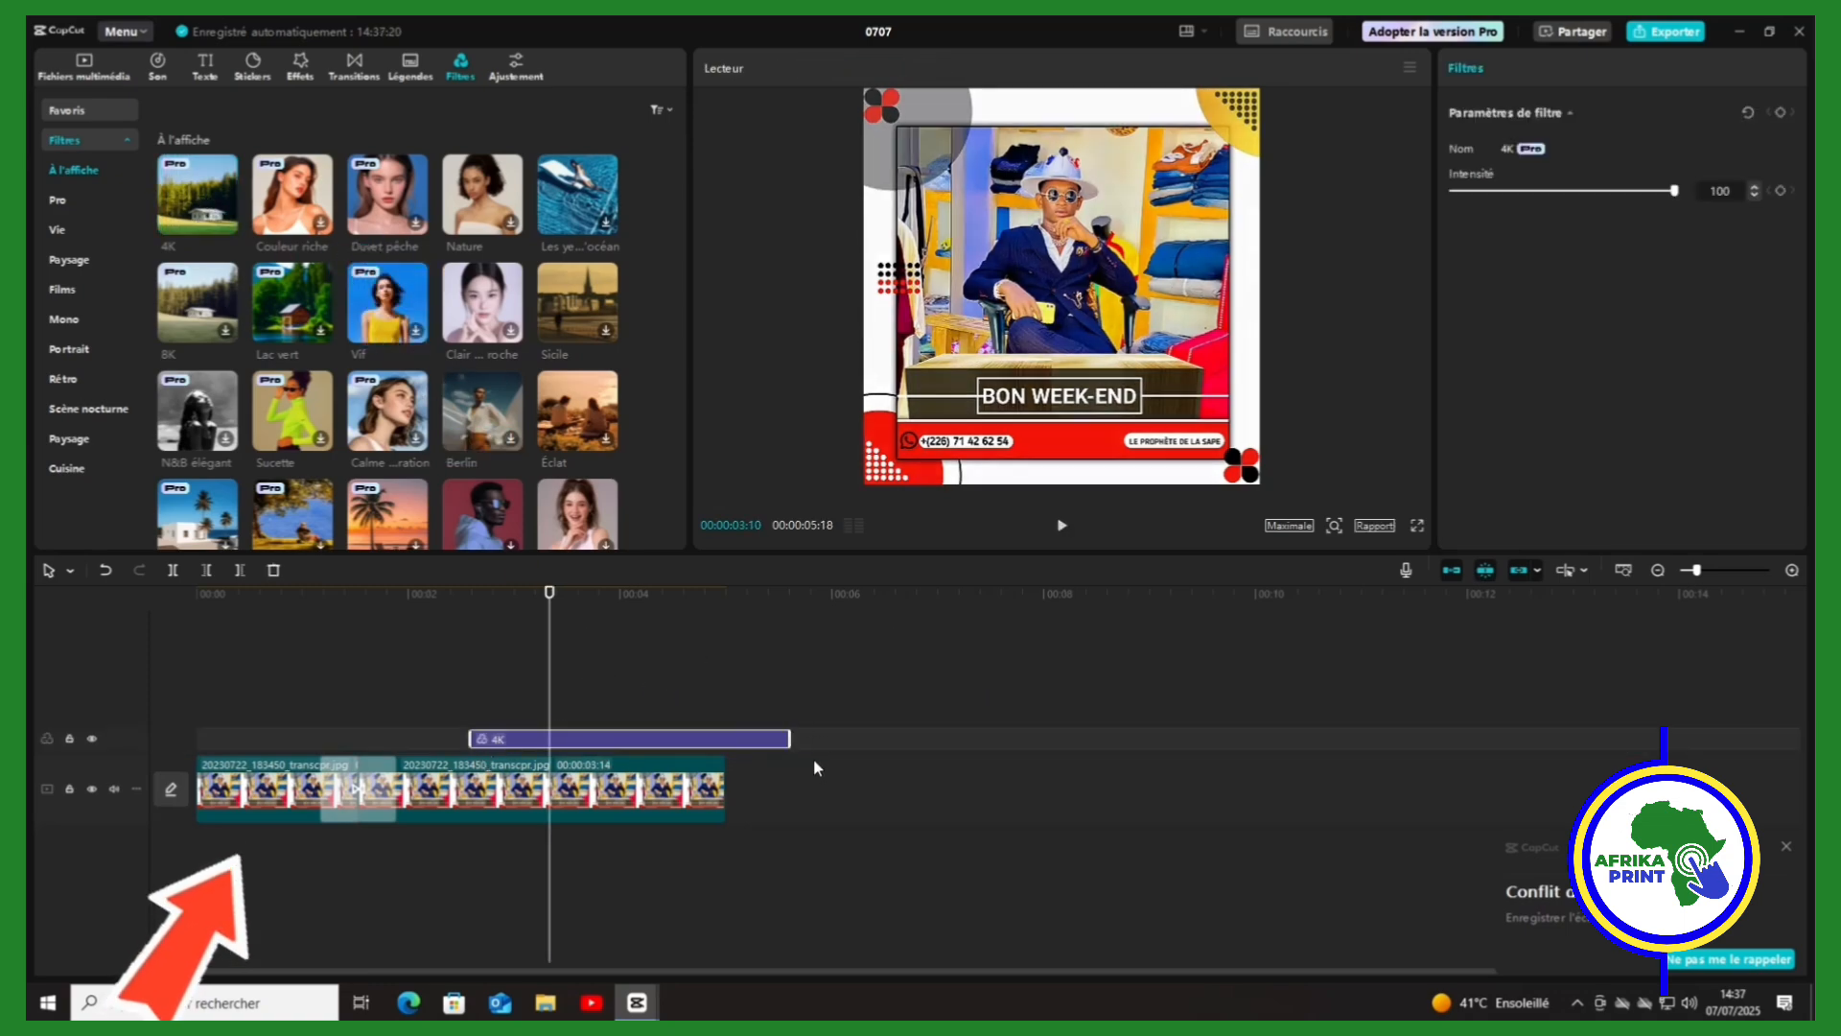
{"action": "left_click_drag", "start_coordinate": [721, 739], "coordinate": [698, 740]}
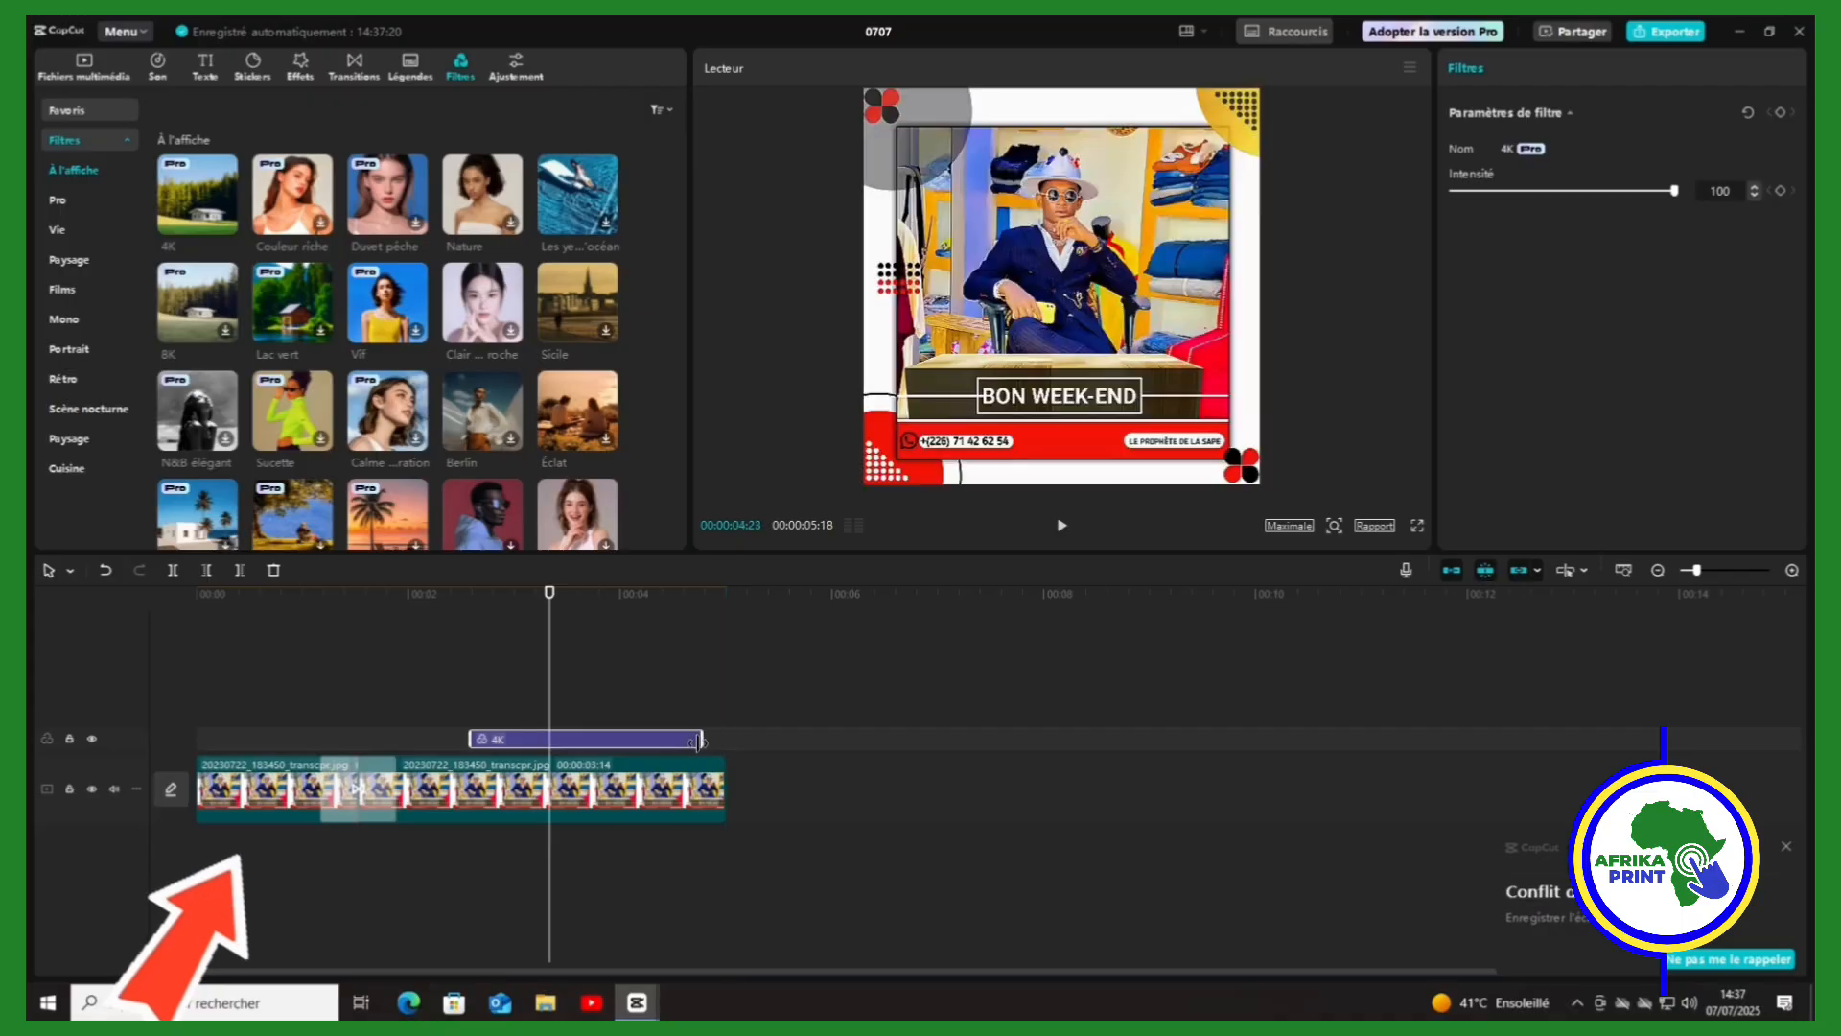
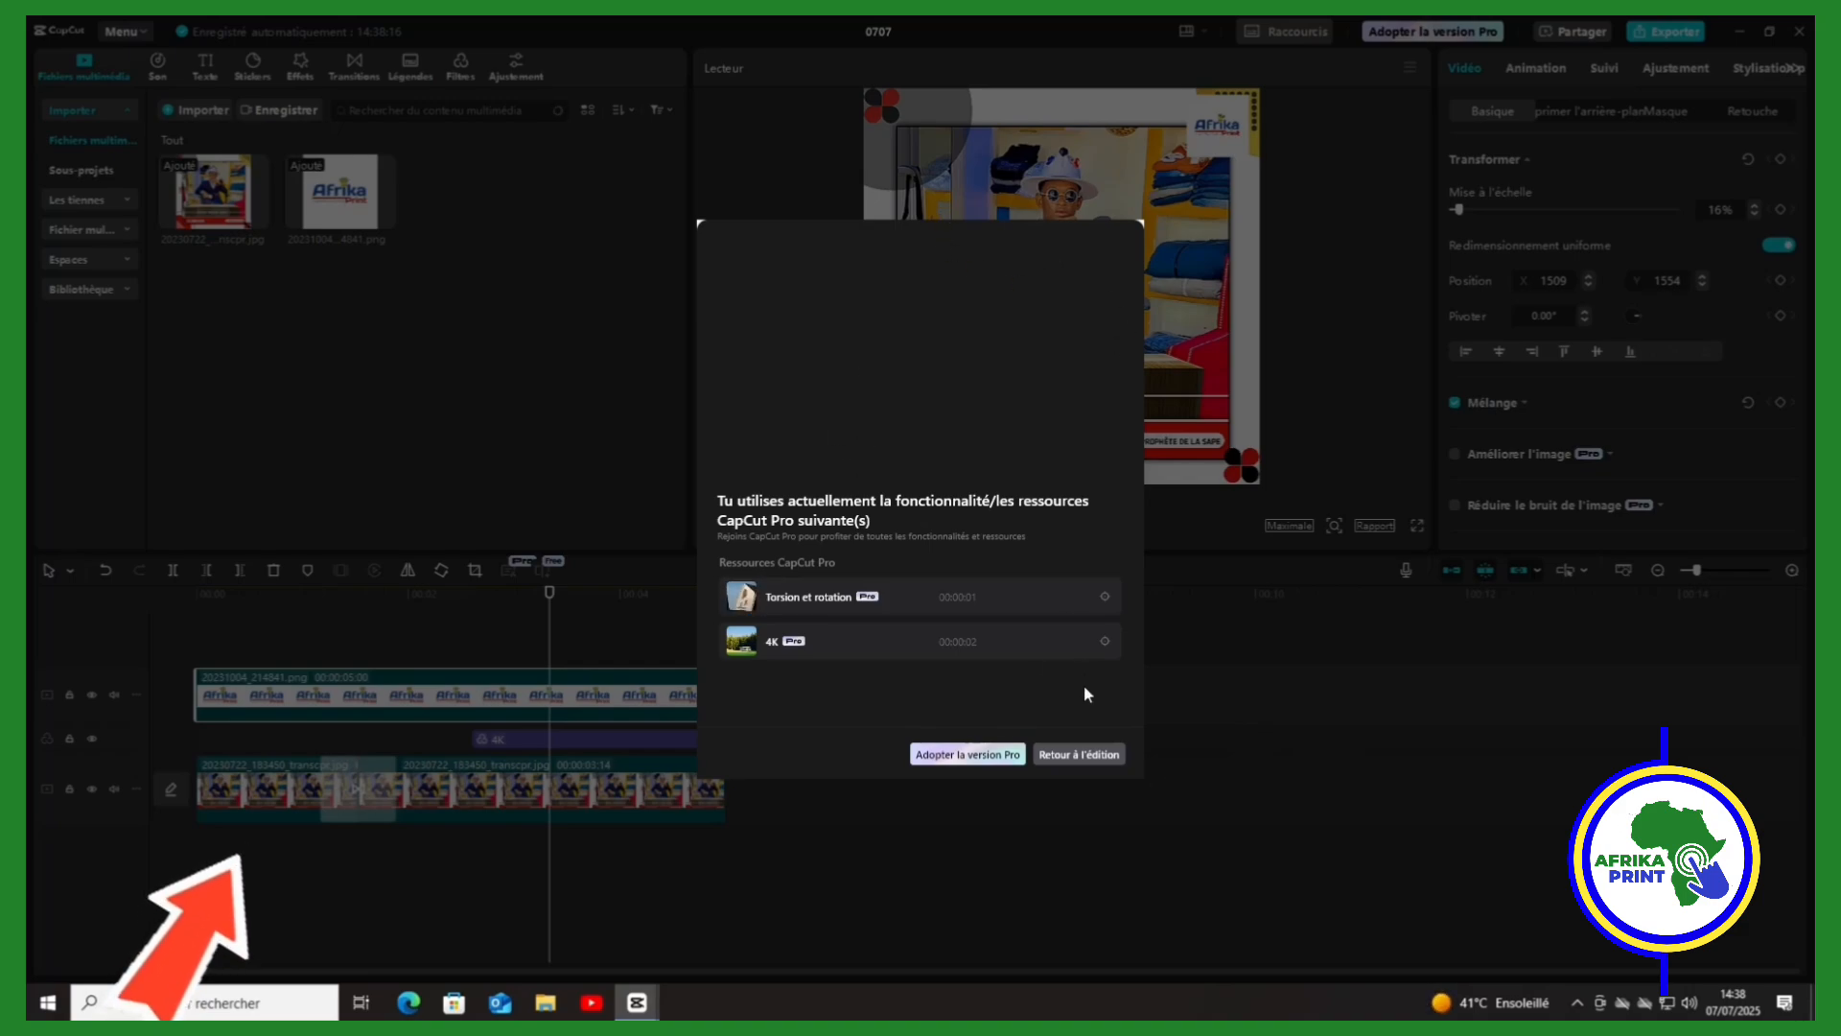
Step: Return to editing from the Pro resources notice, and combine all timeline items into one pre-processed compound clip
{"action": "left_click", "coordinate": [1095, 754]}
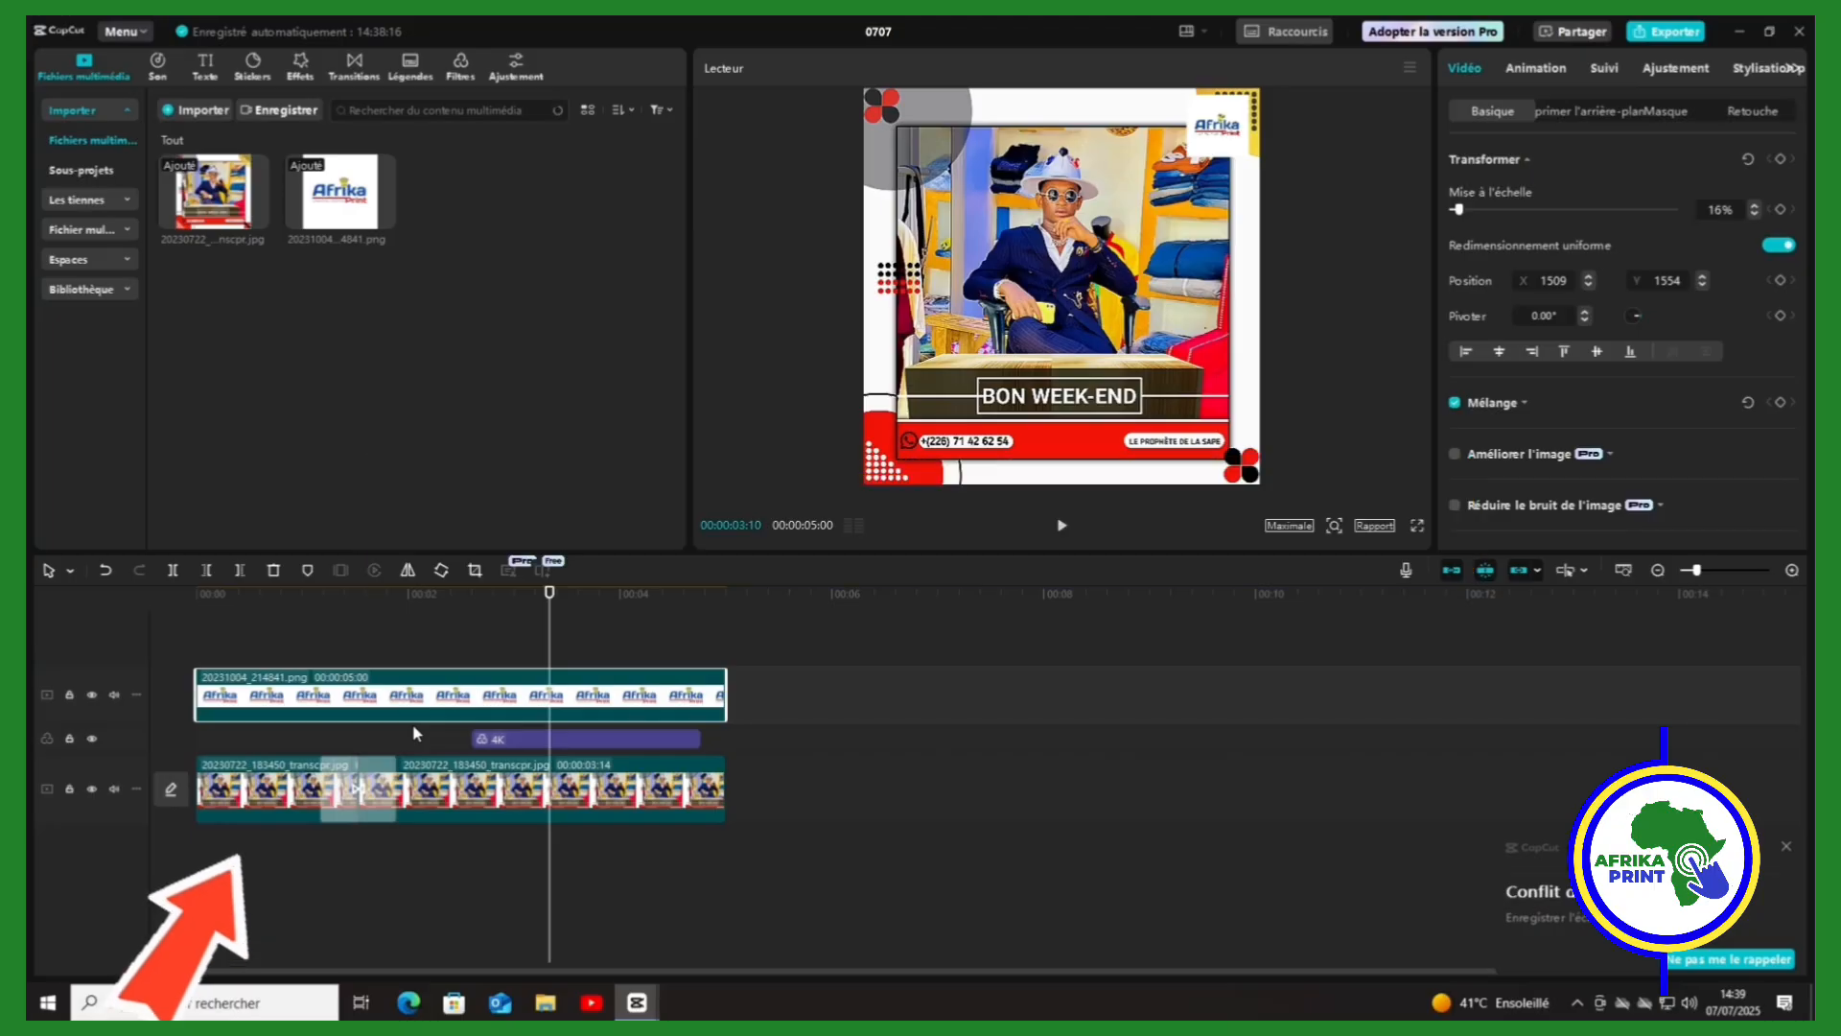
{"action": "key", "text": "ctrl+a"}
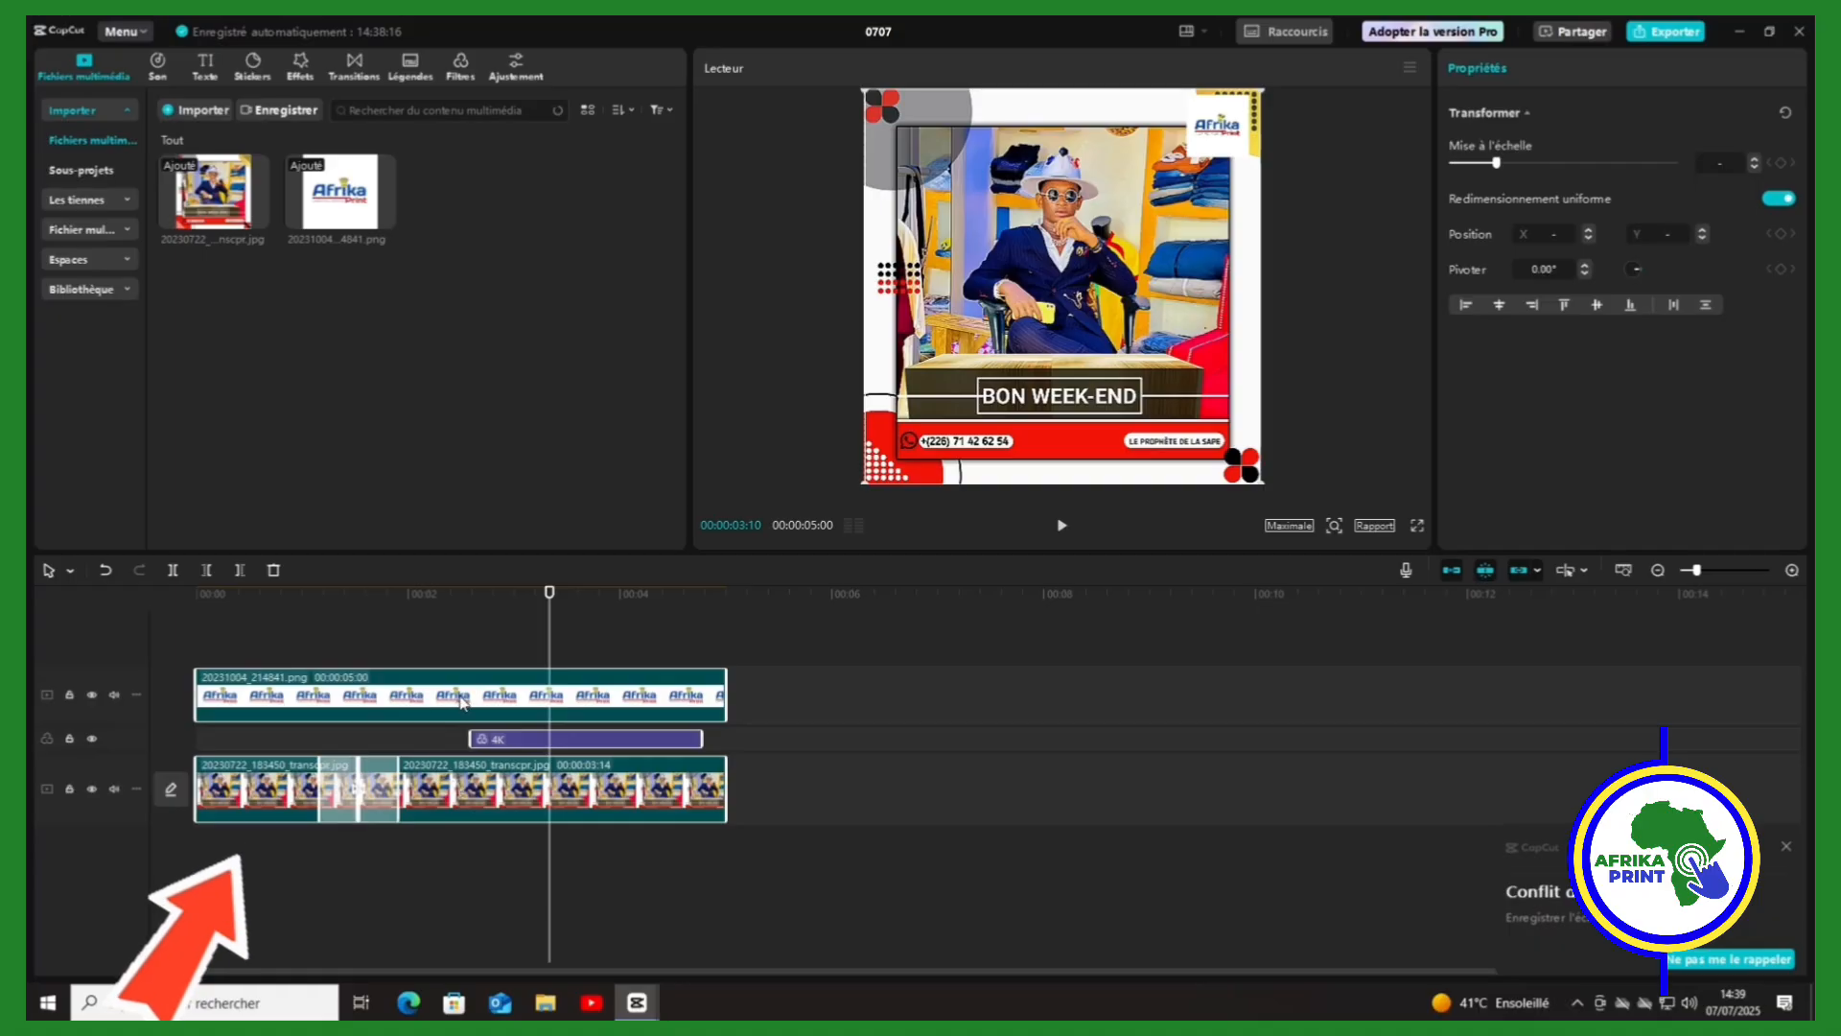
{"action": "right_click", "coordinate": [467, 795]}
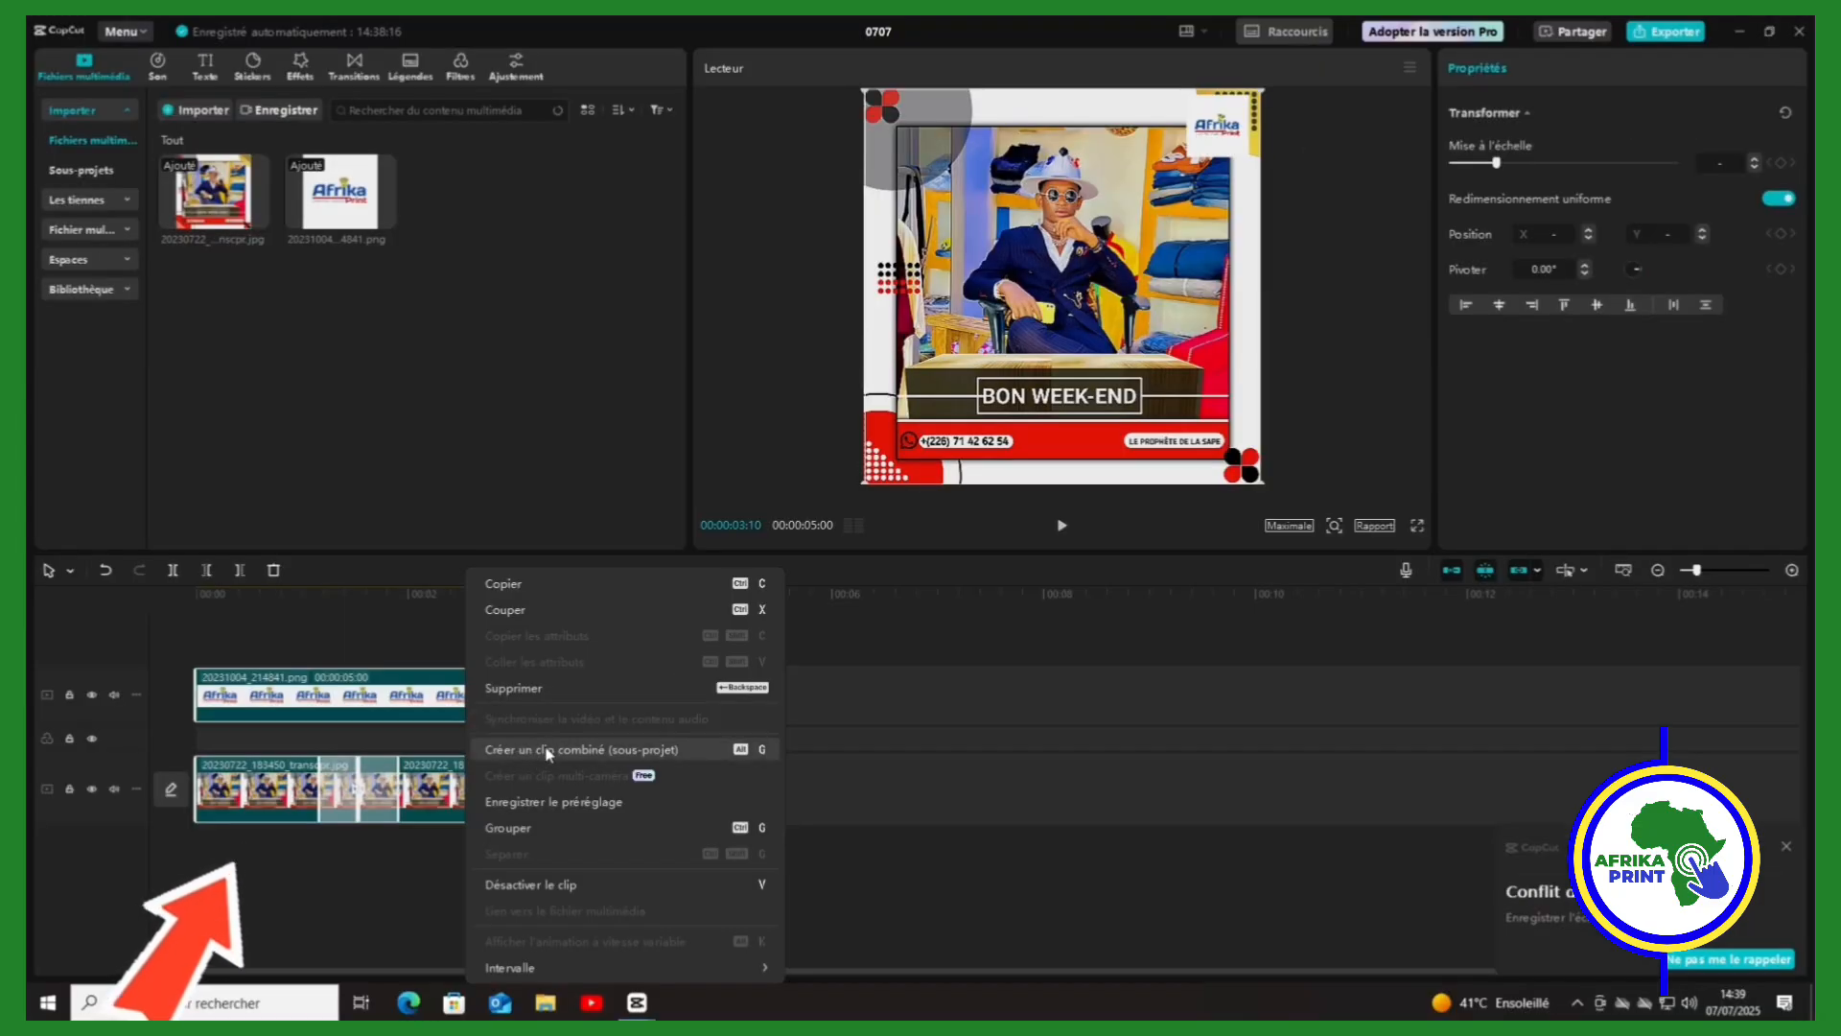
{"action": "left_click", "coordinate": [550, 751]}
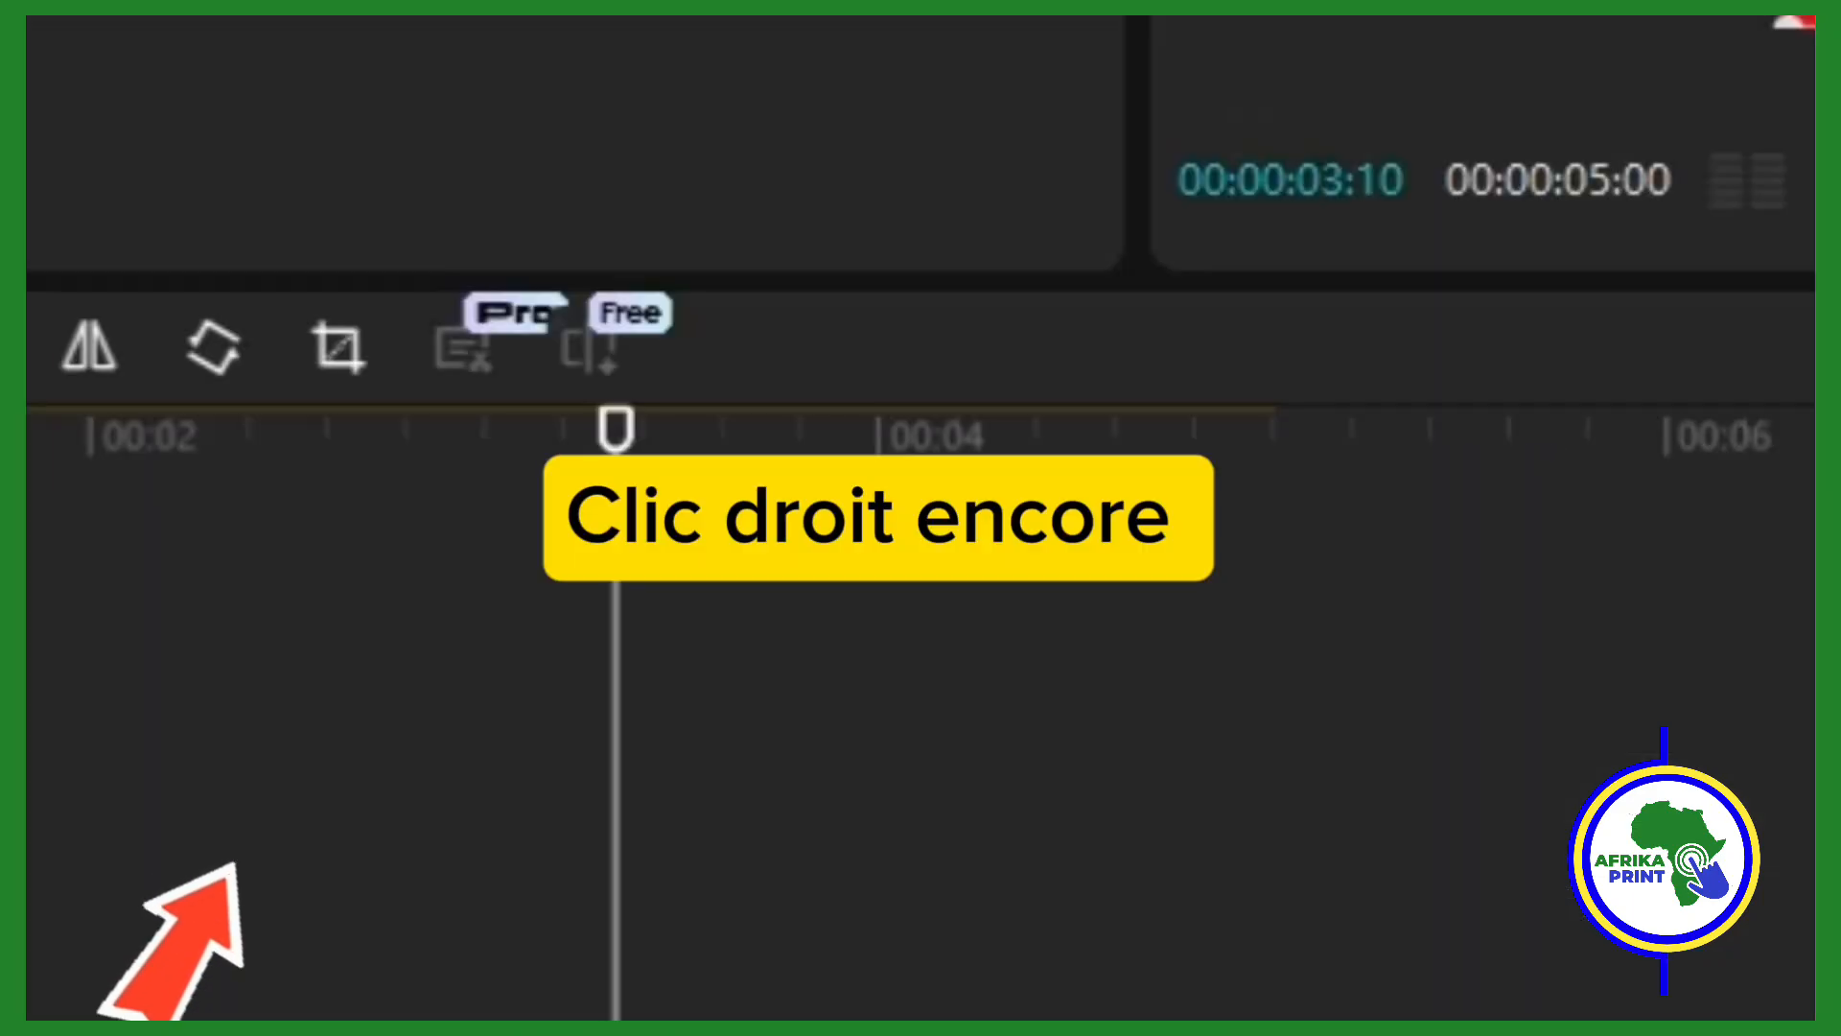
{"action": "right_click", "coordinate": [457, 794]}
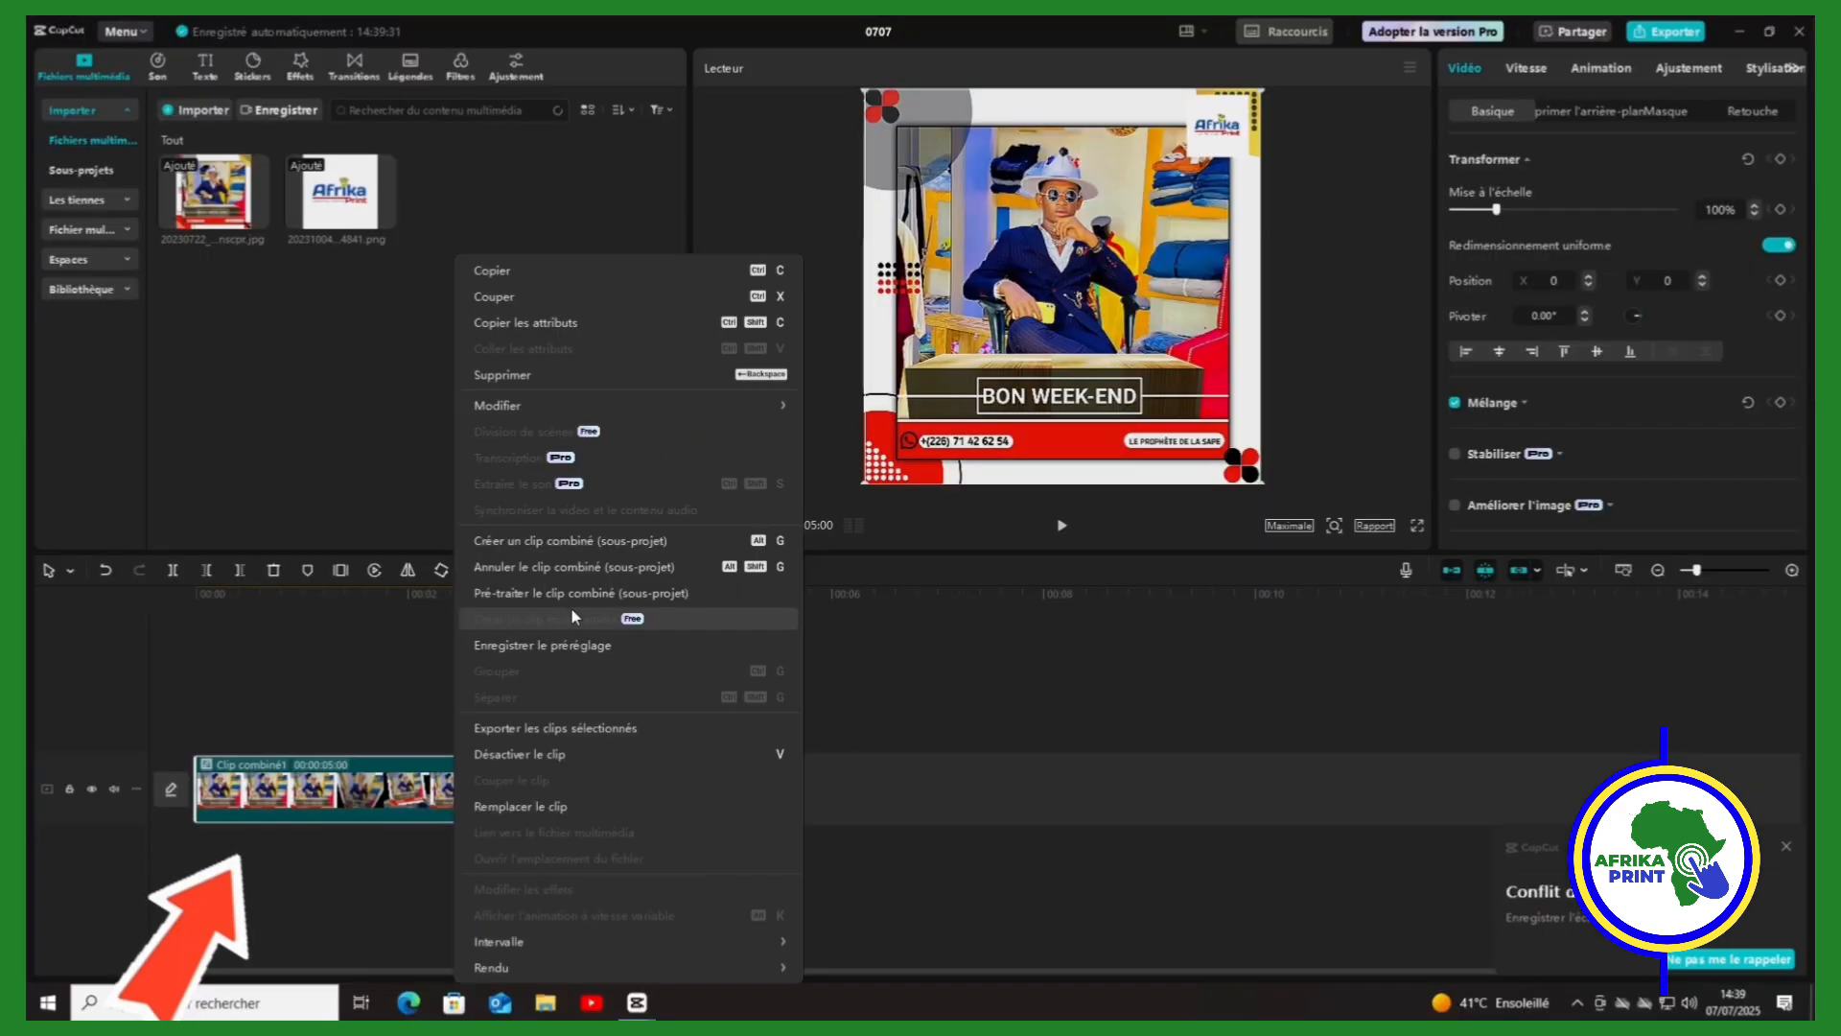
{"action": "left_click", "coordinate": [629, 595]}
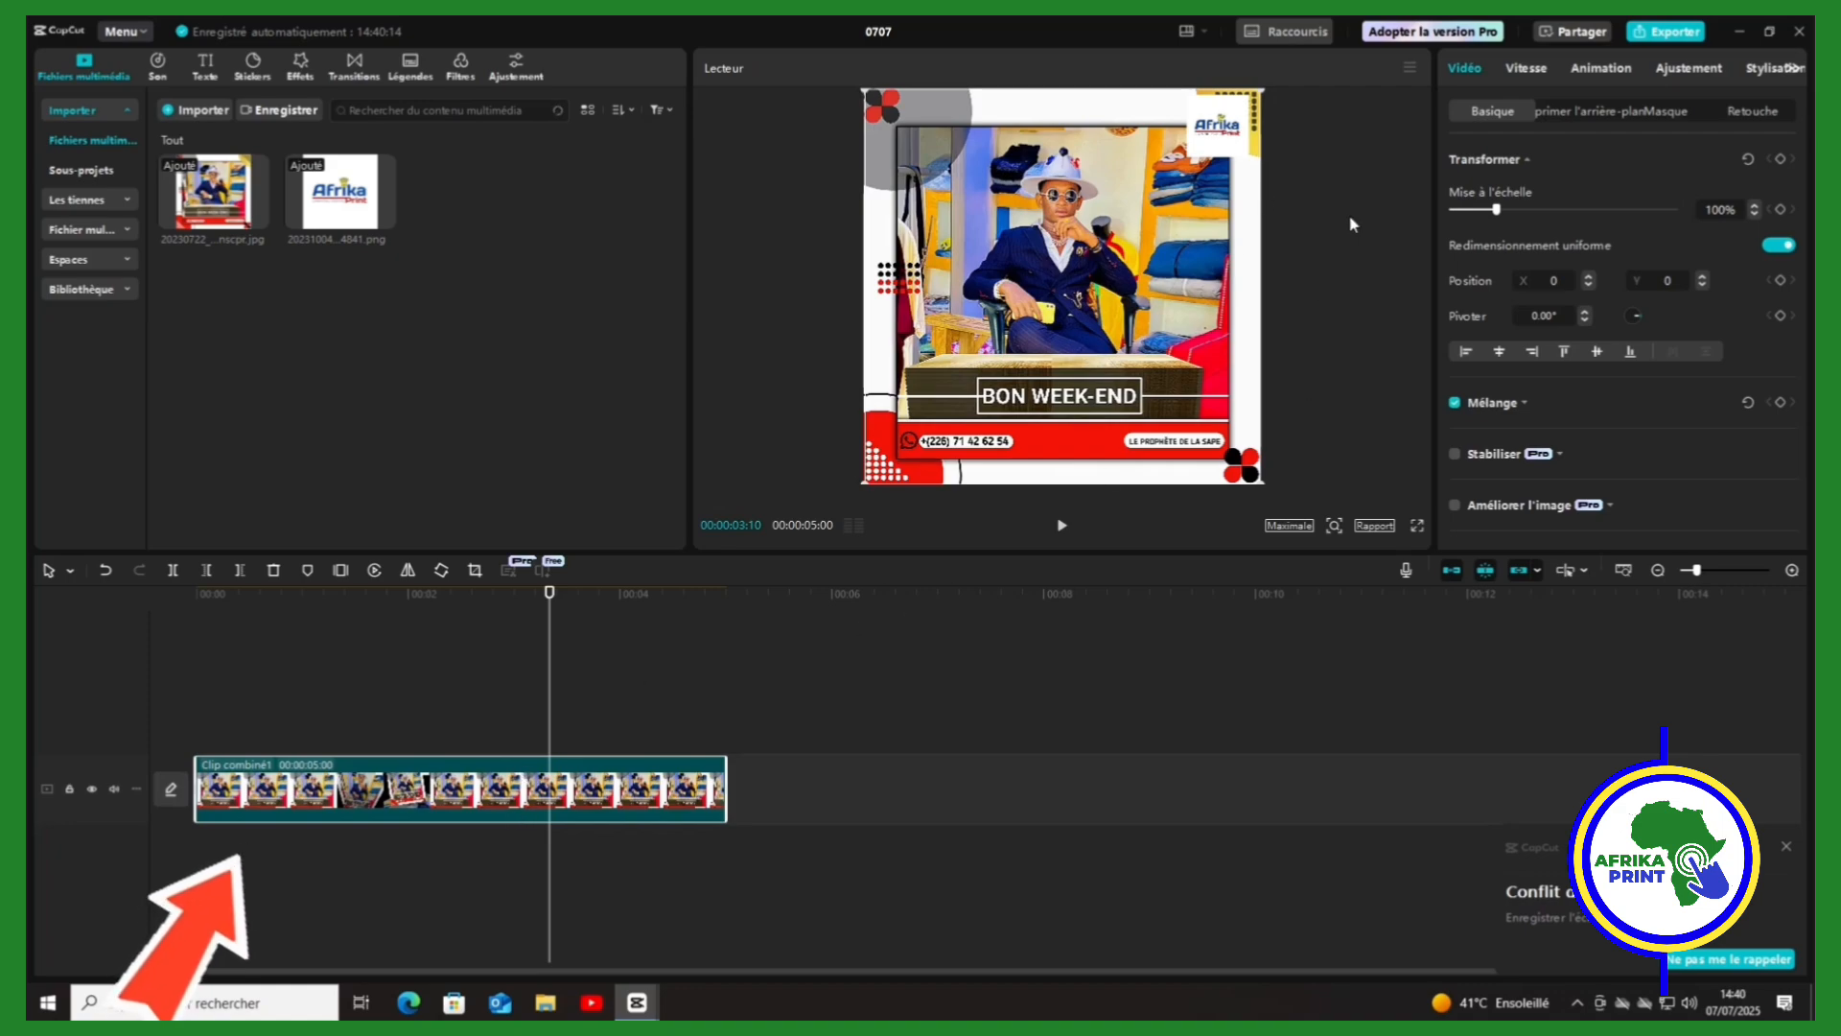
Step: Minimise the editor, switch to File Explorer and open the Capcut Pro folder in Téléchargements
{"action": "left_click", "coordinate": [1739, 36]}
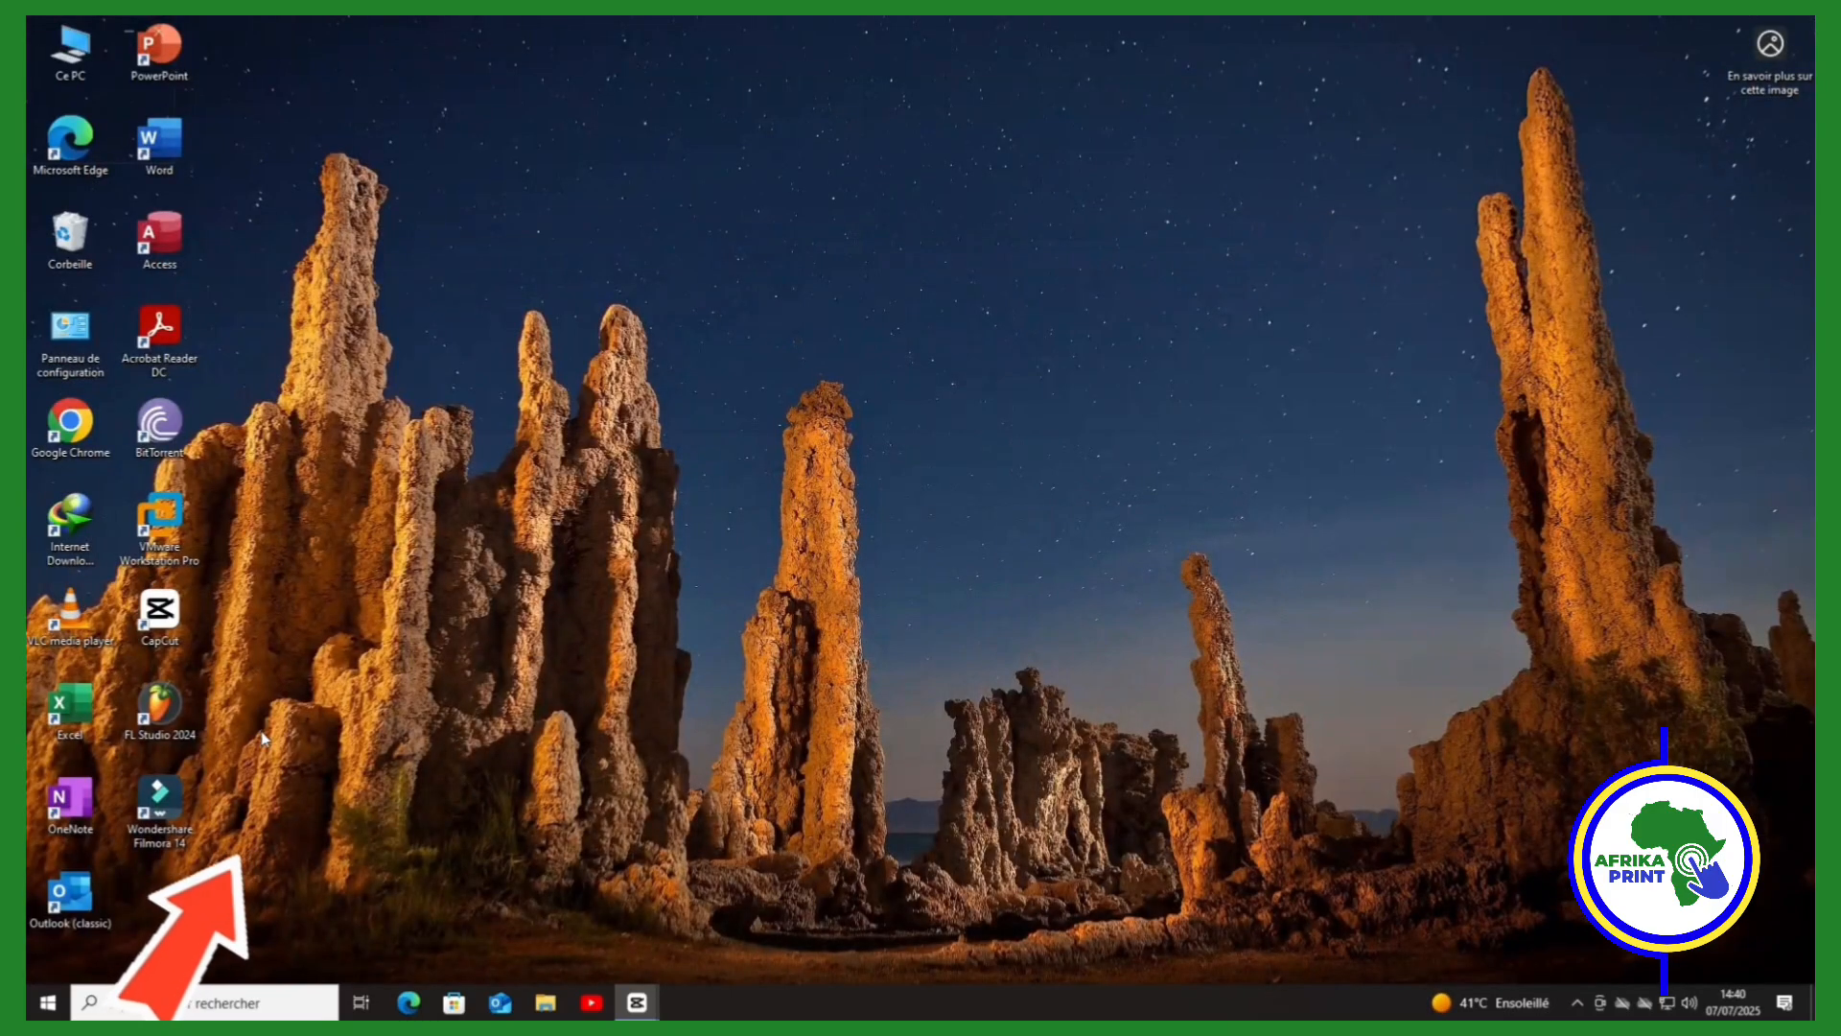
{"action": "left_click", "coordinate": [554, 1008]}
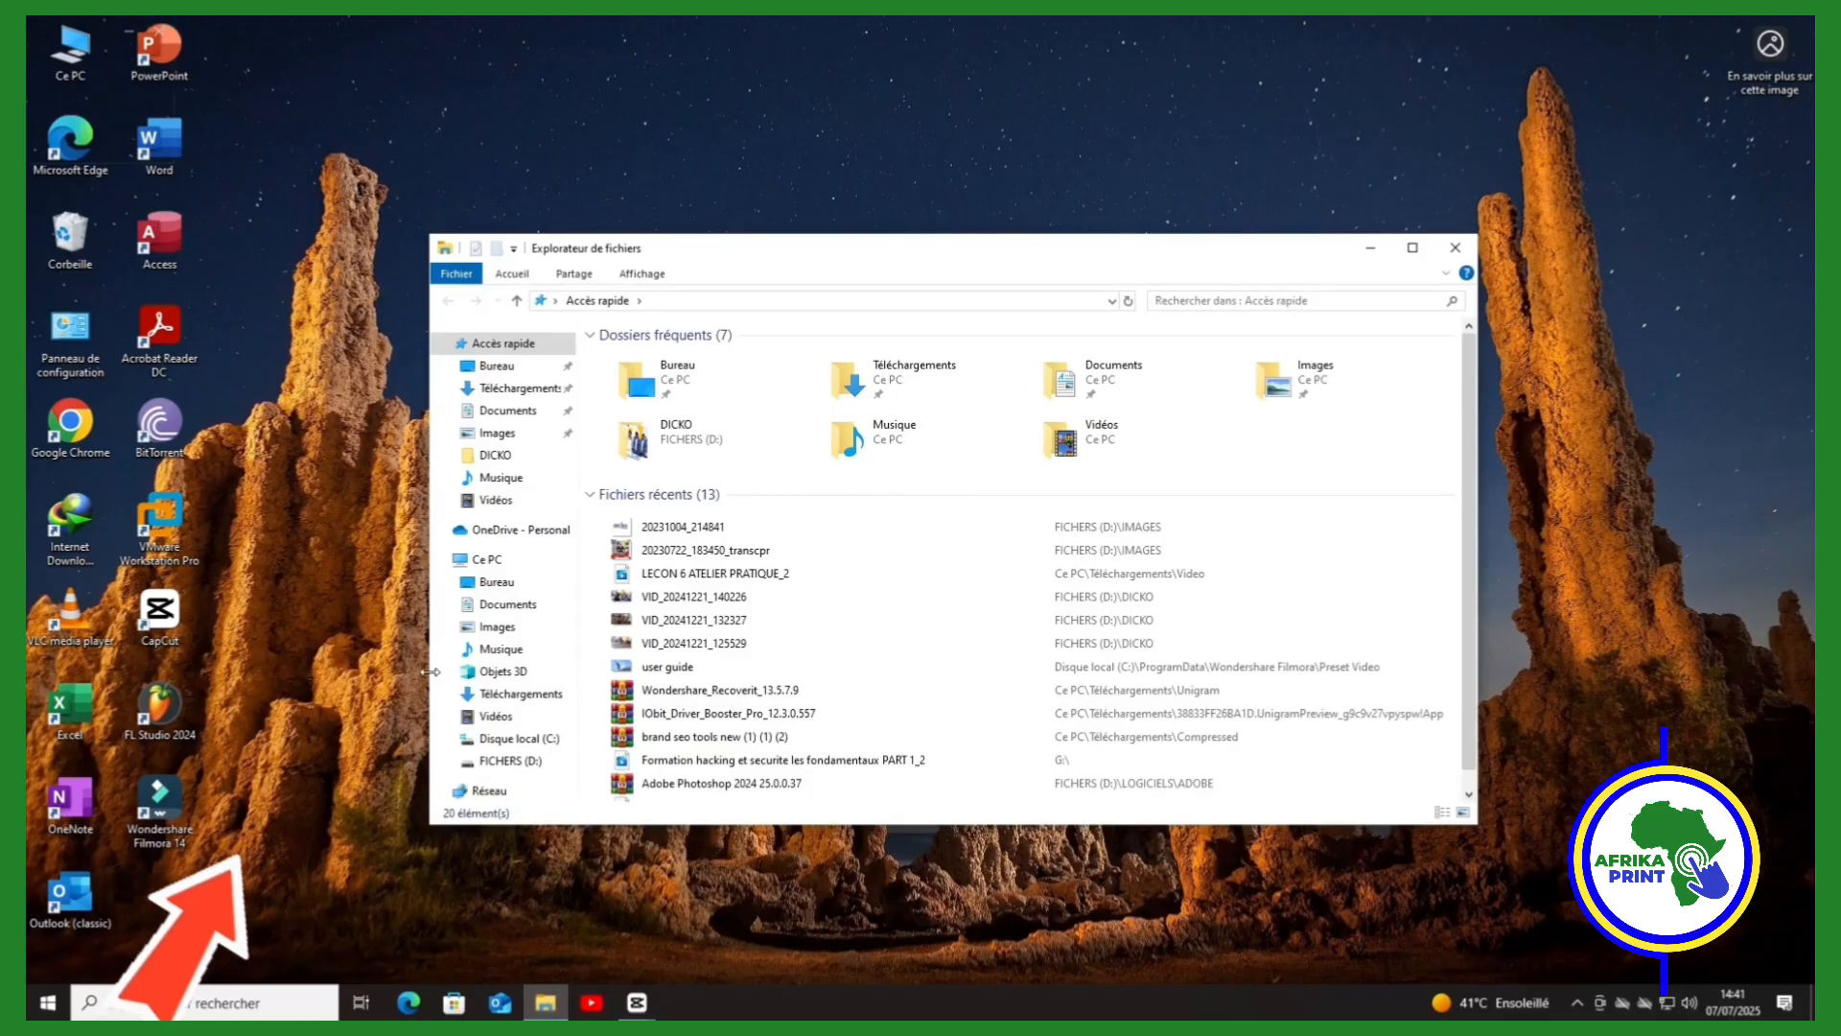
{"action": "left_click", "coordinate": [501, 696]}
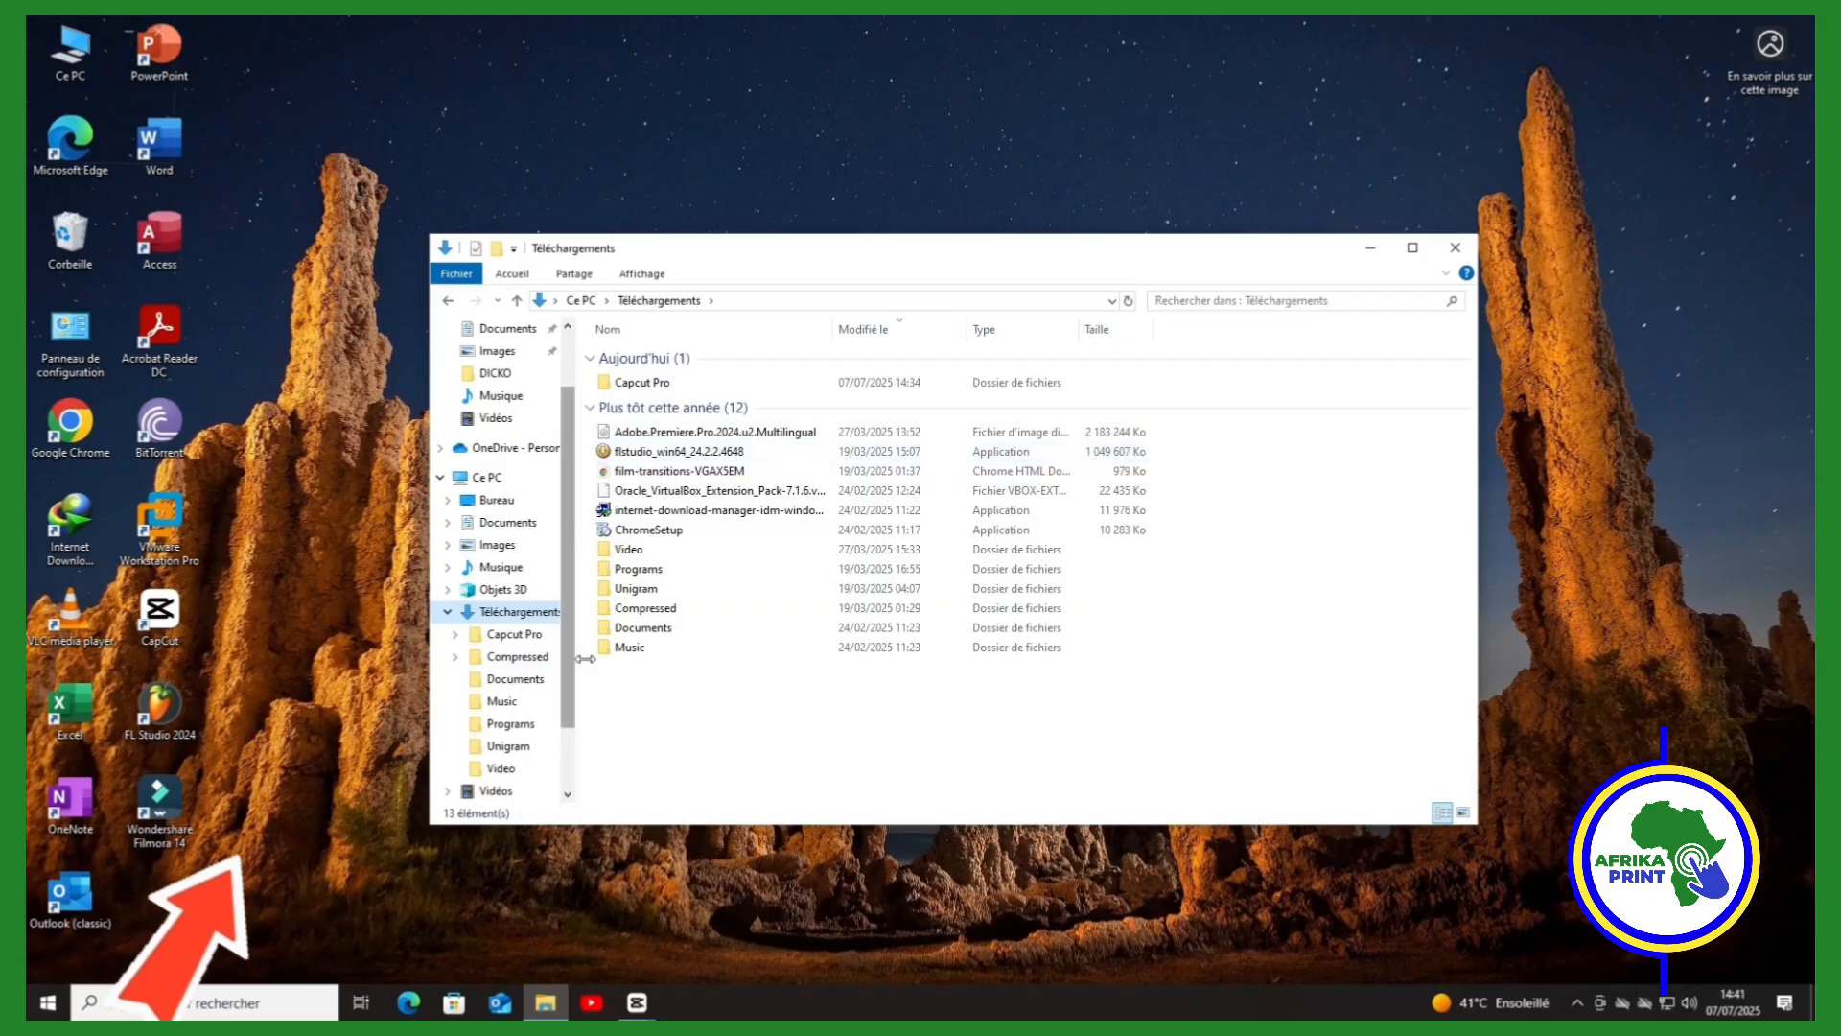
{"action": "left_click", "coordinate": [636, 1002]}
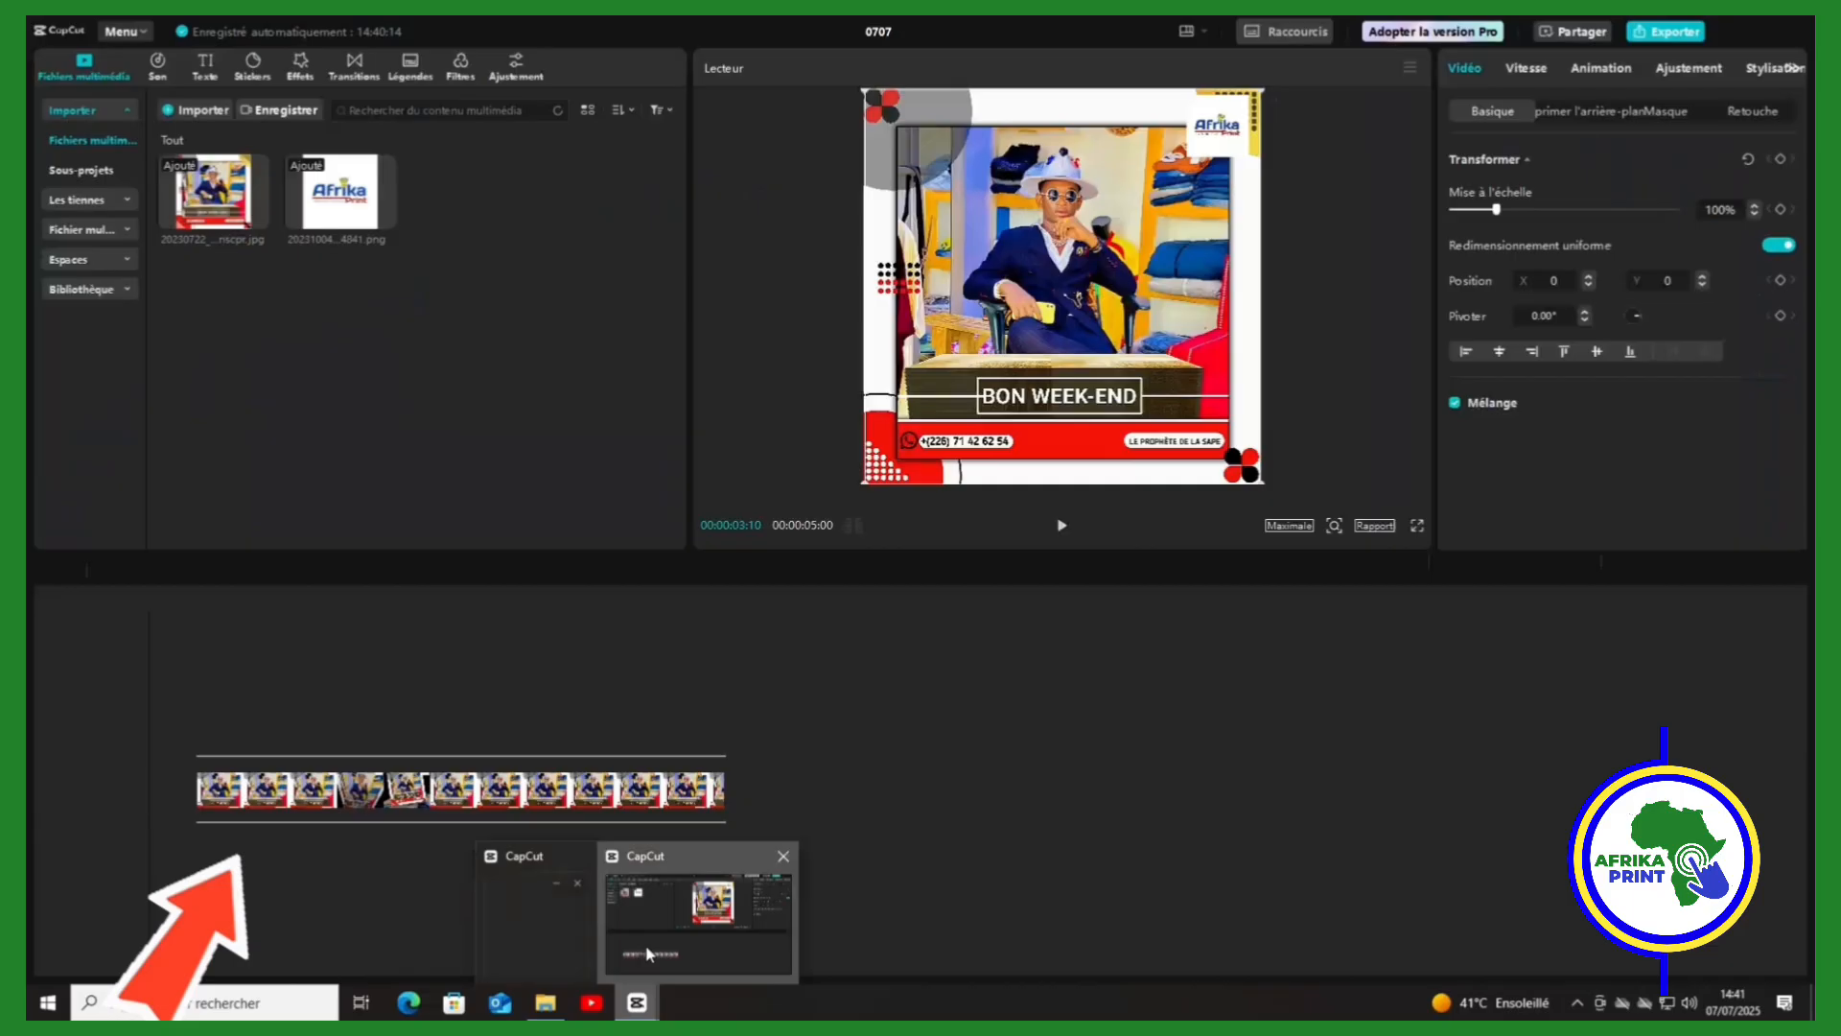
{"action": "left_click", "coordinate": [656, 926]}
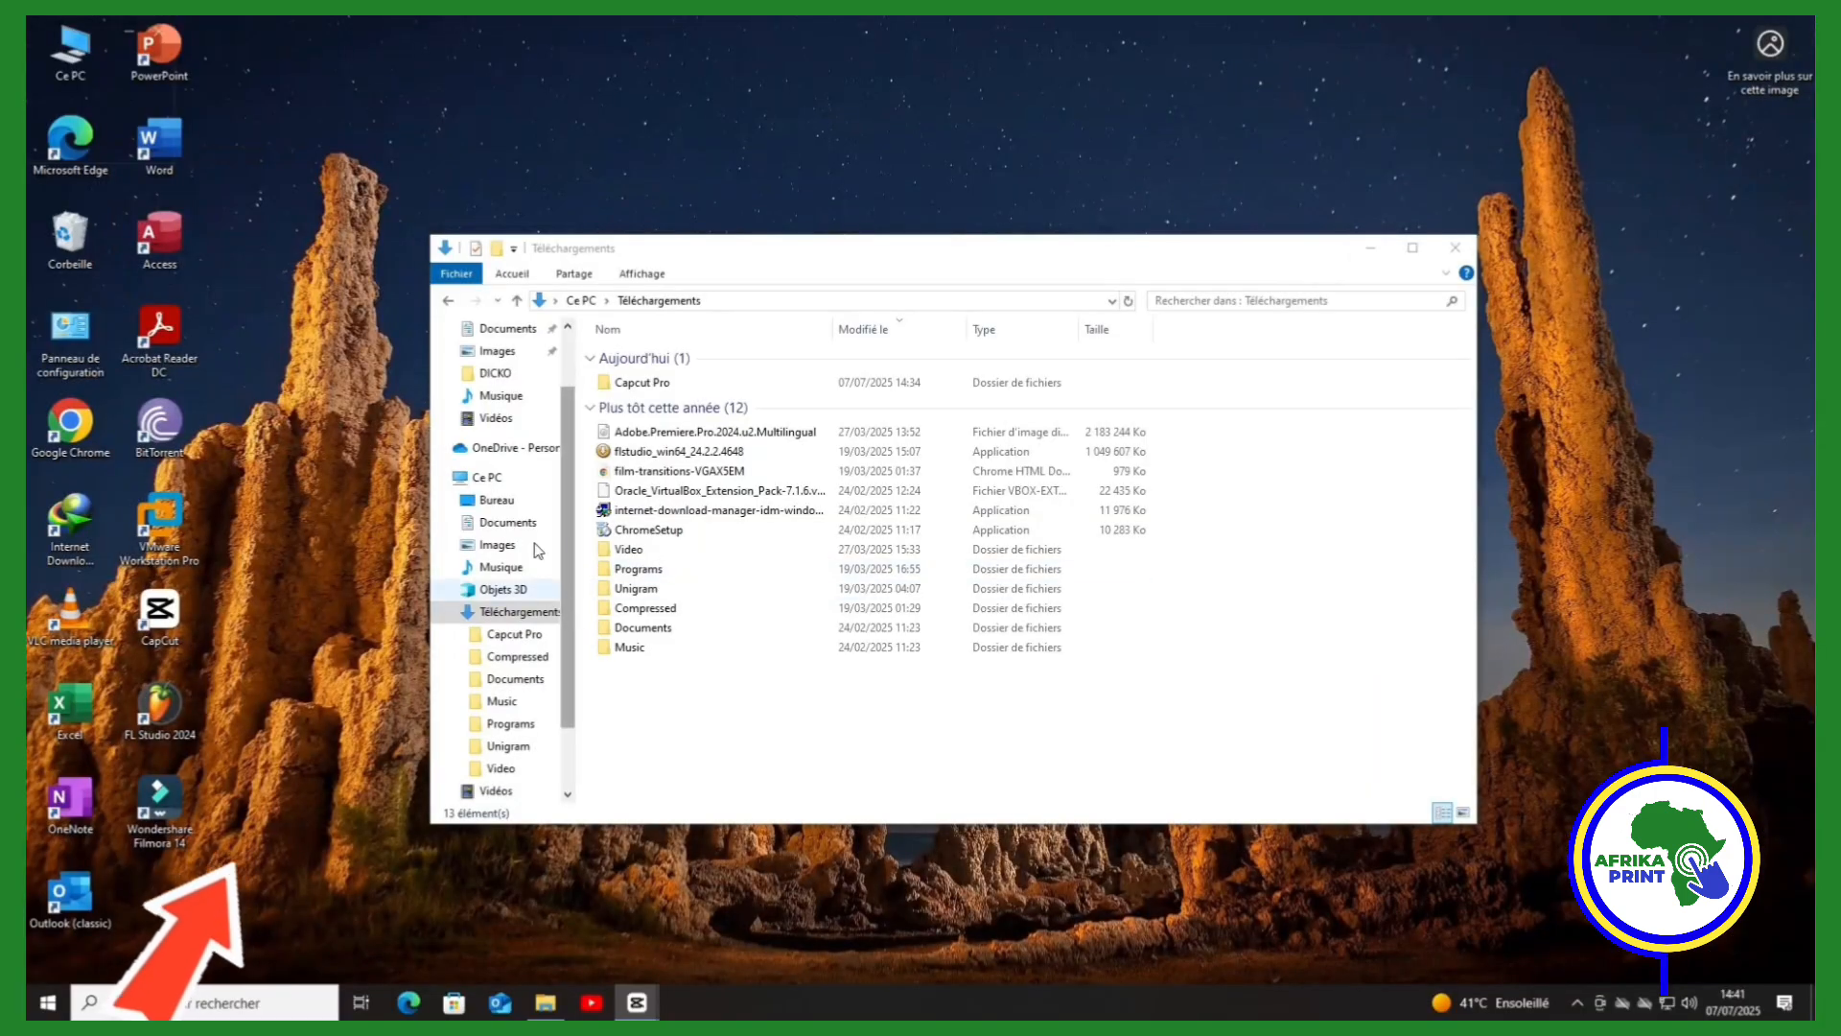
{"action": "left_click", "coordinate": [637, 386]}
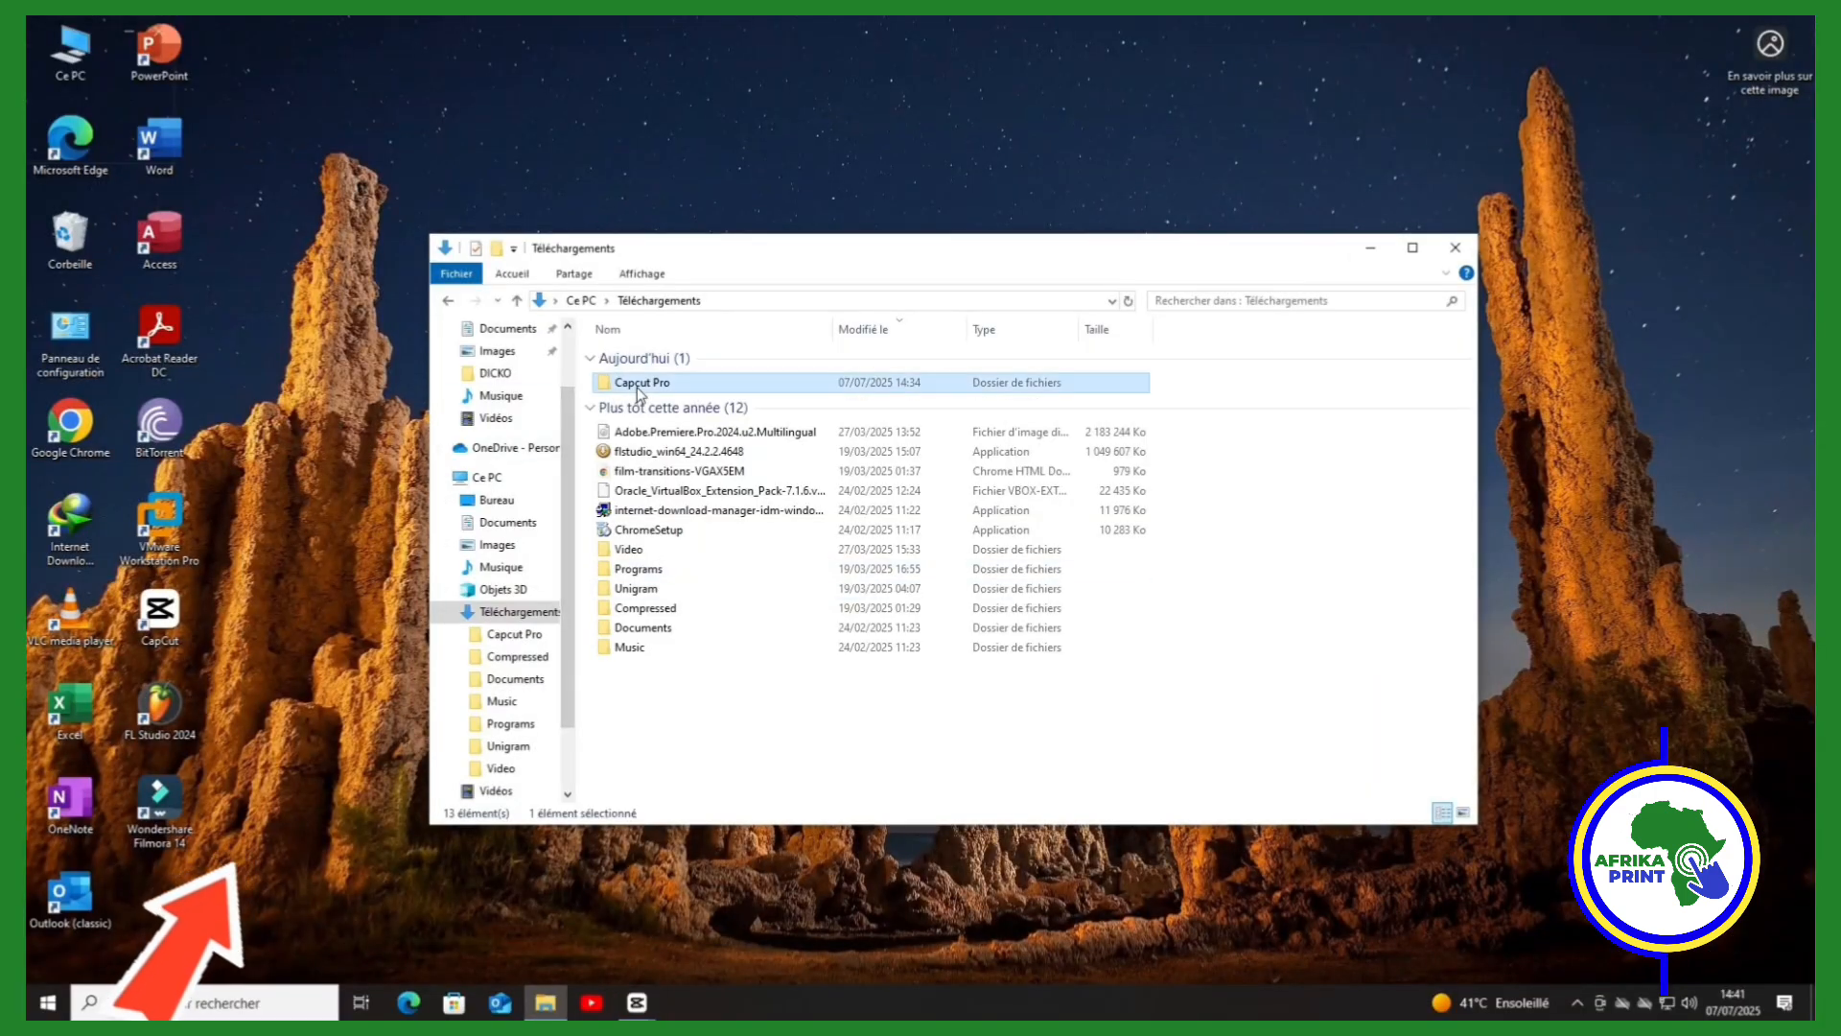
{"action": "double_click", "coordinate": [637, 387]}
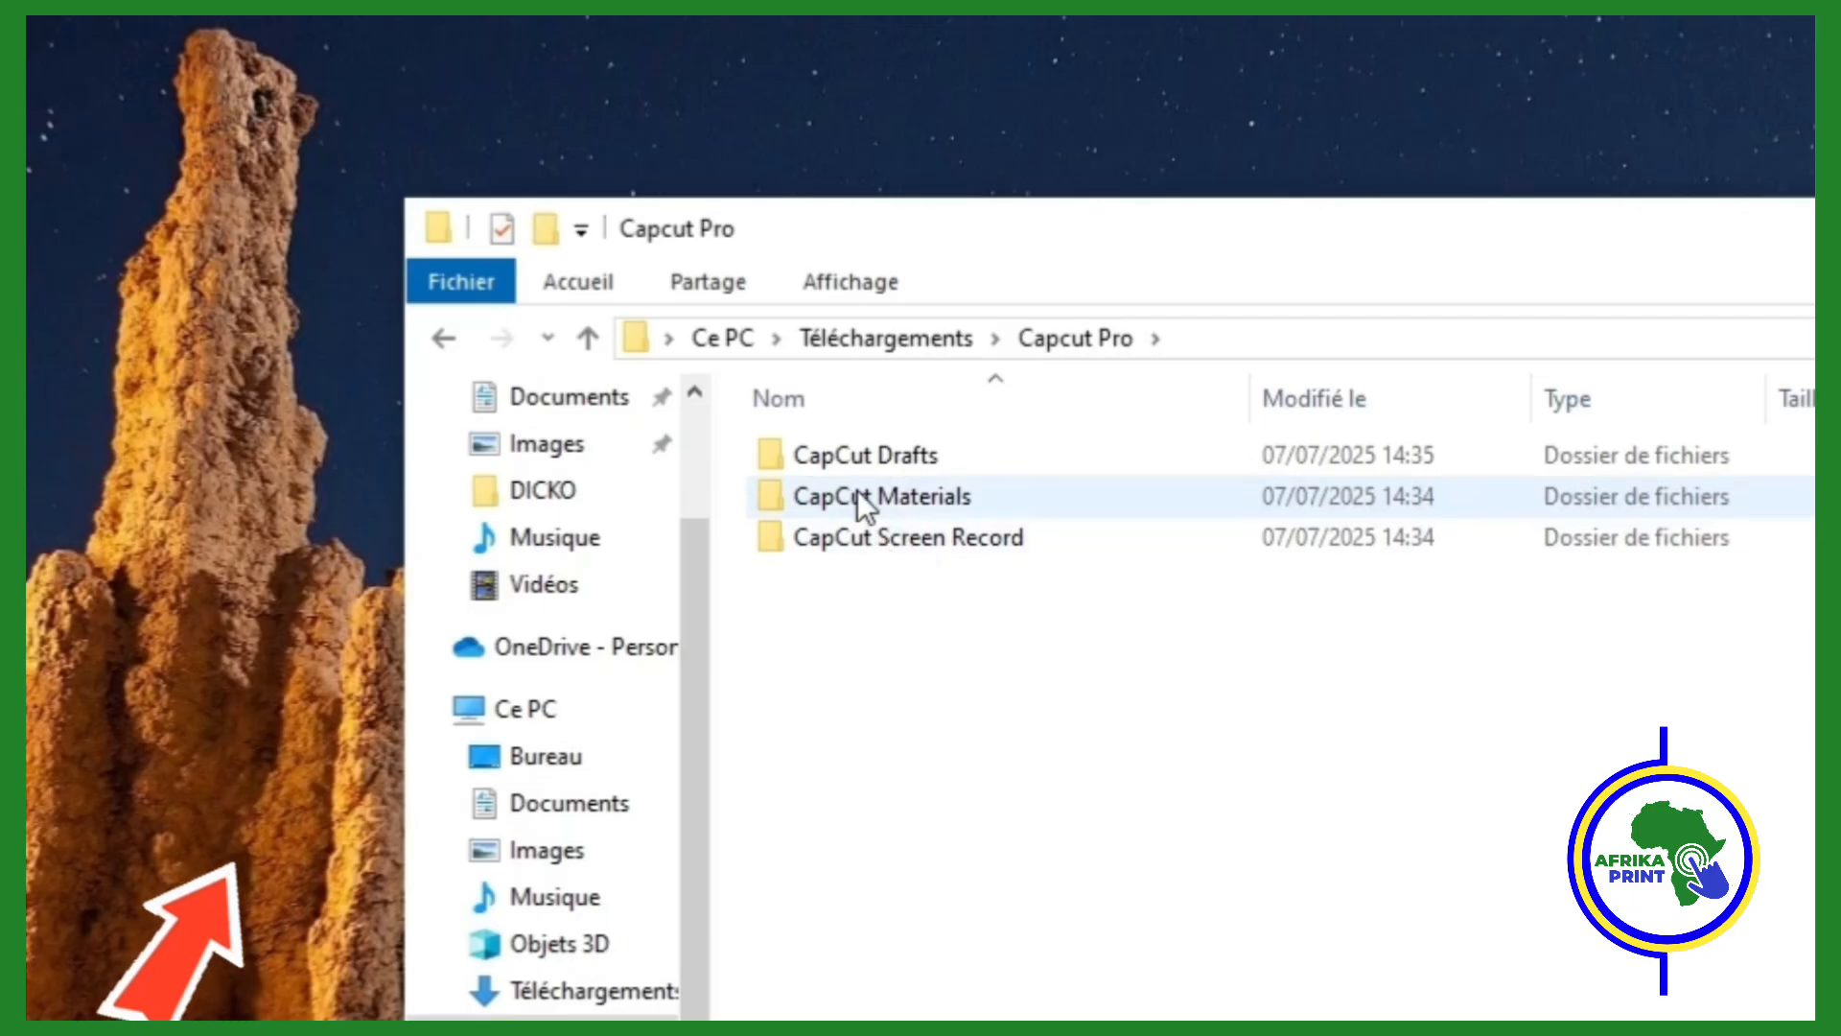
Step: Go to the combination folder inside CapCut Drafts, 0707, Resources, and open the pre-processed video
{"action": "left_click", "coordinate": [906, 454]}
{"action": "left_click", "coordinate": [907, 456]}
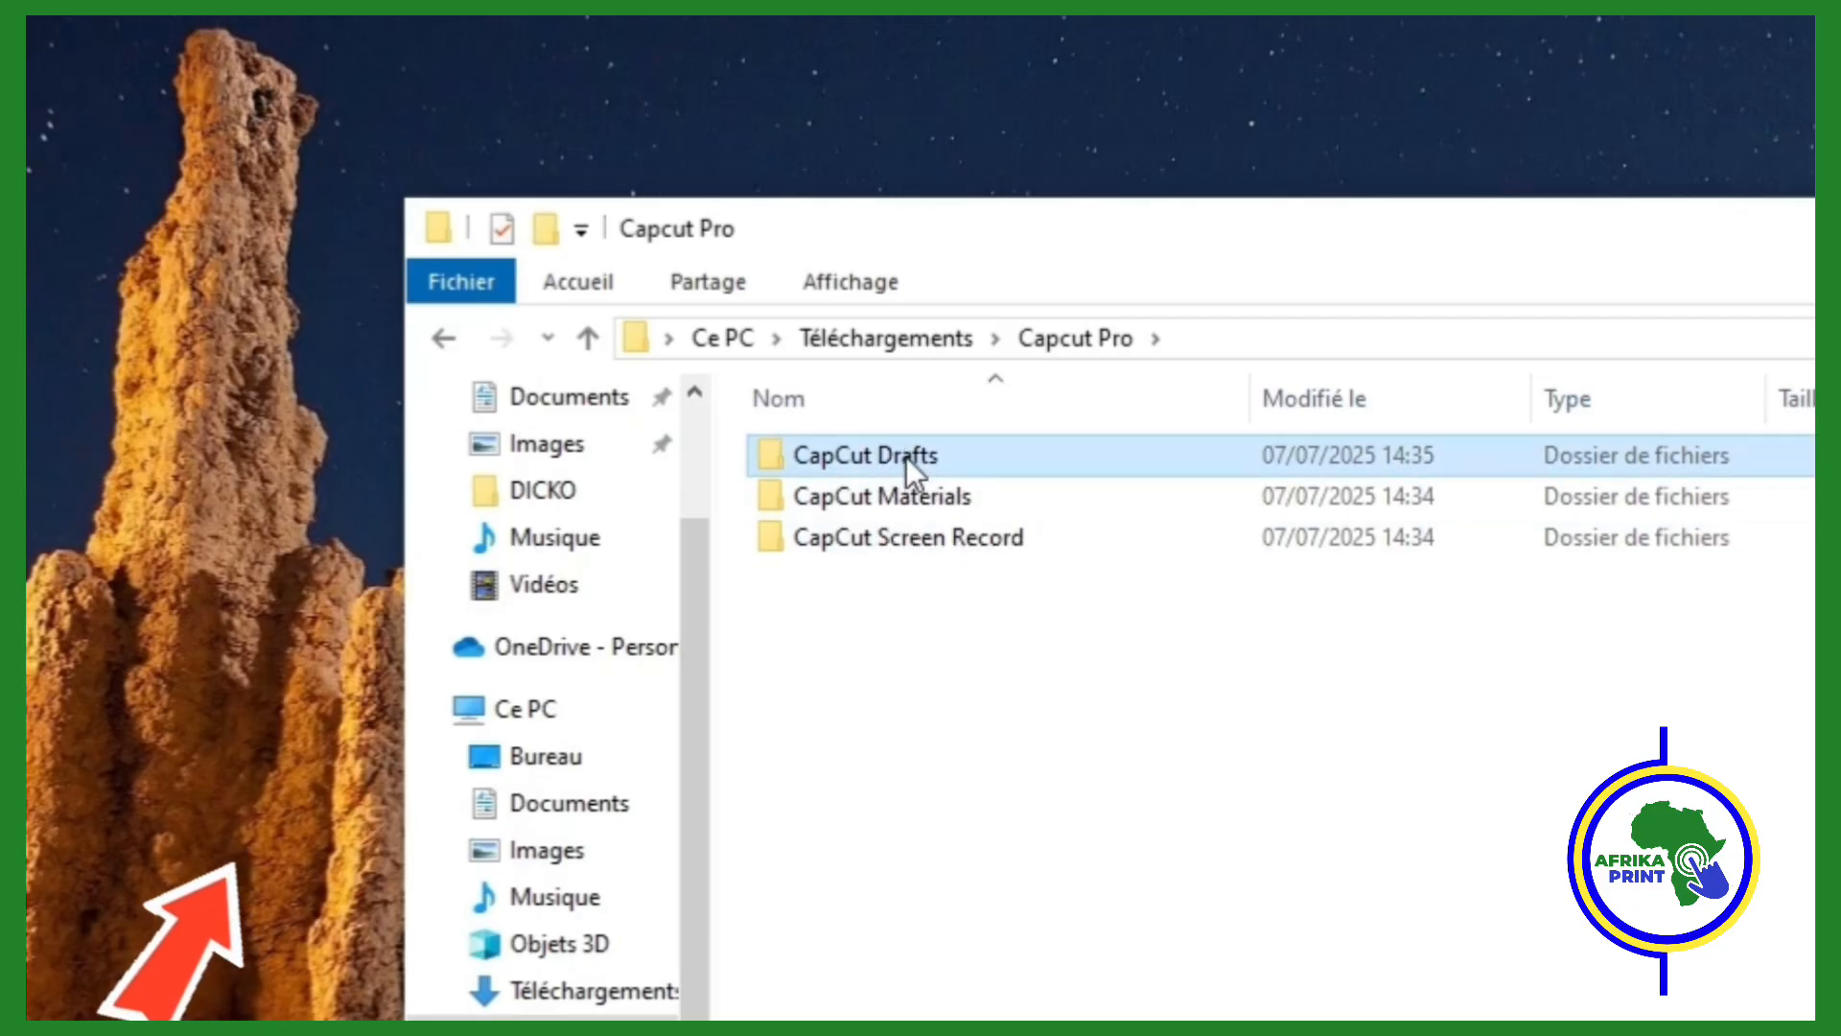
{"action": "double_click", "coordinate": [906, 454]}
{"action": "left_click", "coordinate": [1020, 466]}
{"action": "double_click", "coordinate": [1020, 466]}
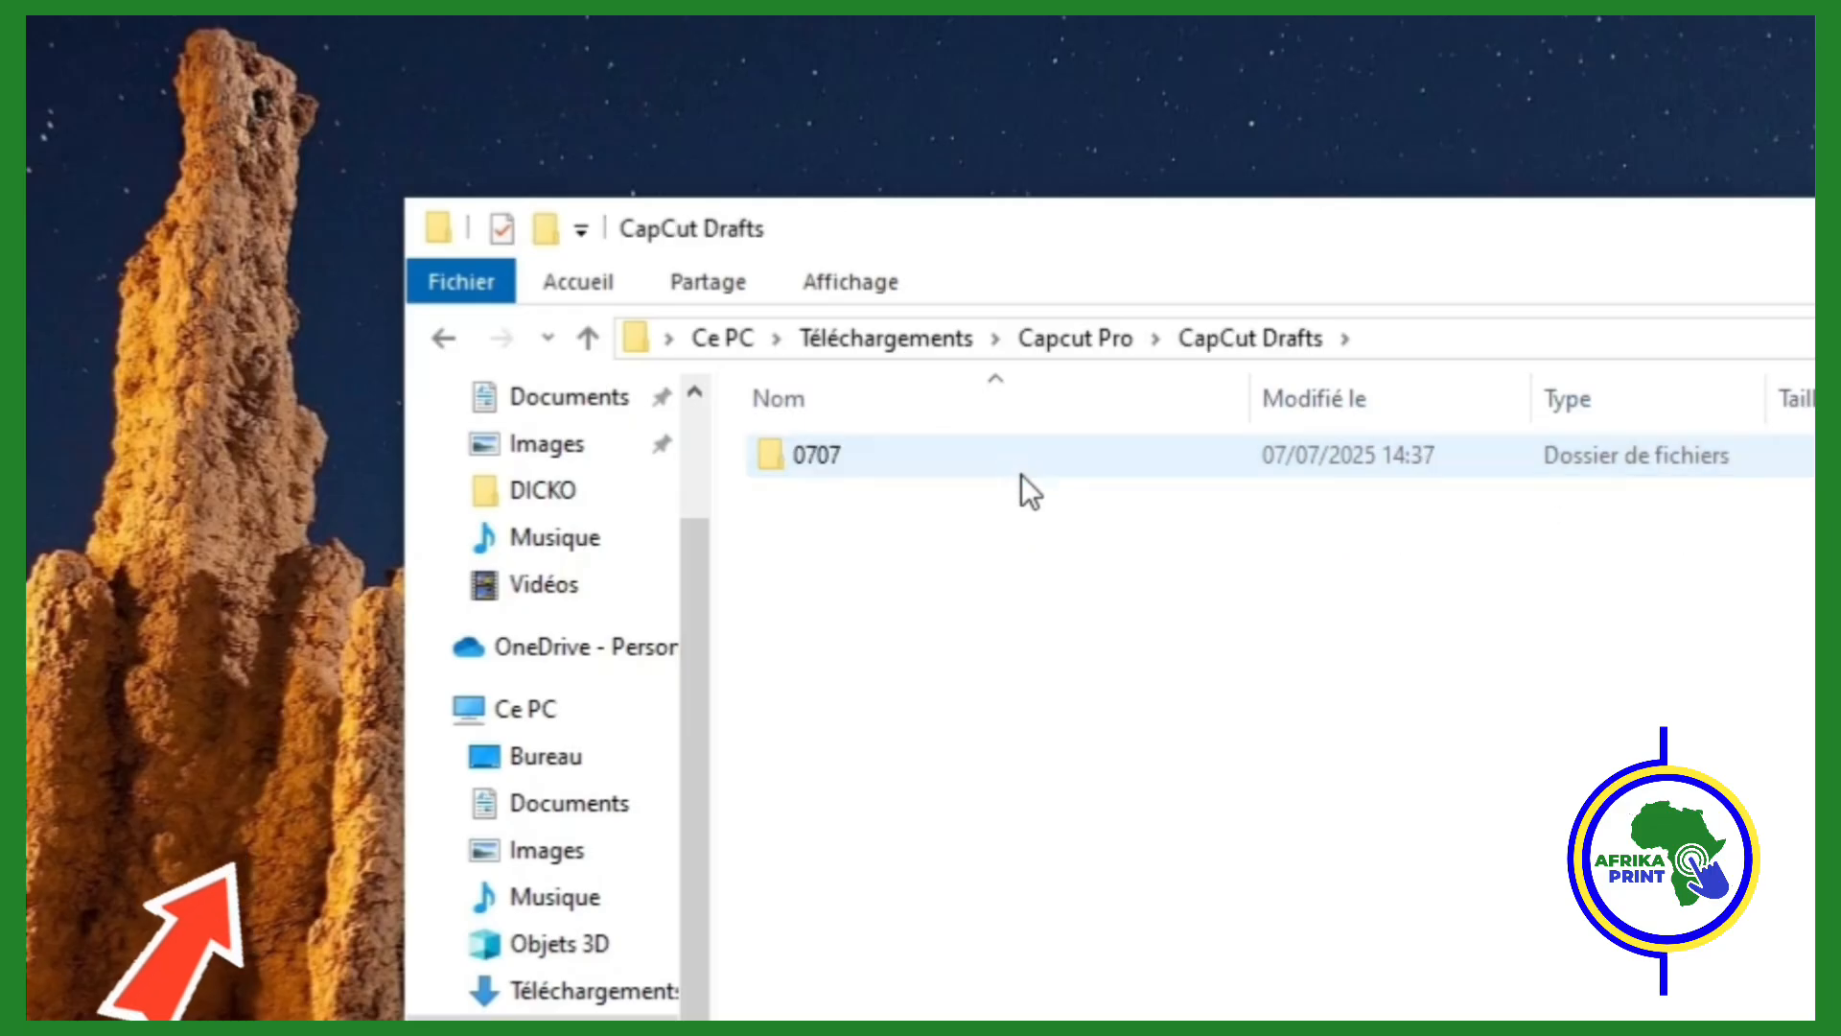
{"action": "double_click", "coordinate": [843, 452]}
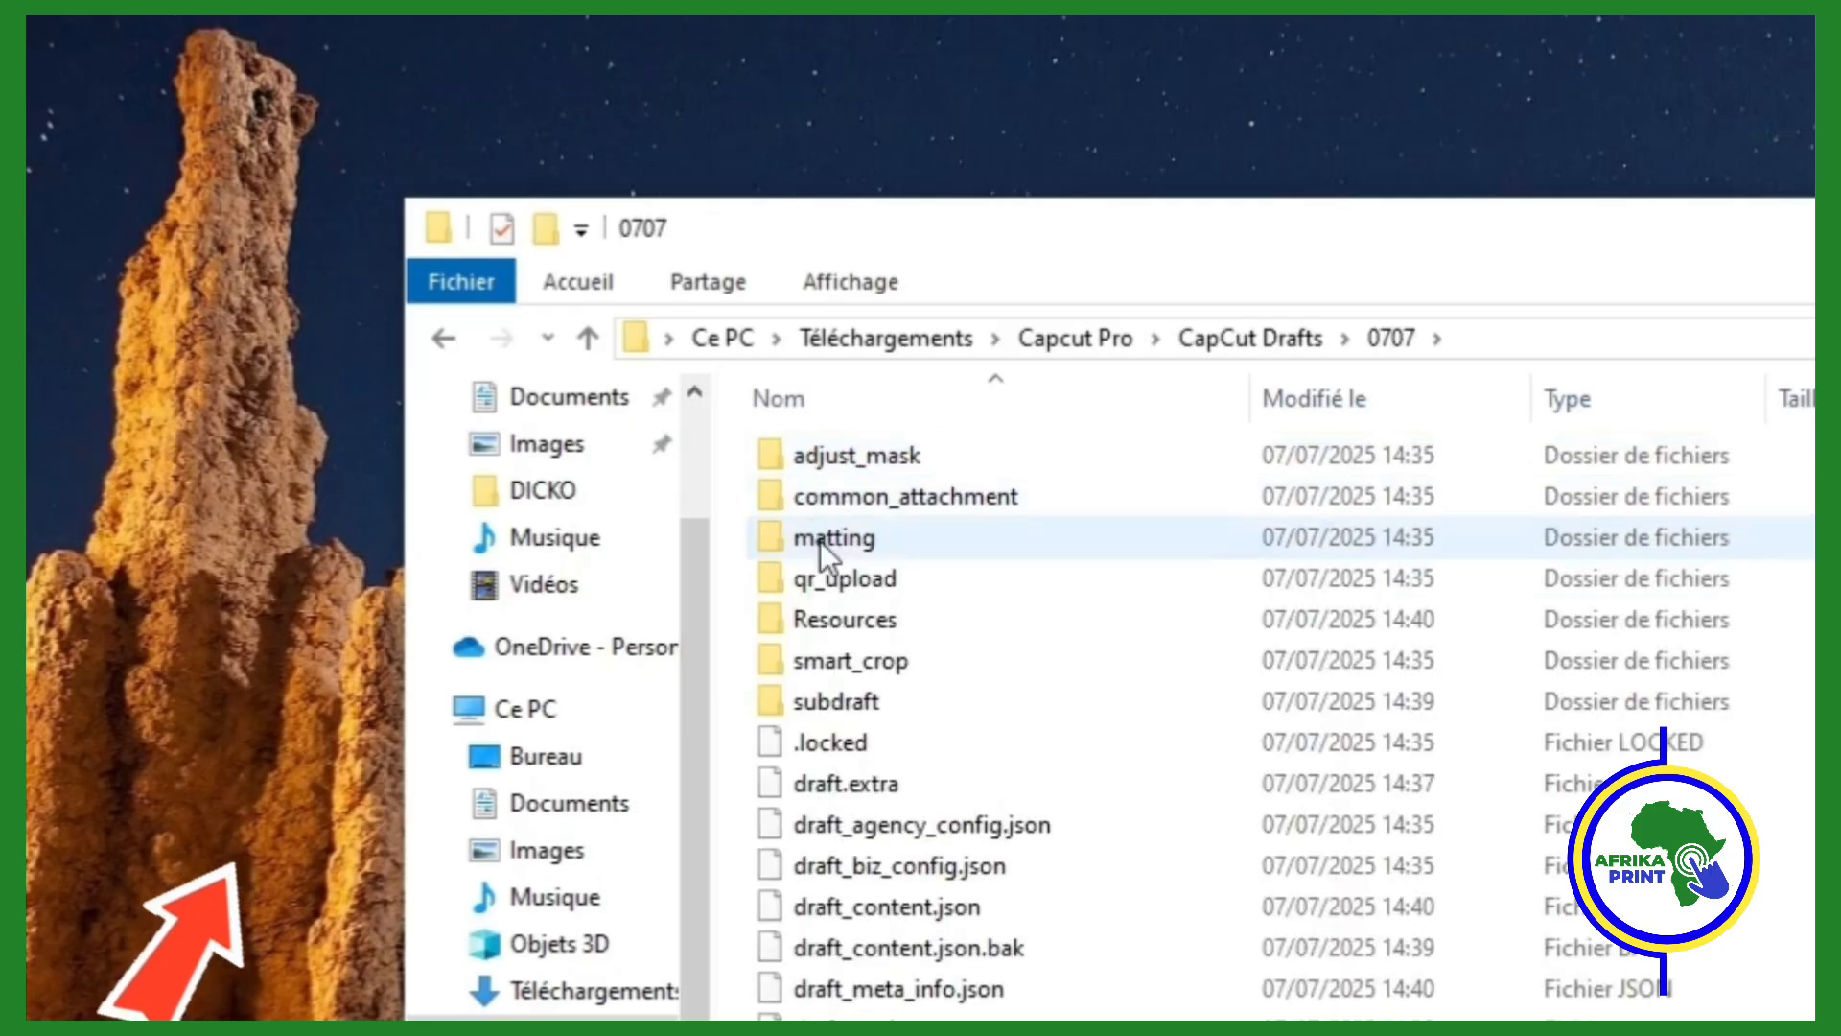
{"action": "double_click", "coordinate": [865, 625]}
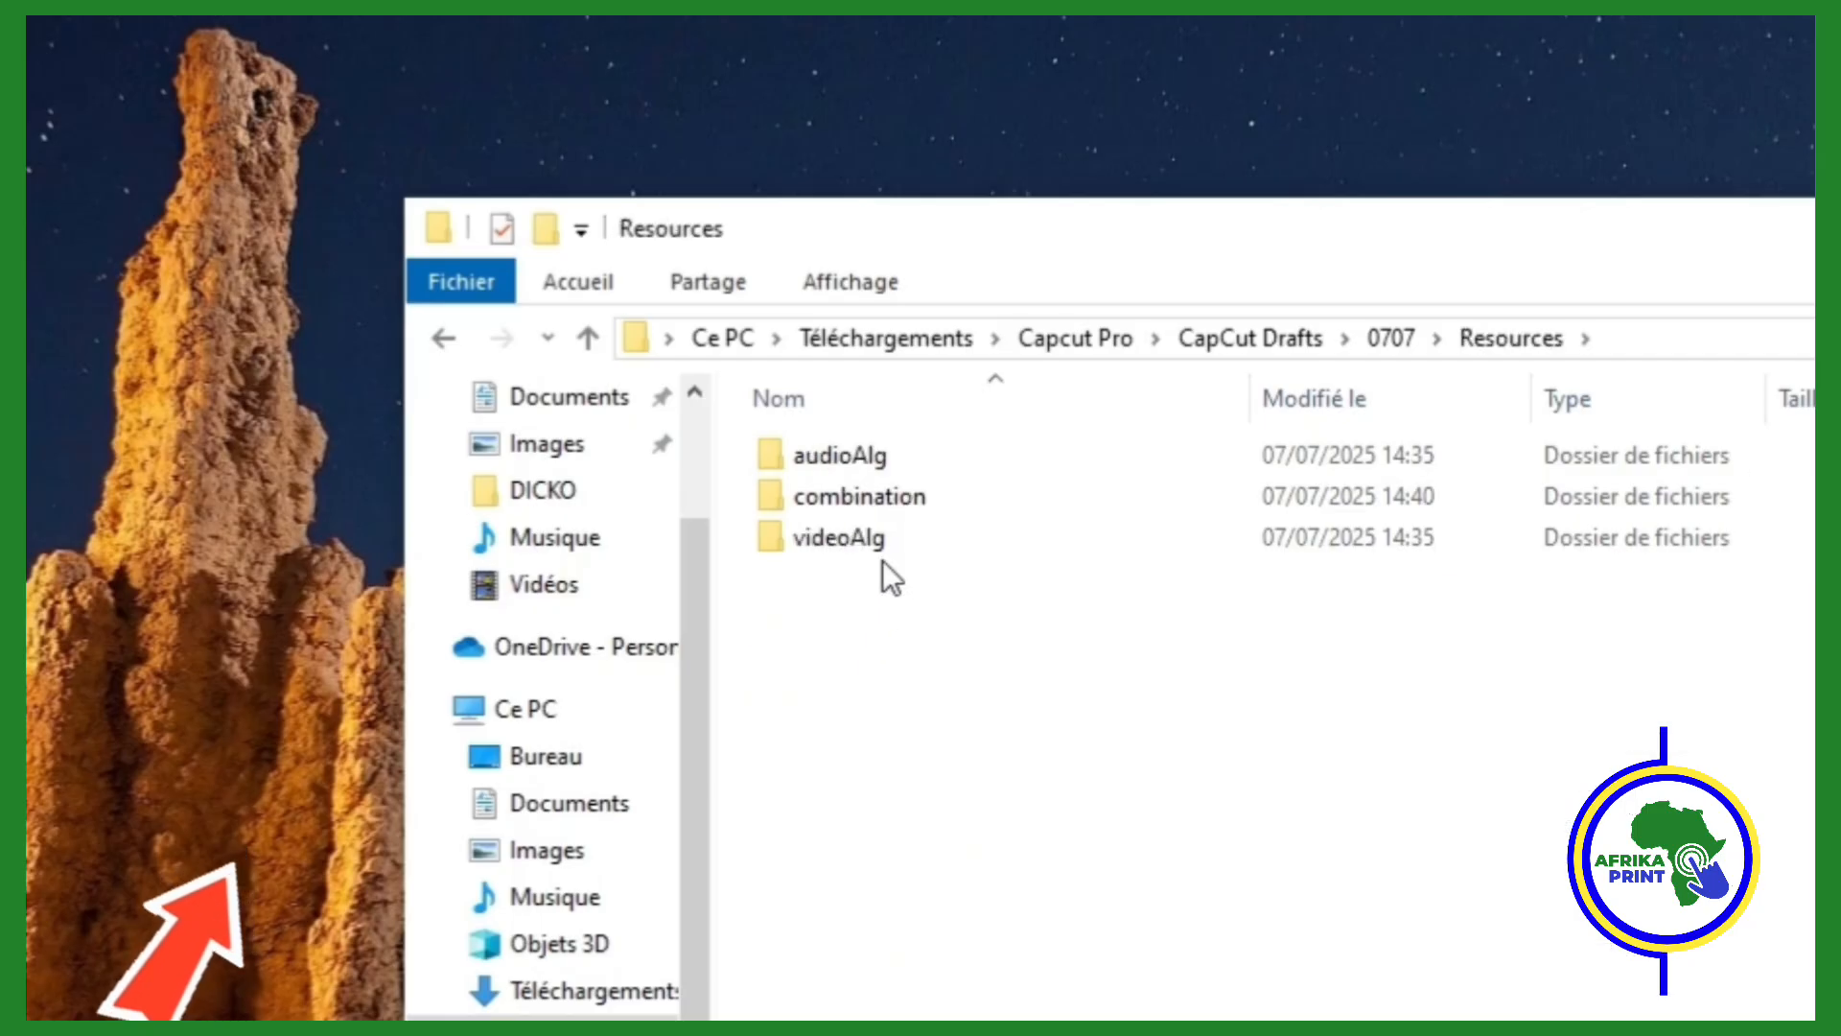
{"action": "double_click", "coordinate": [856, 499]}
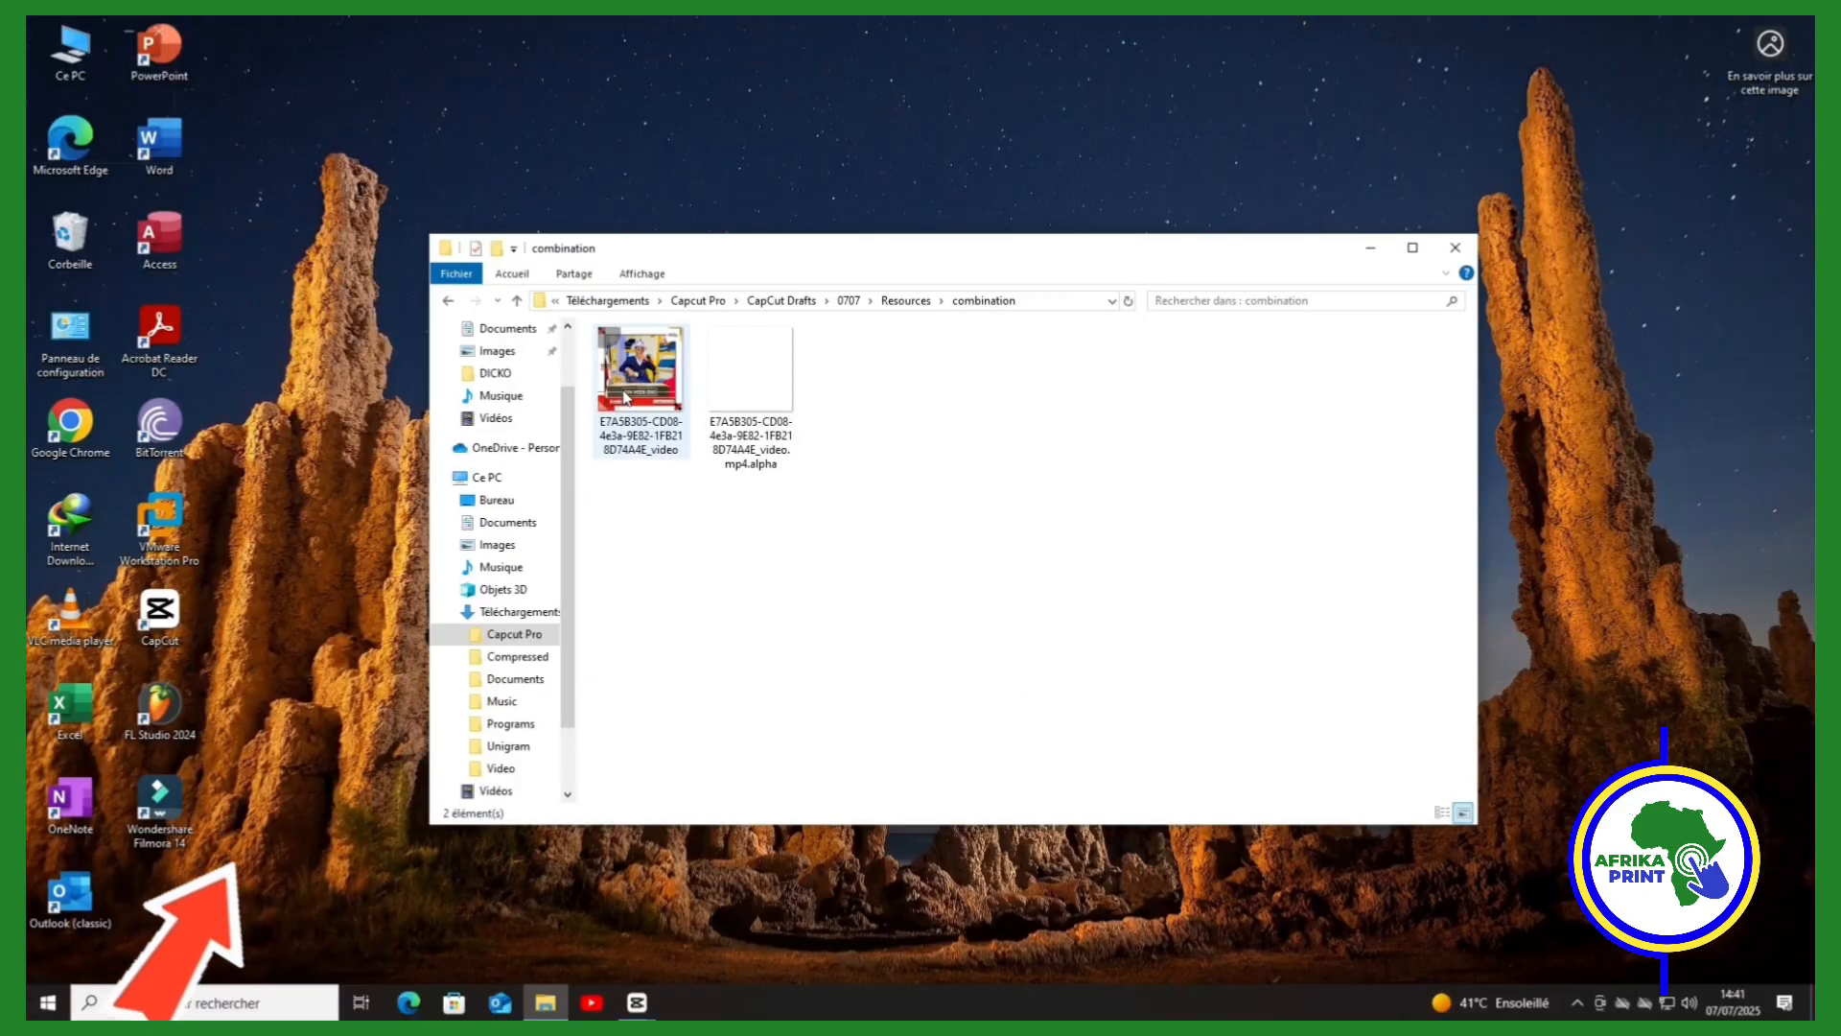
{"action": "left_click", "coordinate": [815, 536]}
{"action": "double_click", "coordinate": [624, 394]}
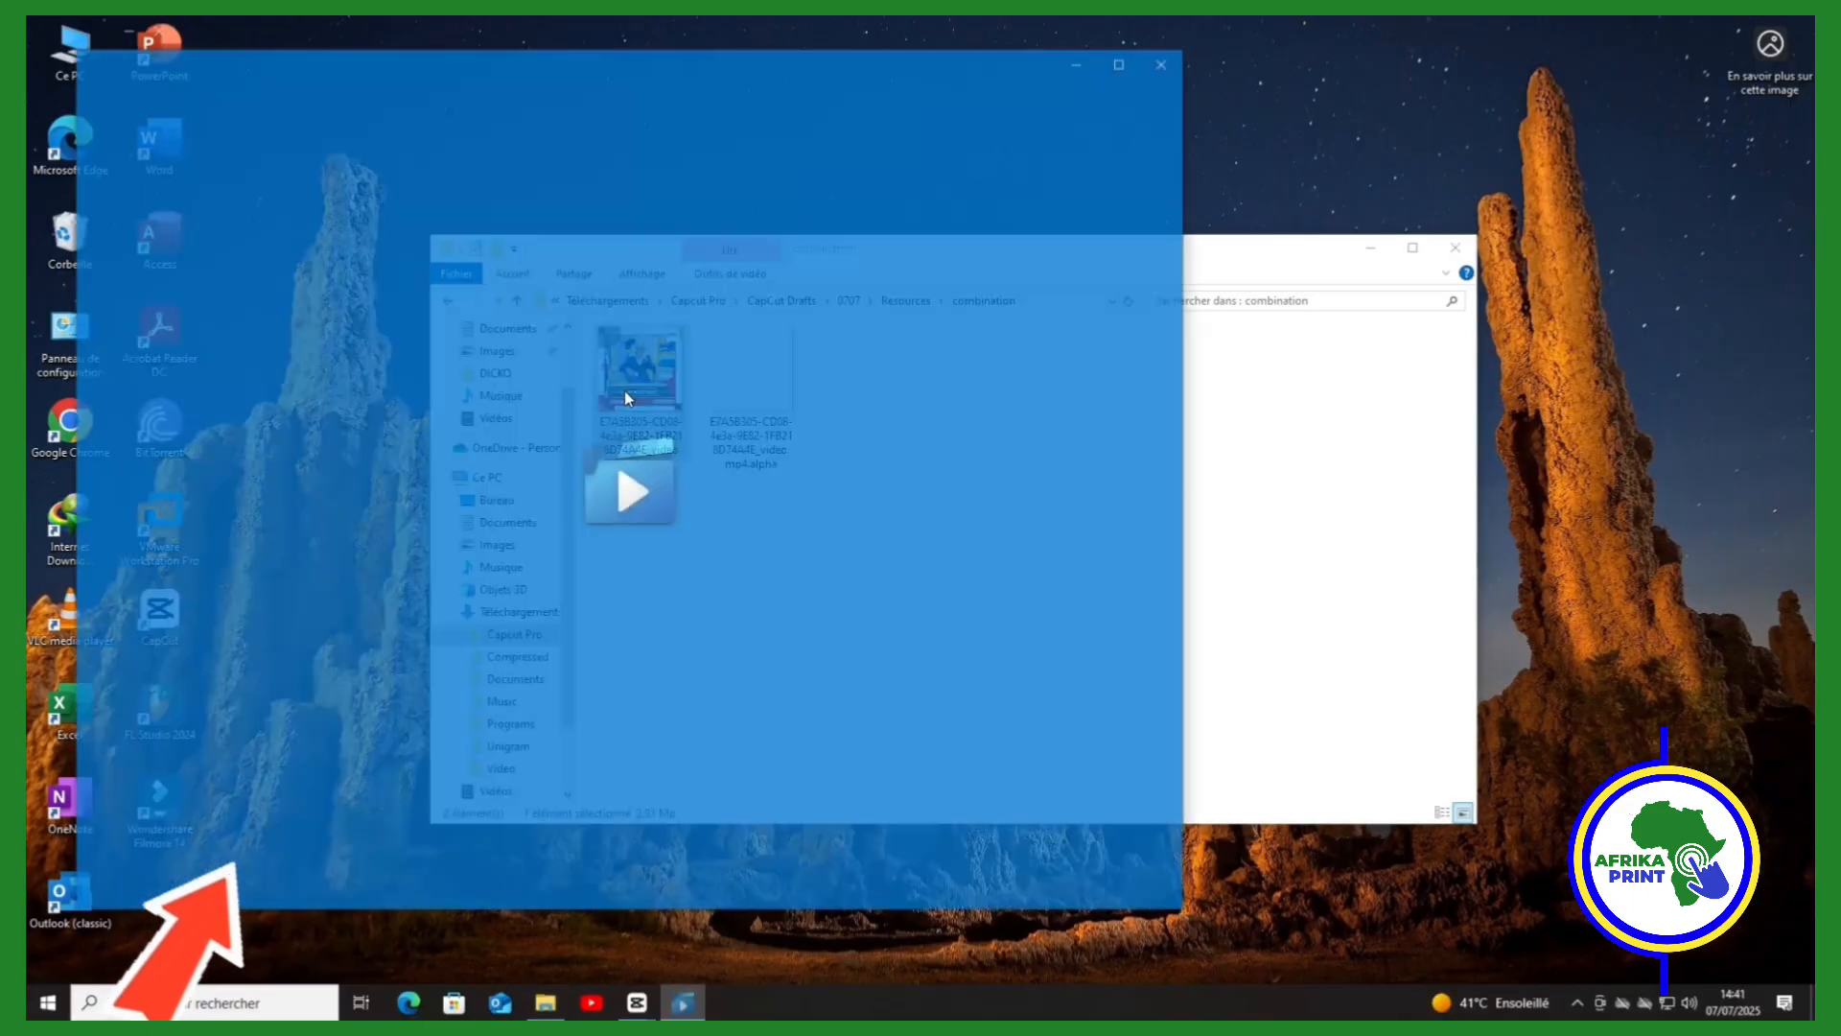